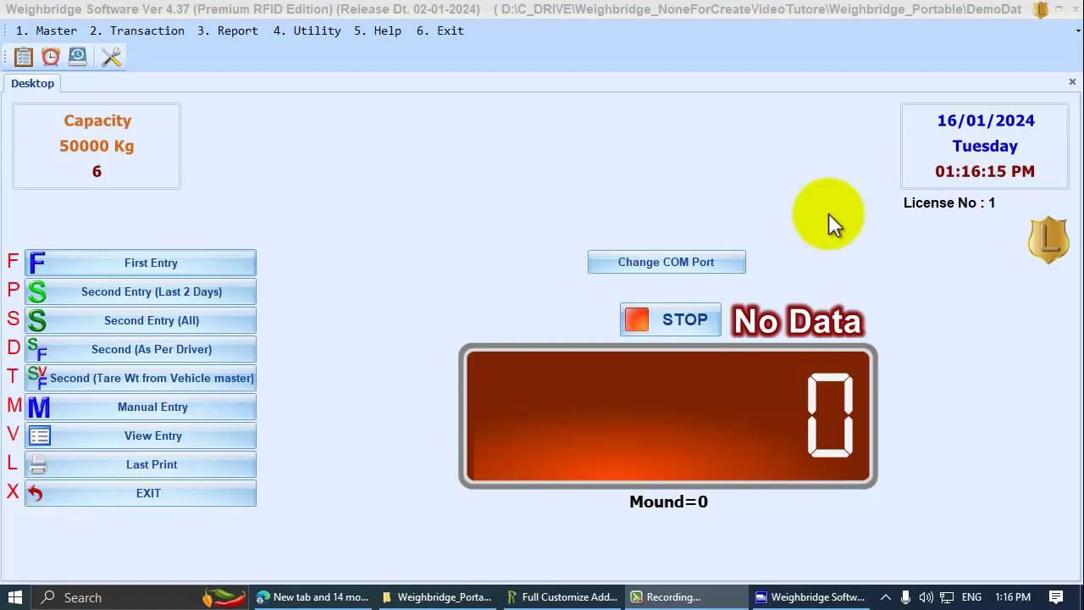
Open the Weight Entry List report with the Year Start Date, End Date range for first weights
left_click(226, 32)
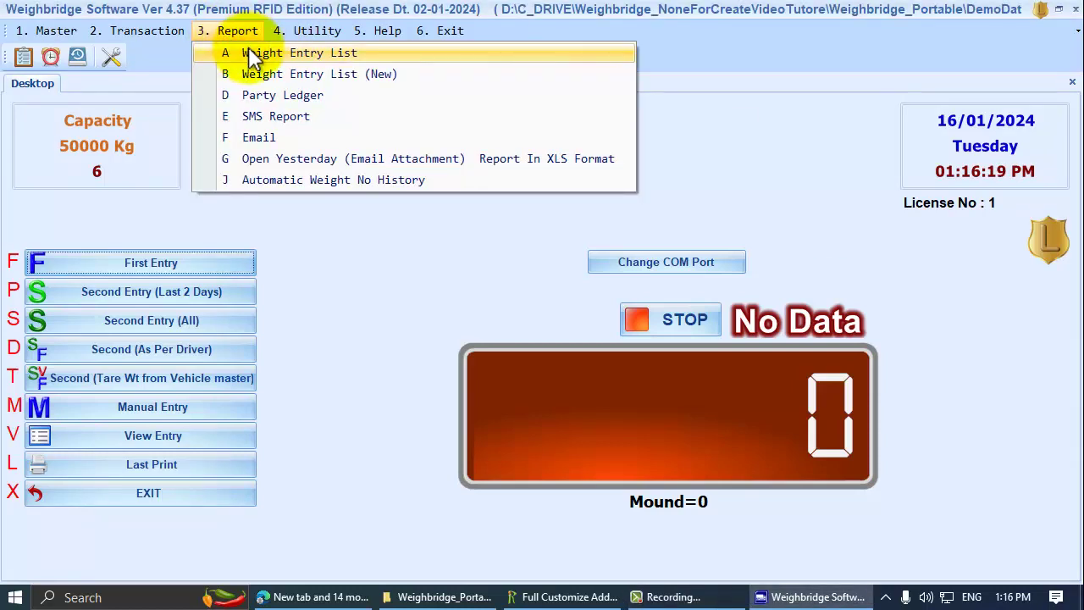
left_click(251, 54)
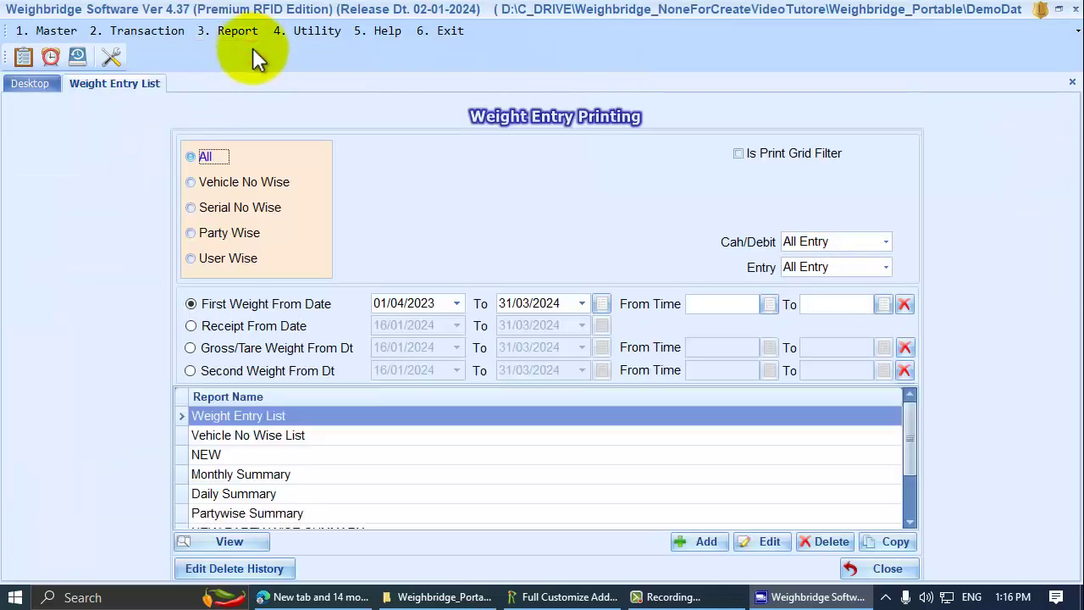
left_click(250, 415)
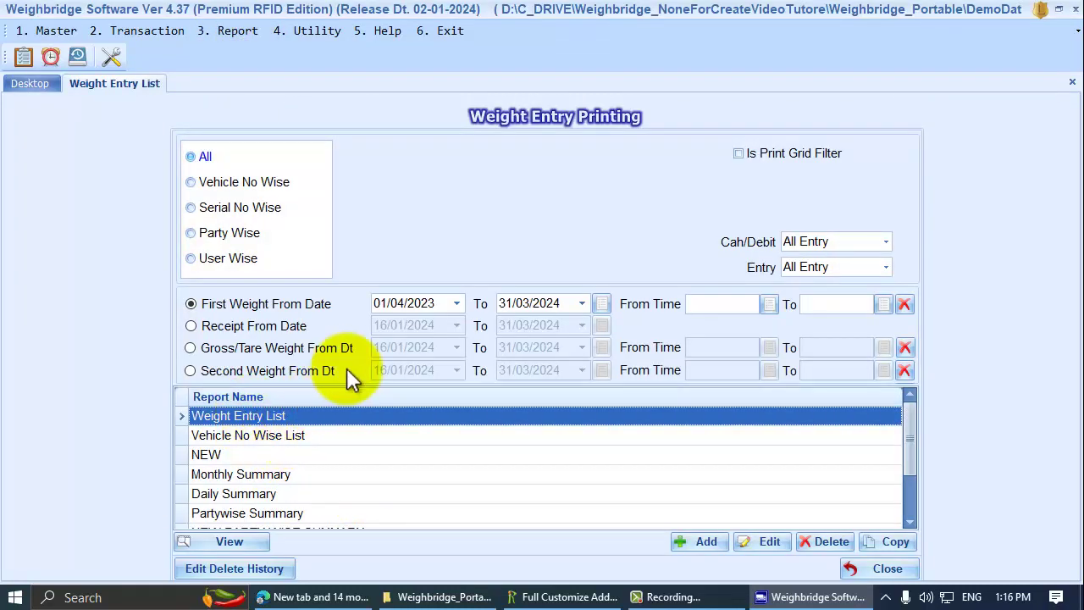
left_click(603, 304)
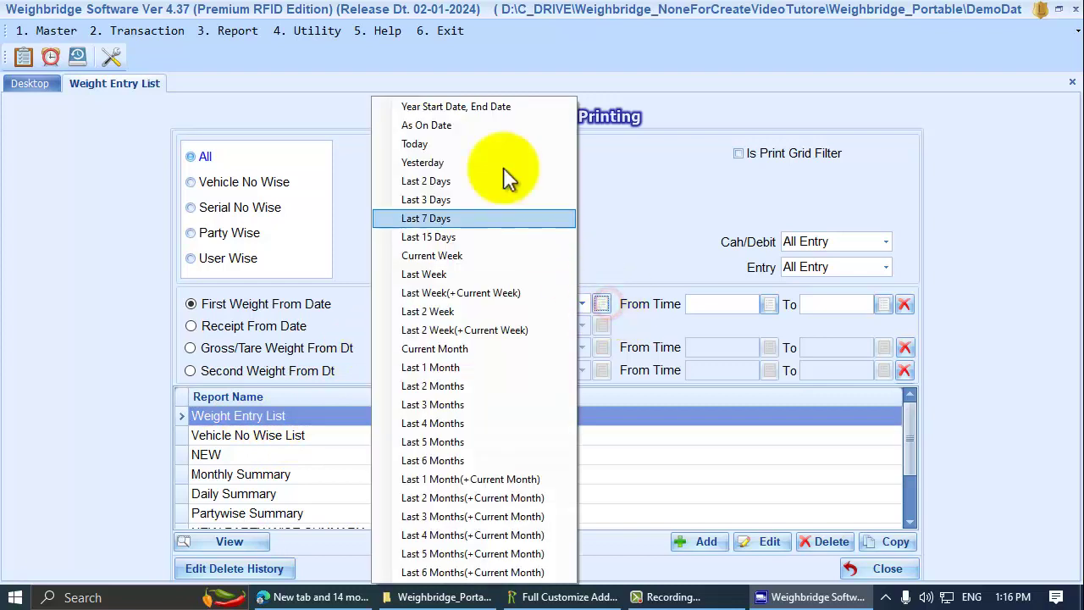
left_click(427, 106)
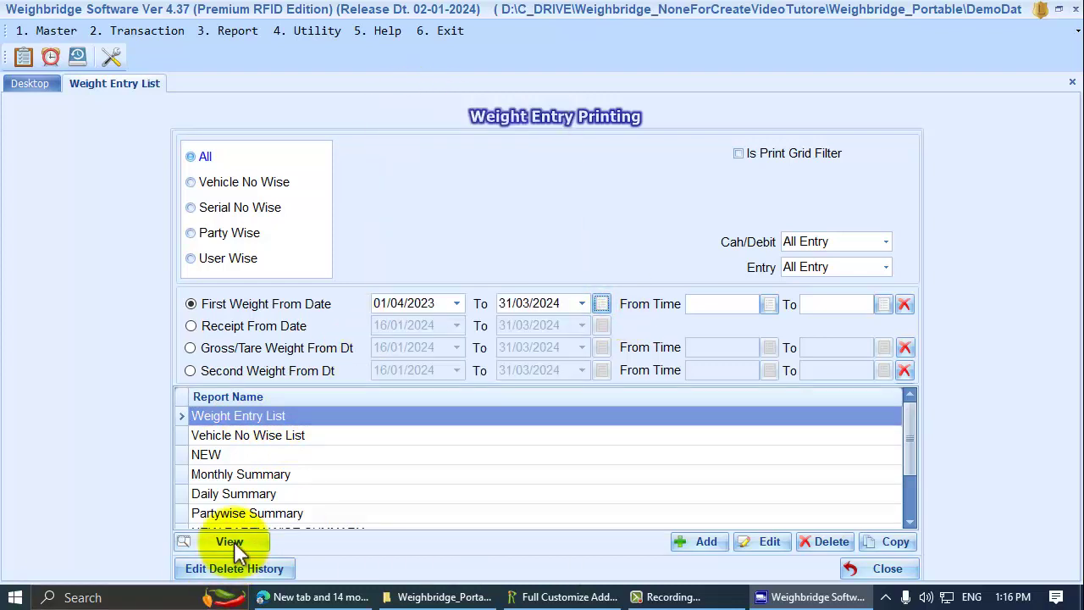
left_click(233, 542)
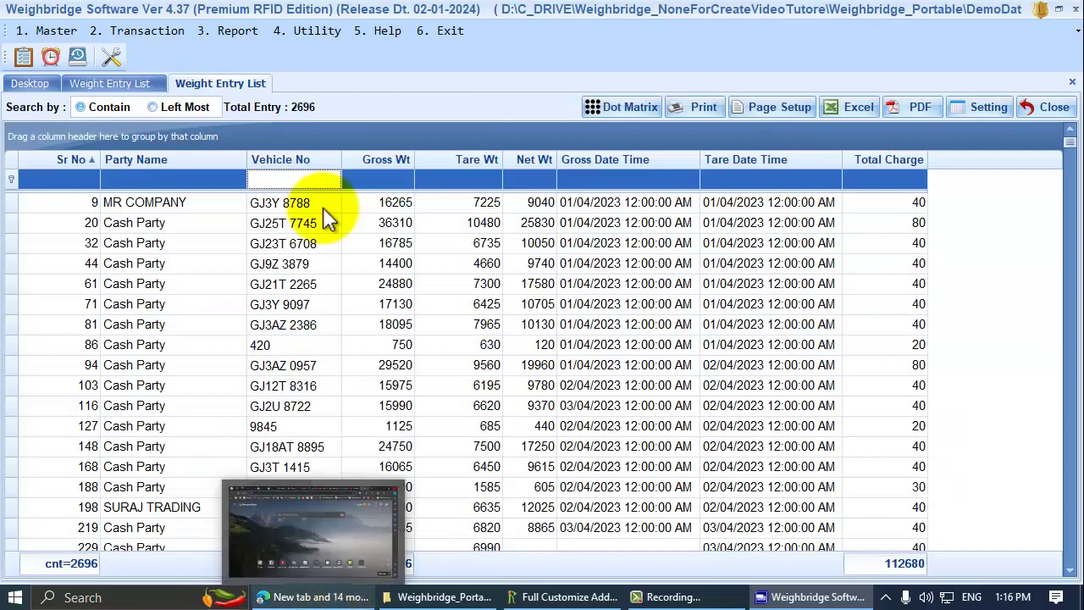
left_click(286, 209)
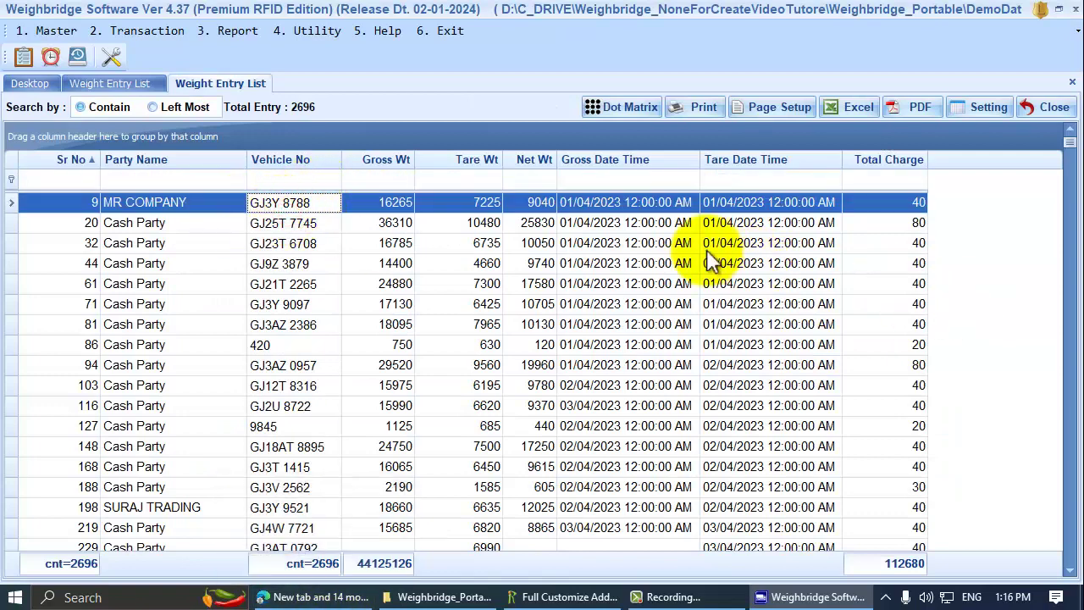
left_click(526, 204)
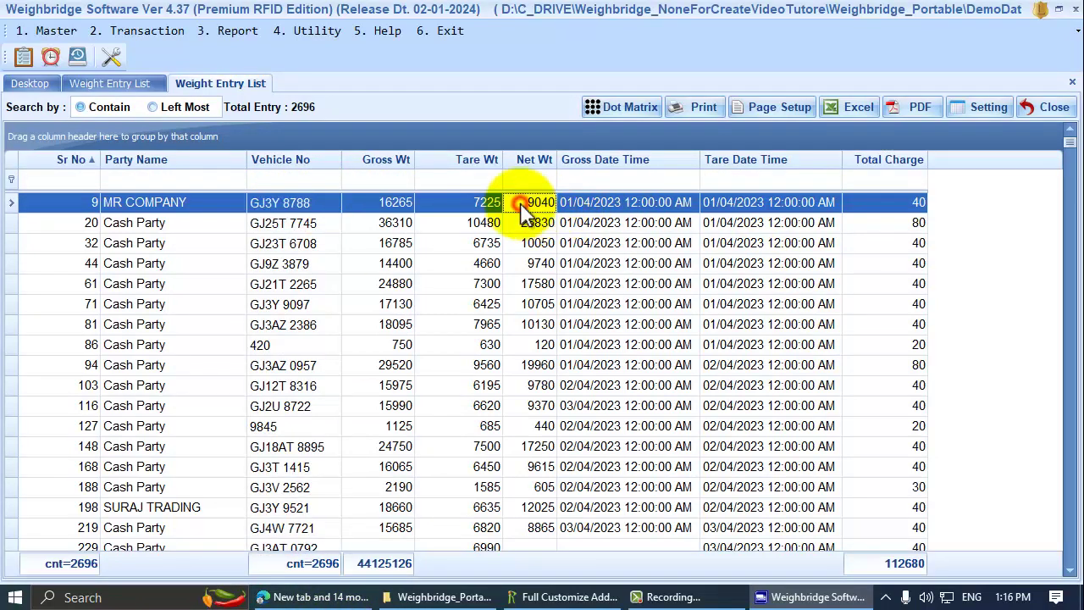
Open the dot matrix print preview of the weight entry list and look through its layout
left_click(621, 110)
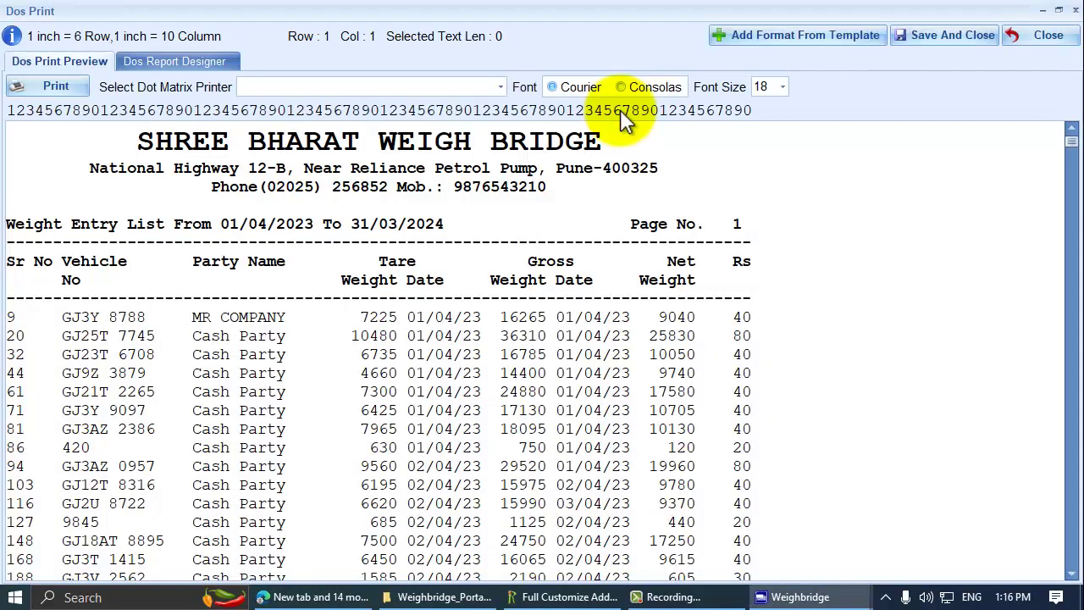
left_click(547, 317)
scroll(537, 321, "down", 6)
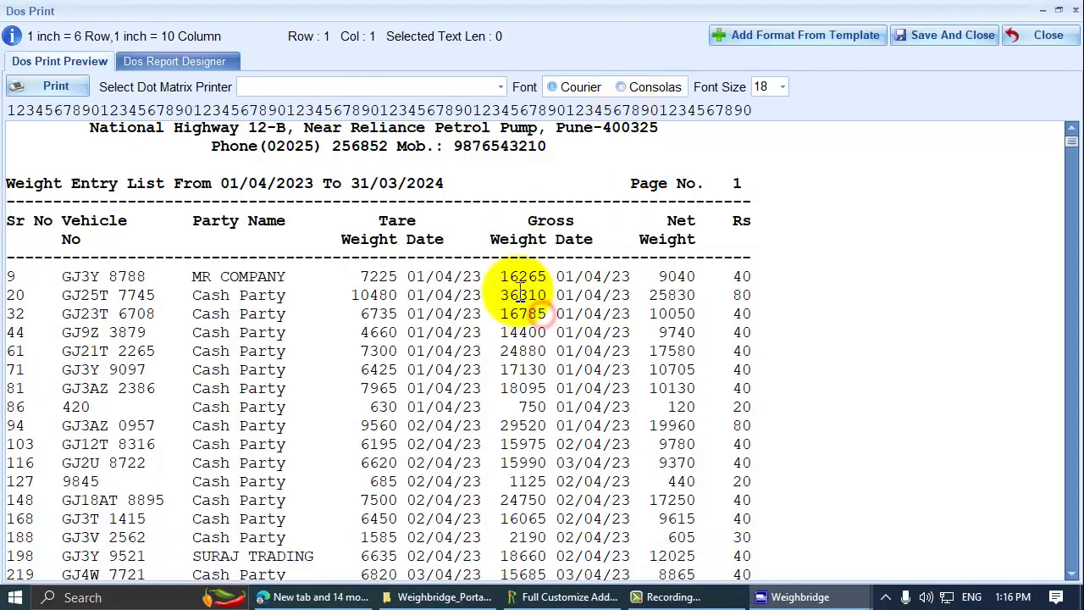
scroll(513, 279, "up", 6)
scroll(513, 279, "down", 5)
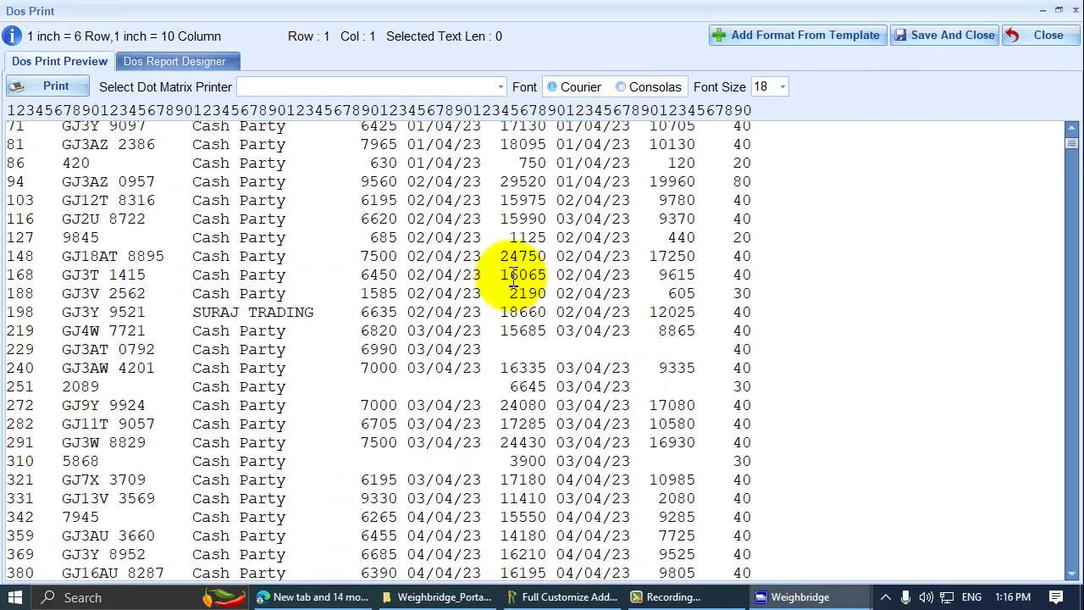
scroll(513, 280, "up", 5)
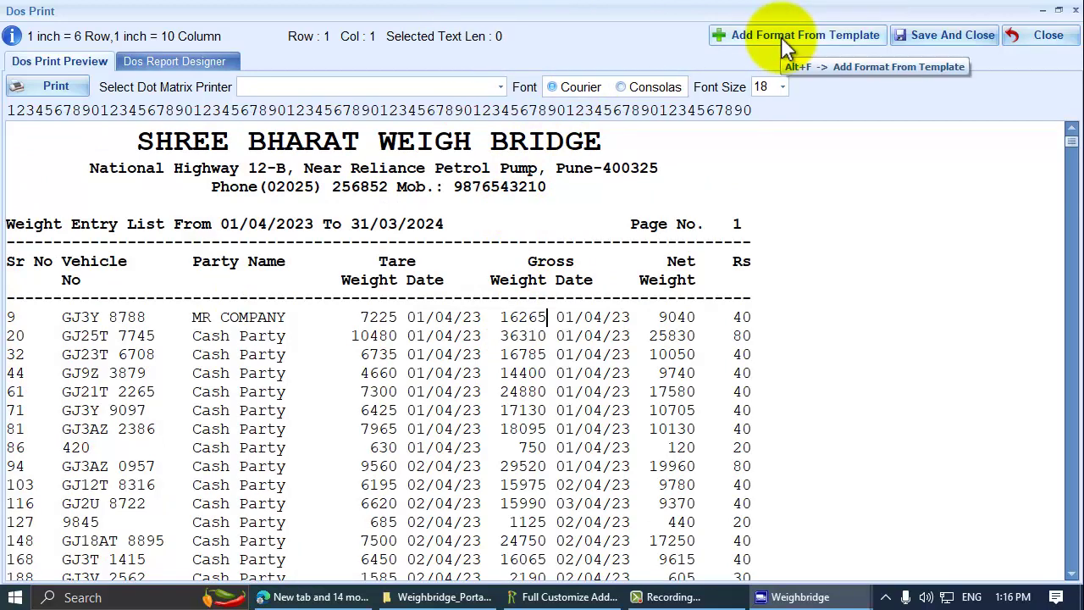
In the Dos Report Designer, browse the Dot Matrix Report templates and apply format 001
left_click(203, 61)
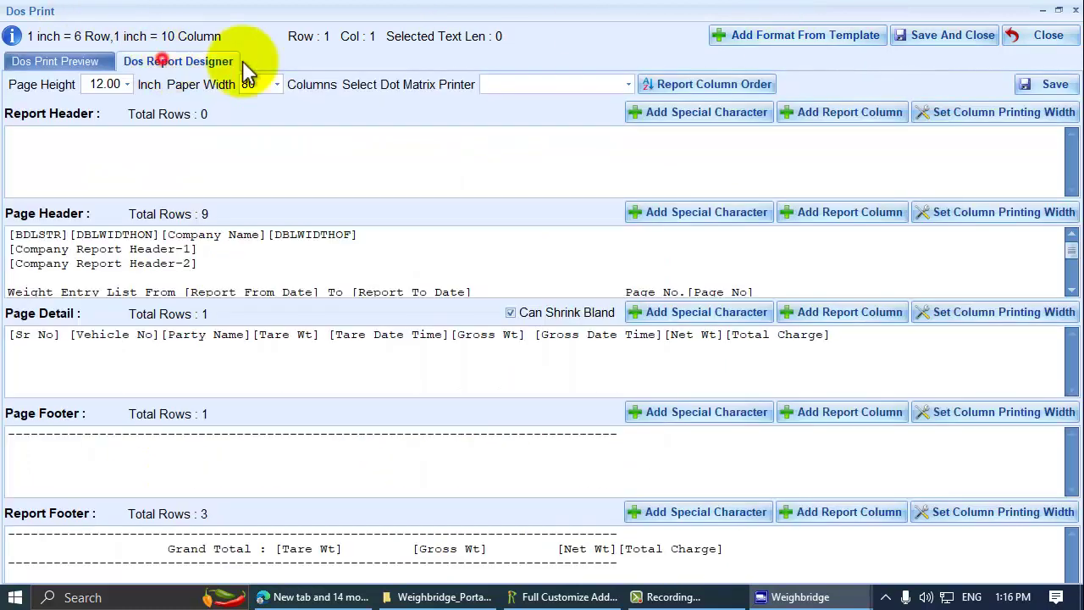
left_click(830, 42)
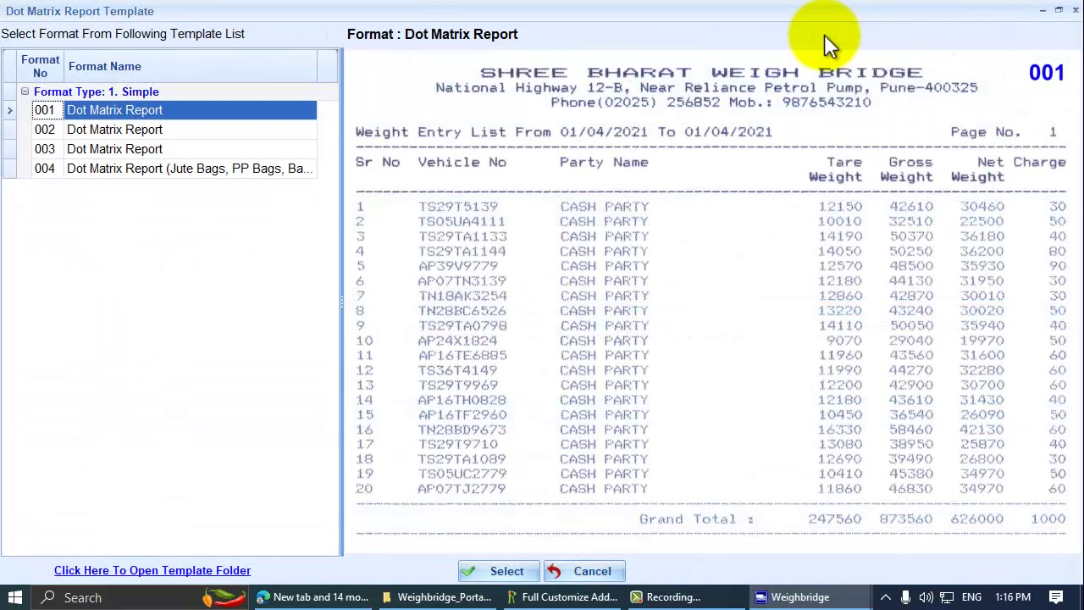
left_click(117, 129)
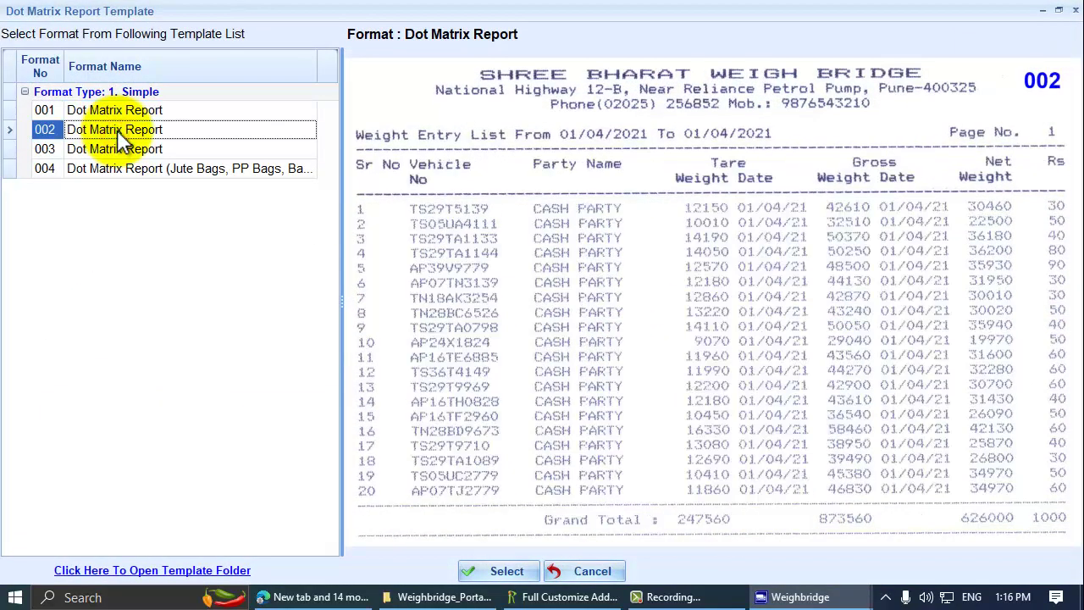
key("Down")
key("Down")
key("Up")
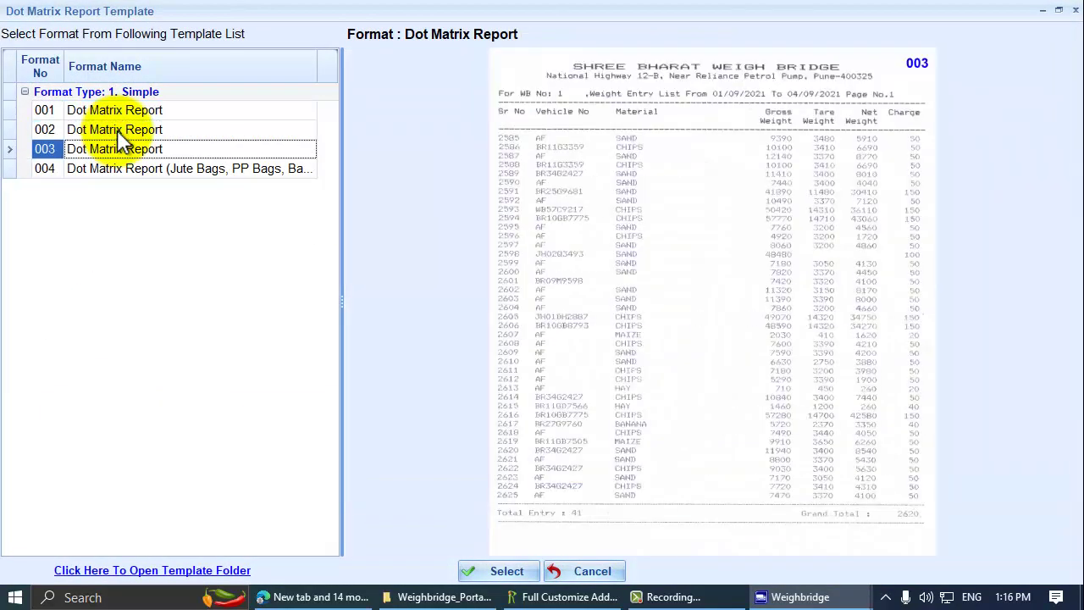
key("Up")
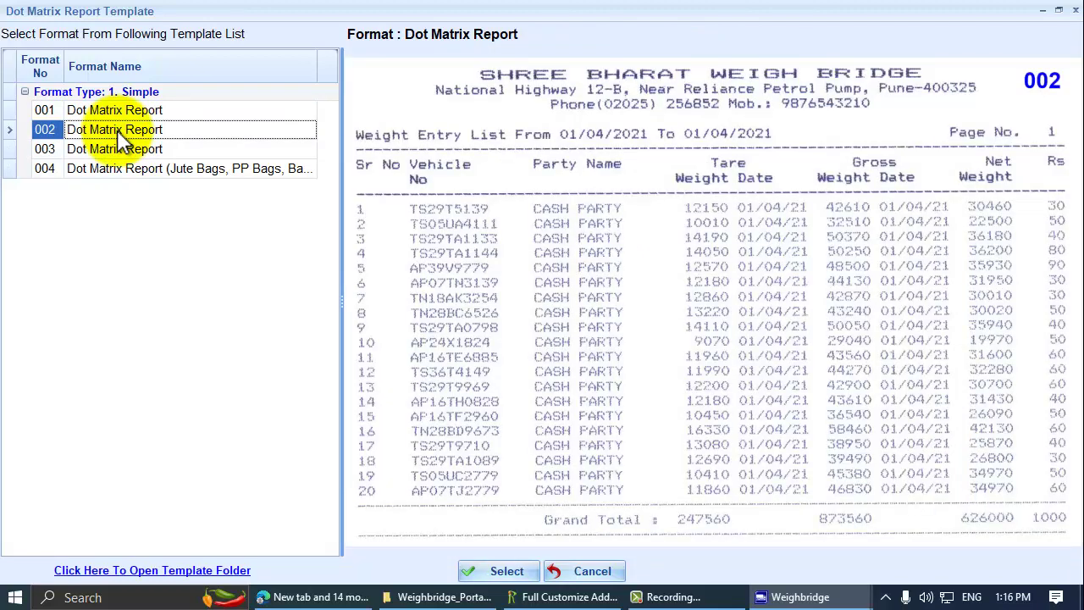
key("Up")
left_click(504, 572)
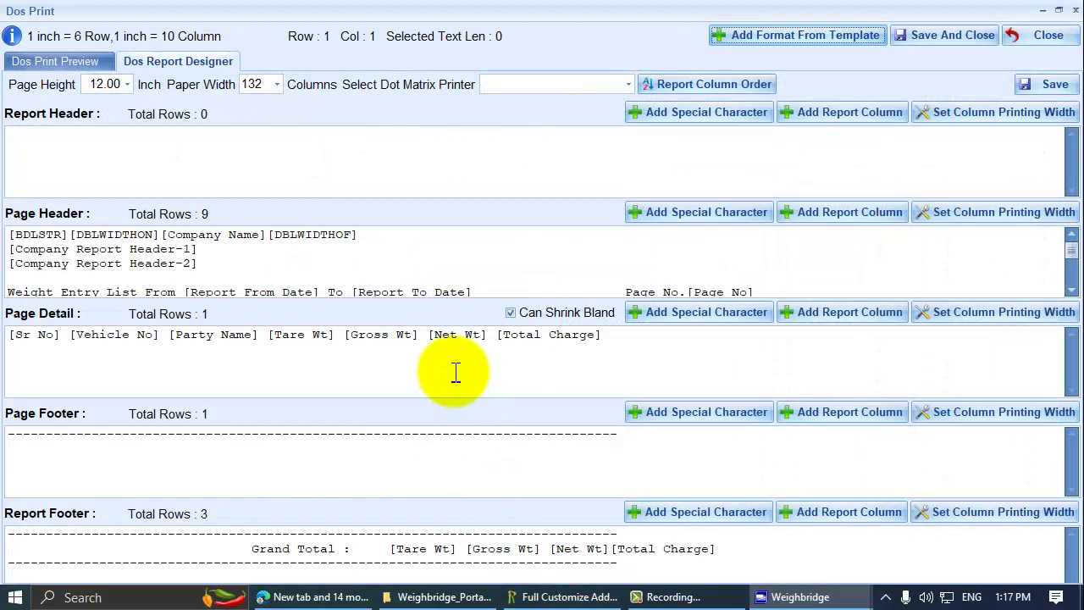
Examine the applied template's page header and footer sections, and check the resulting list in the print preview
left_click(221, 280)
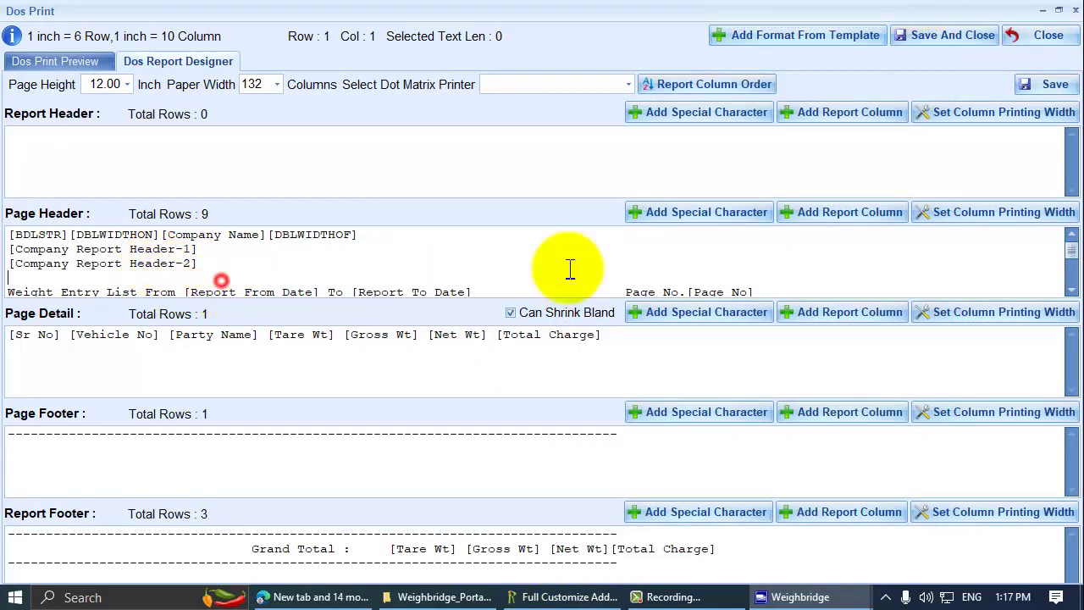
key("Down")
key("Down")
key("Down")
key("Down")
key("Down")
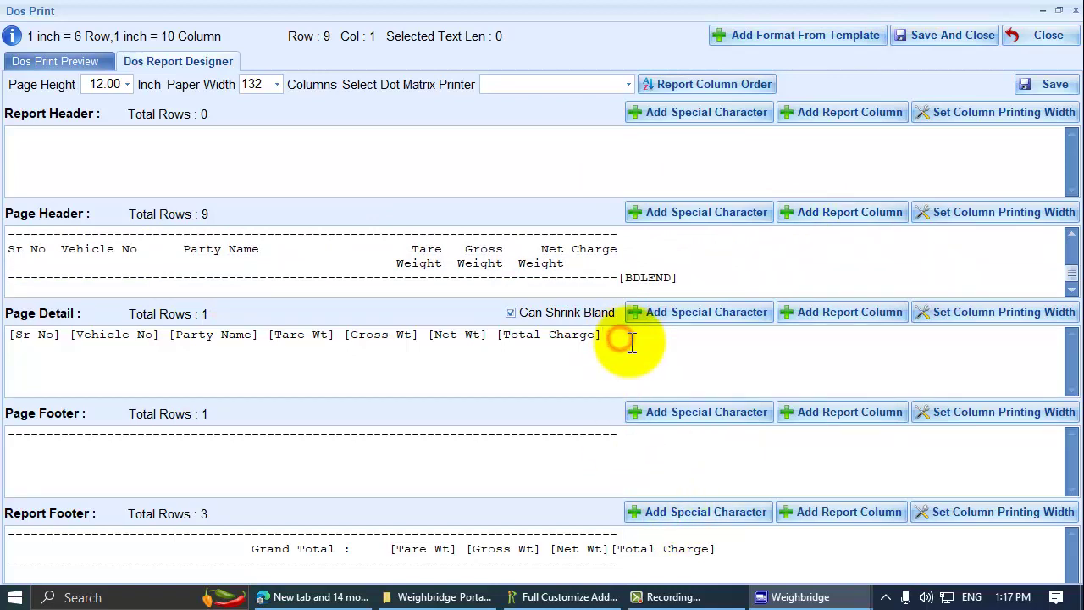
left_click(435, 474)
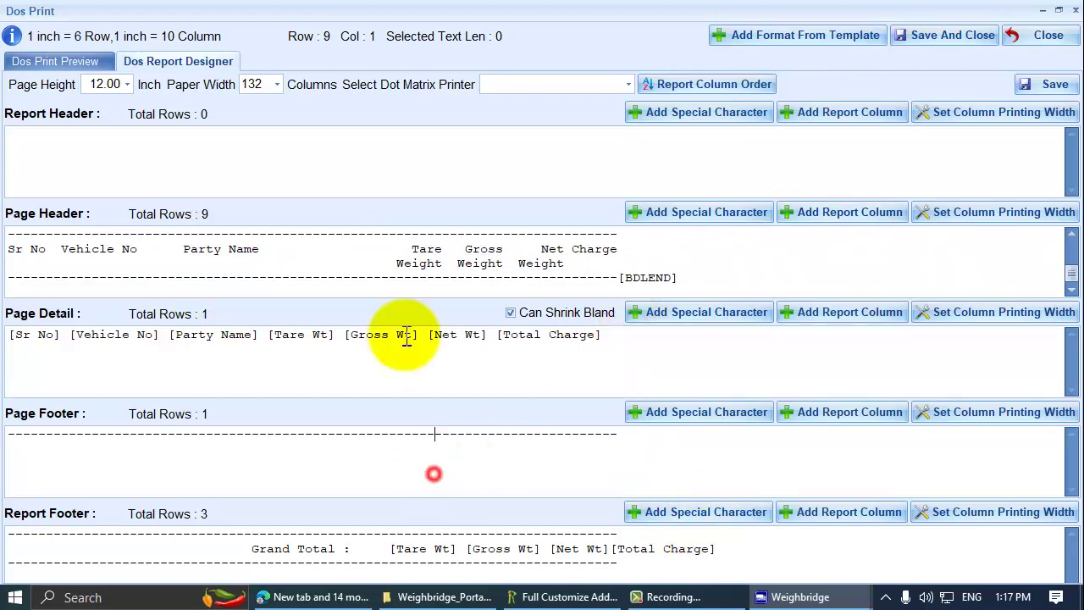
left_click(81, 62)
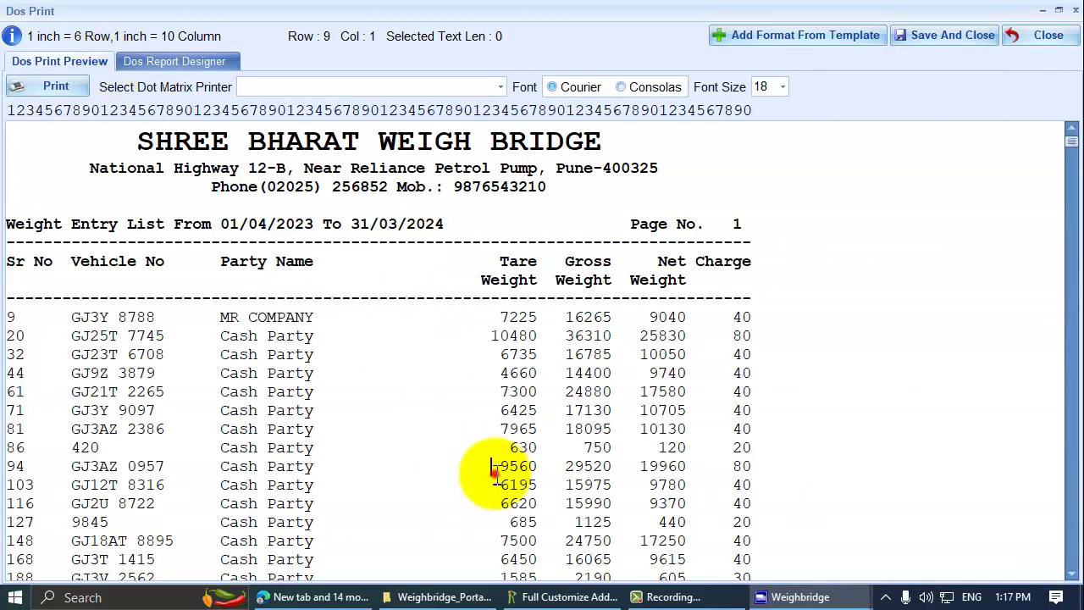
left_click(492, 474)
scroll(364, 288, "down", 5)
scroll(254, 212, "up", 5)
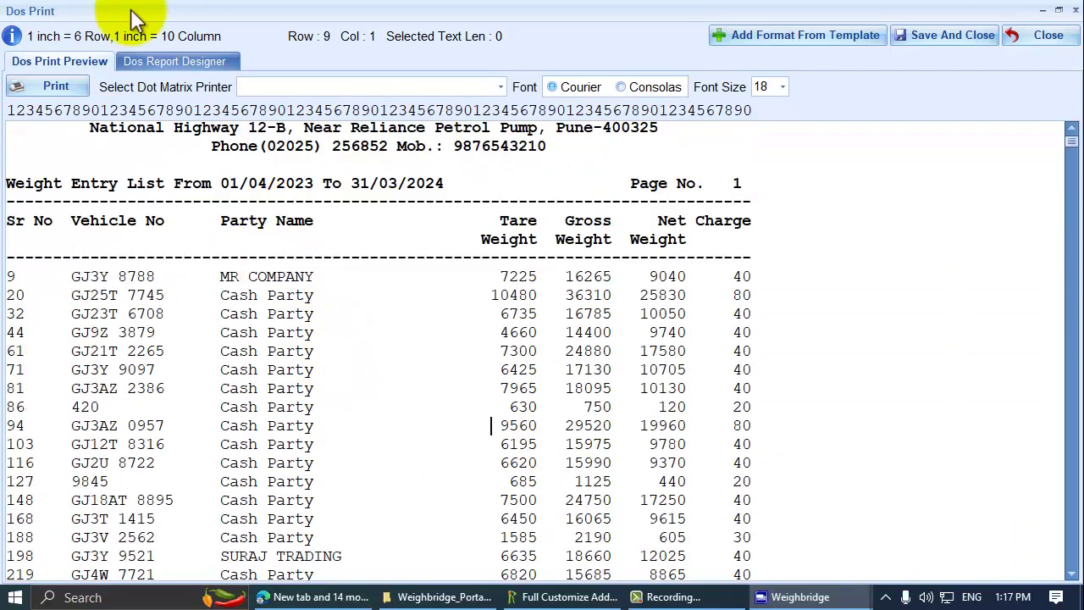
Return to the report designer and add the text REPORT START to the Report Header section
left_click(174, 61)
left_click(404, 268)
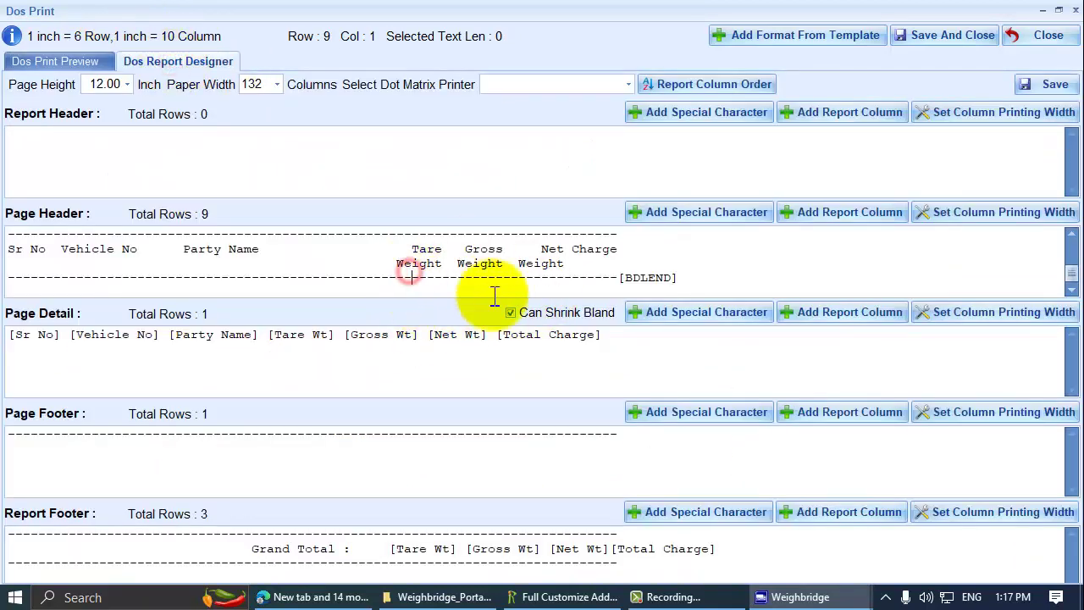
left_click(158, 154)
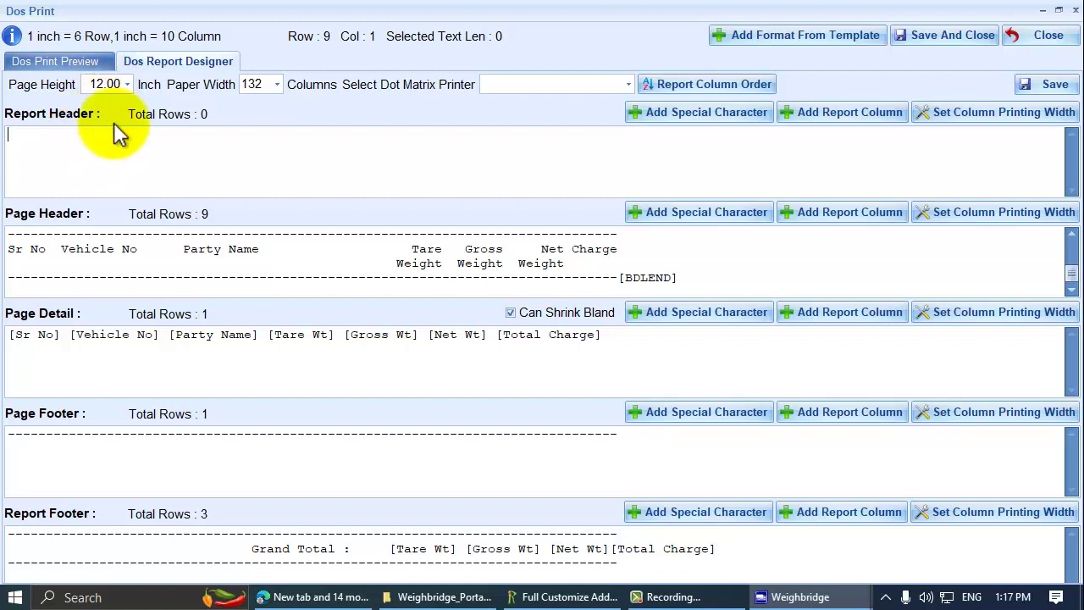
left_click(181, 154)
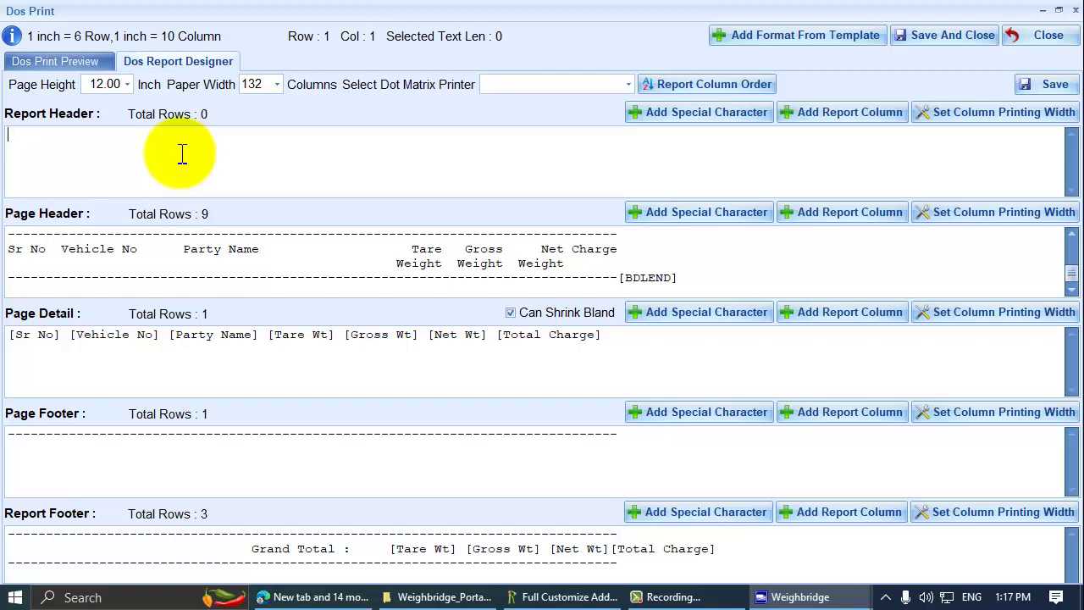
type("TART")
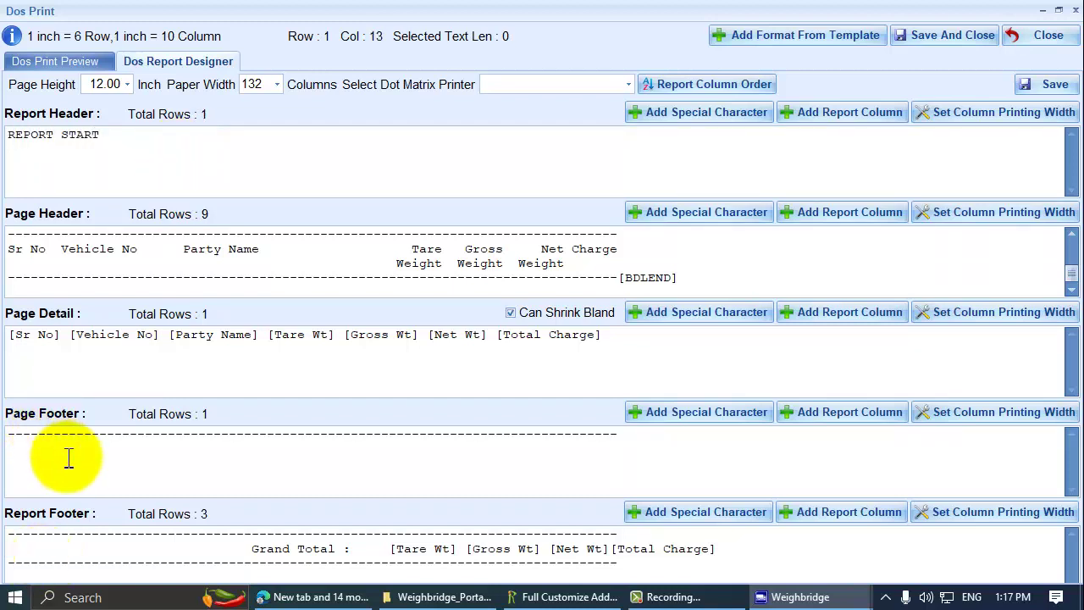
Add a new line reading REPORT END below the last dashed line of the Report Footer
left_click(137, 559)
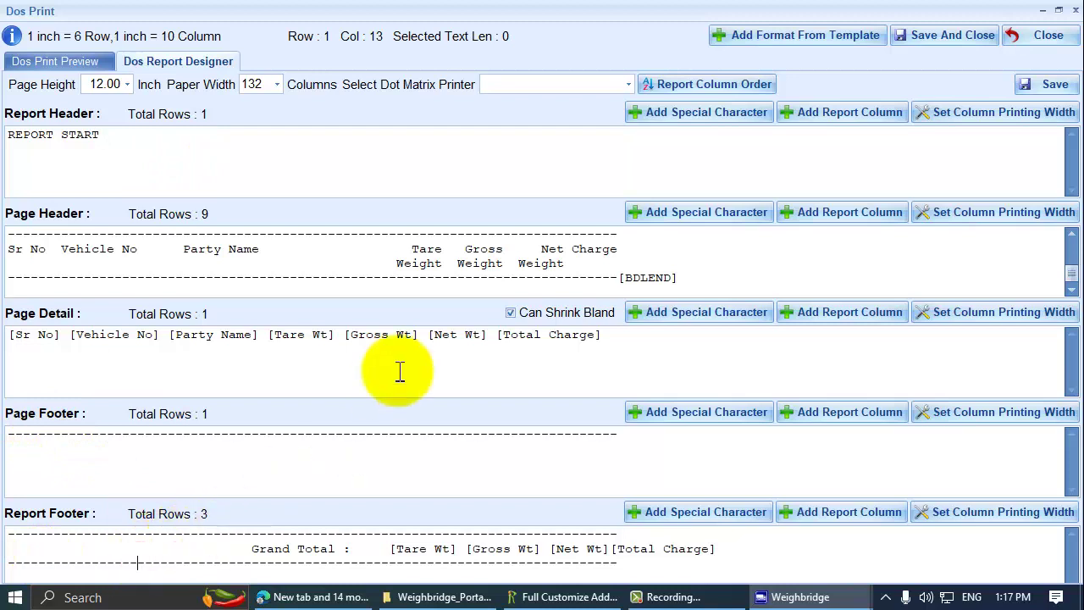
key("Home")
key("End")
key("Return")
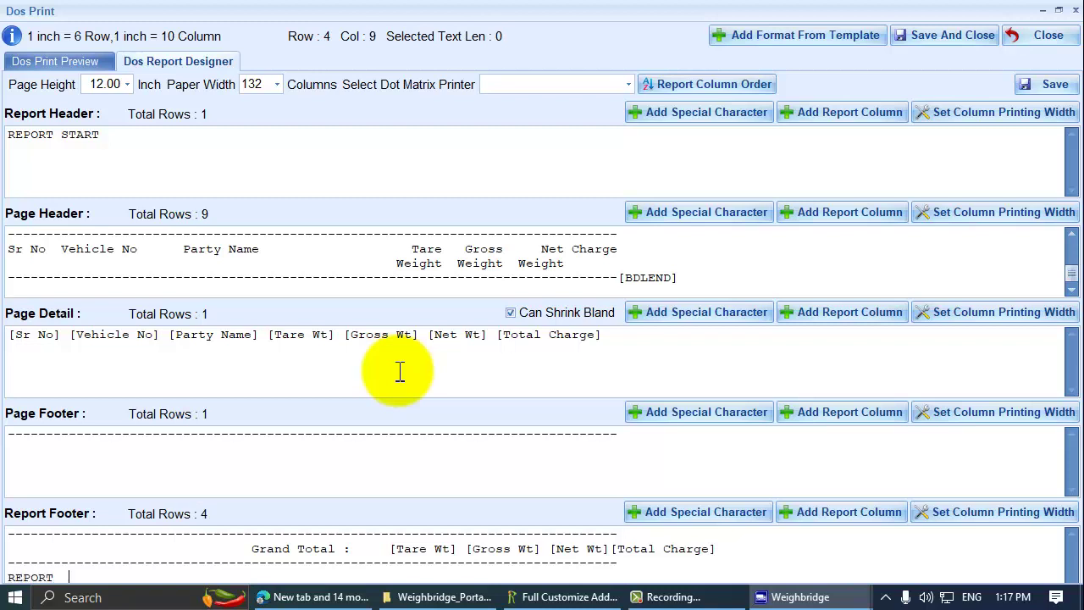
type("REPORT END")
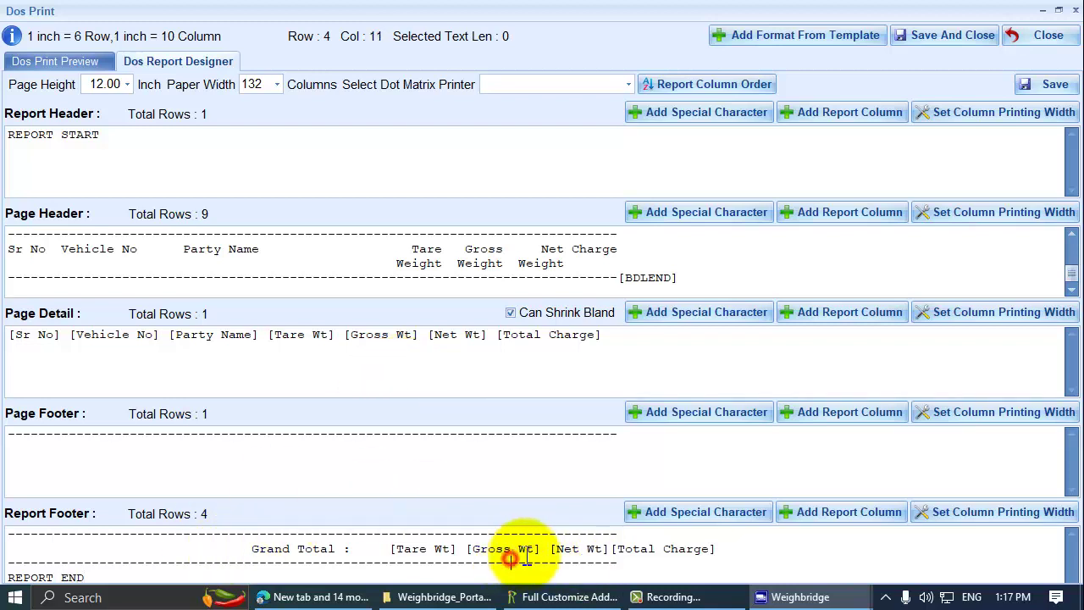
key("Up")
key("Home")
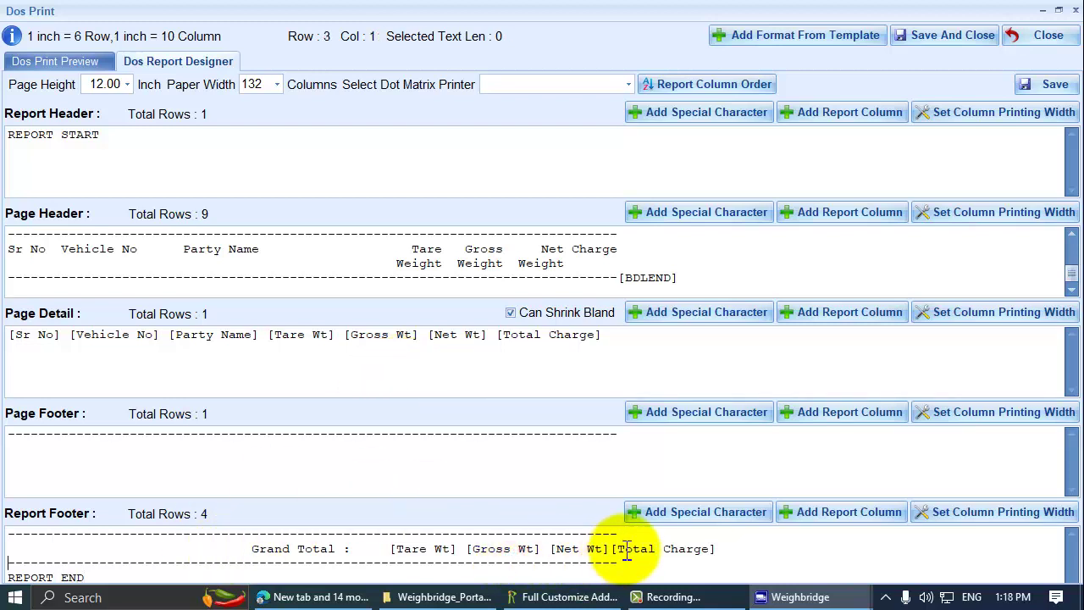
key("End")
key("Home")
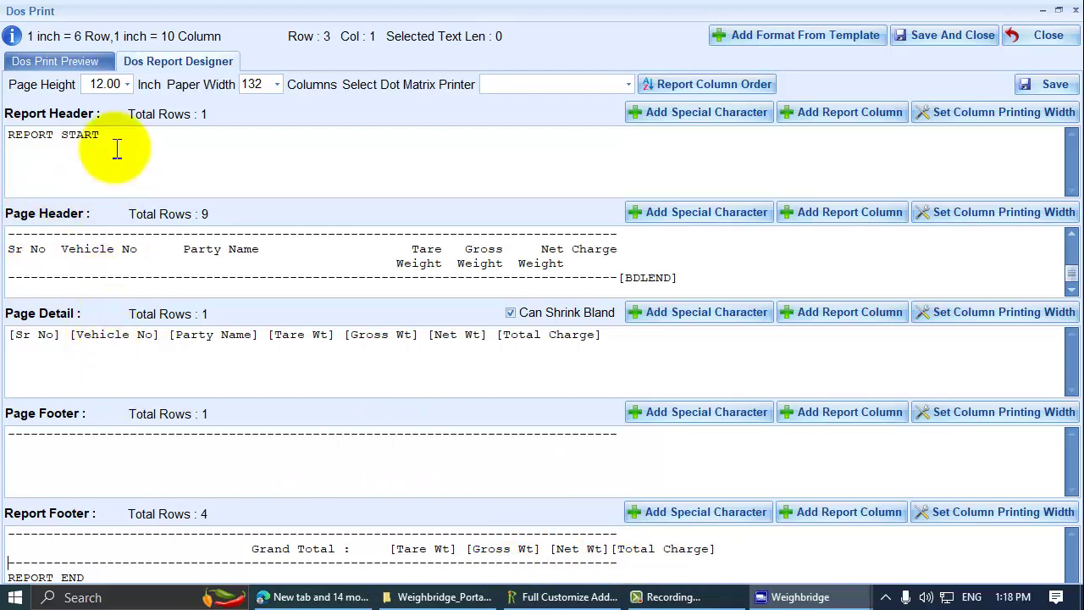
left_click(95, 86)
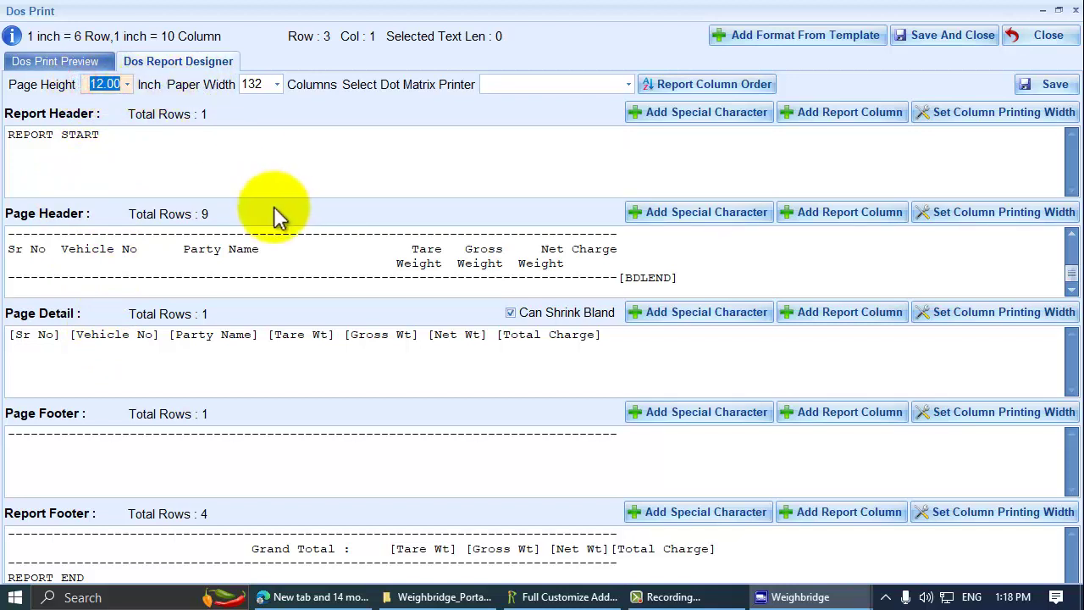
Examine the Page Header lines, from the company name and report header placeholders to the column headings
left_click(293, 274)
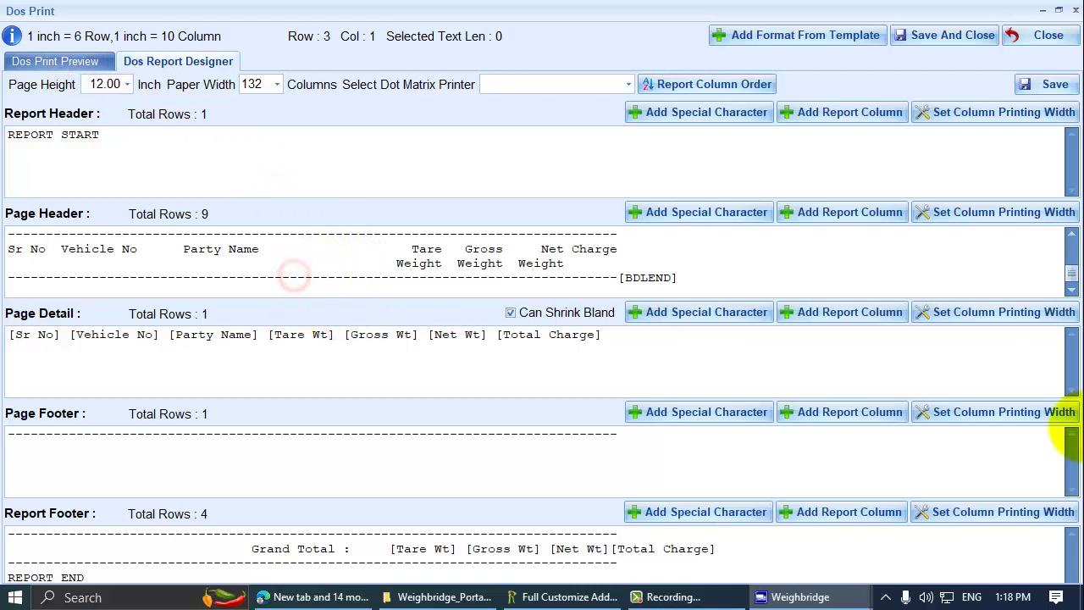
key("shift+Down")
key("shift+Down")
key("shift+Down")
key("shift+Down")
key("shift+Down")
key("shift+Down")
key("shift+Down")
key("shift+Down")
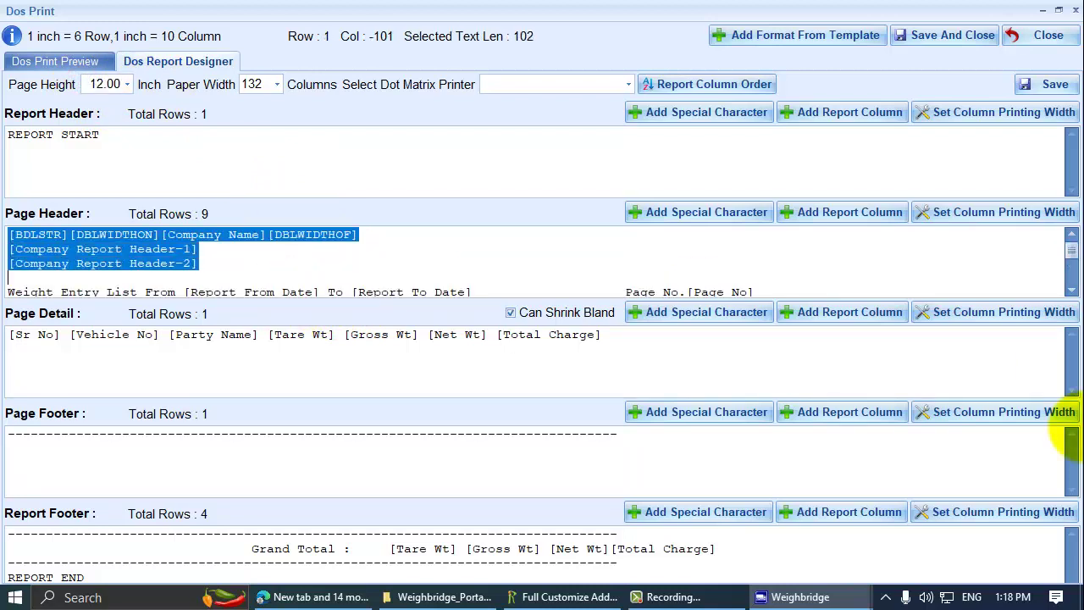
key("Right")
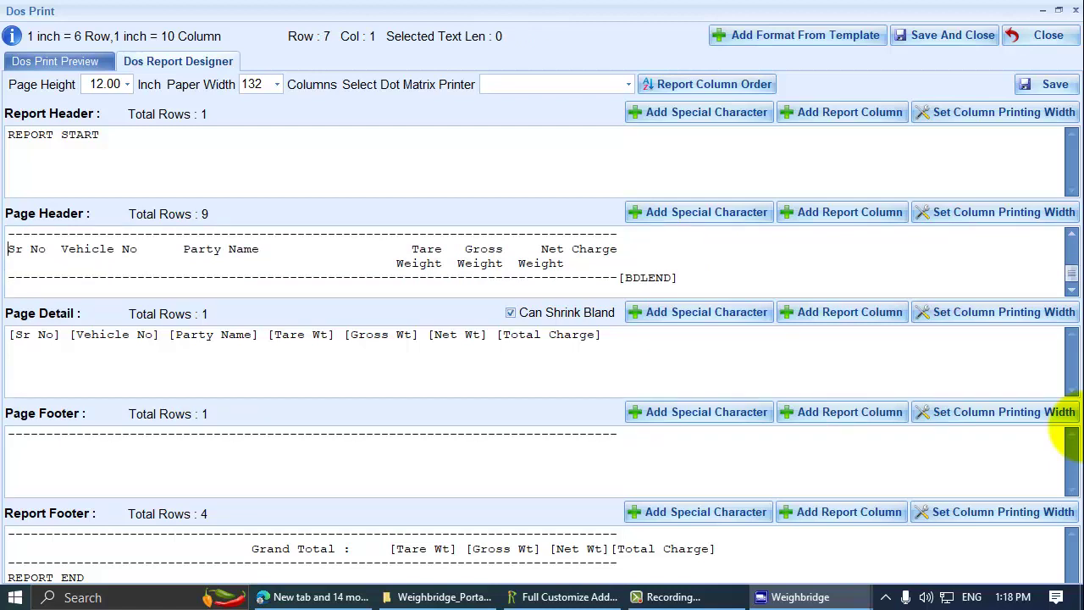
key("Up")
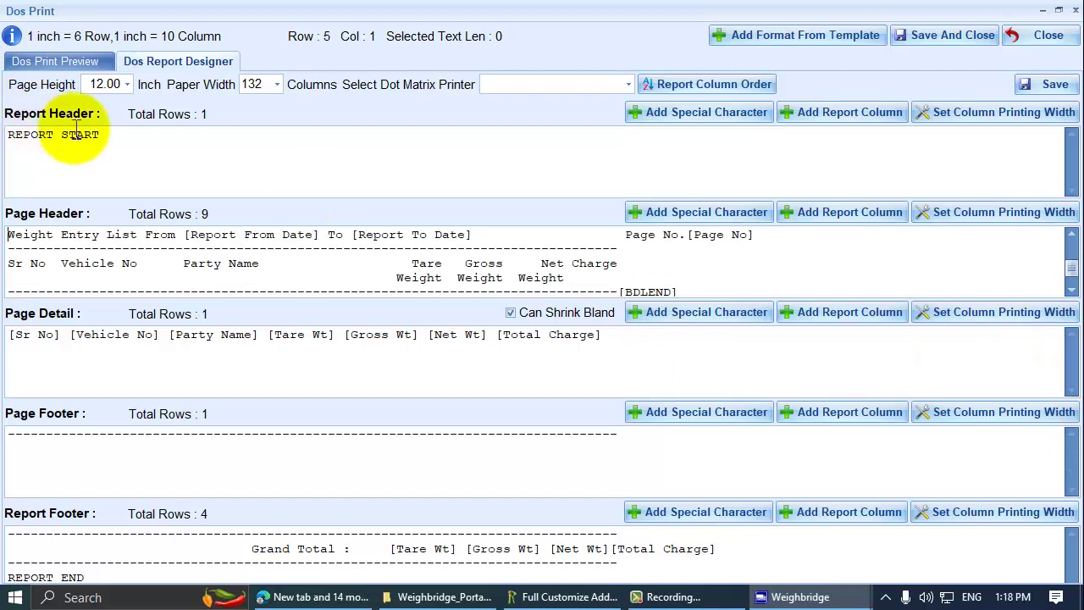
Review the REPORT START text in the Report Header and highlight the entire Page Header content
left_click_drag(226, 142, 4, 127)
left_click(174, 266)
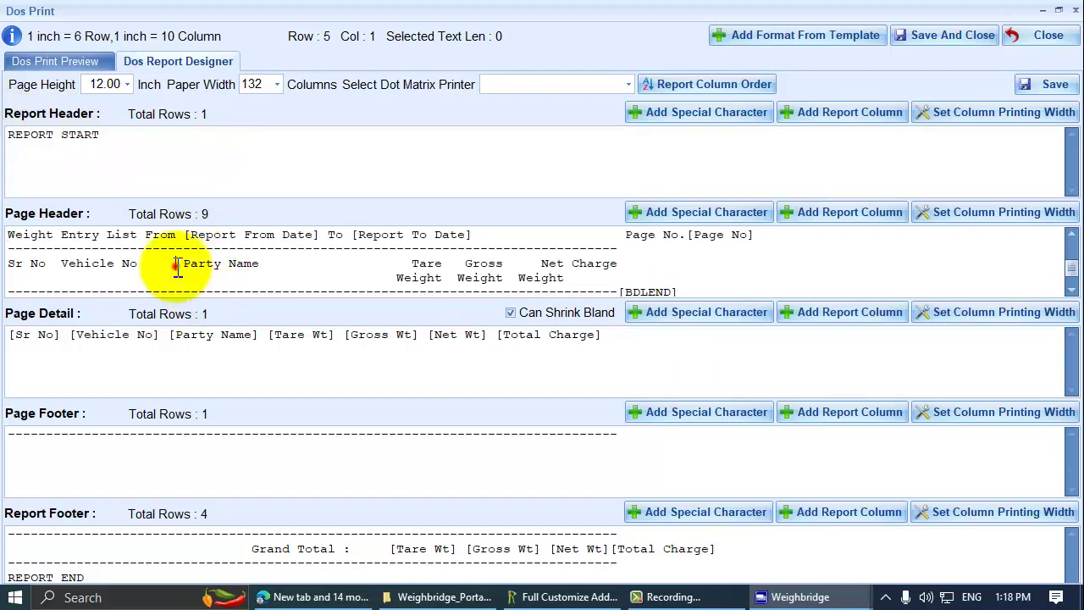
key("ctrl+Home")
key("shift+Down")
key("shift+Down")
key("shift+Down")
key("shift+Down")
key("shift+Down")
key("shift+Down")
key("shift+Down")
key("shift+Down")
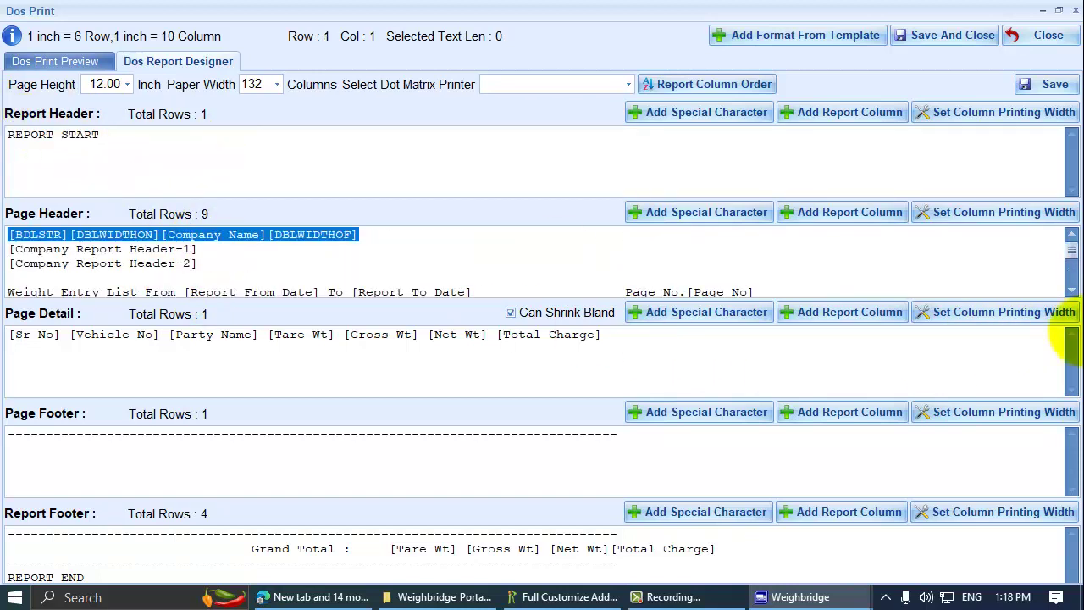
key("shift+End")
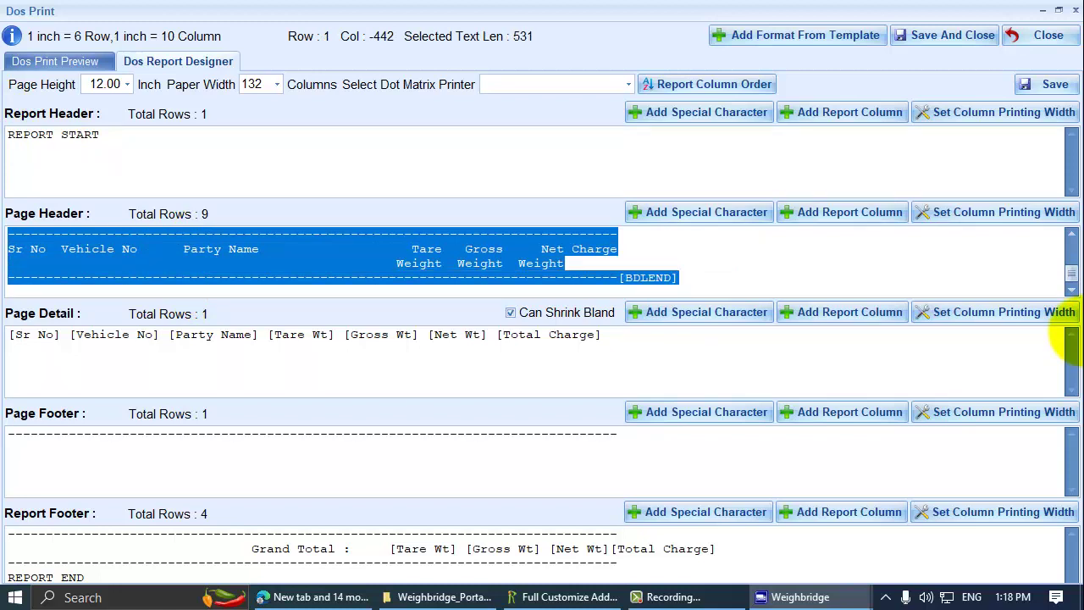
Highlight the row of column placeholders in Page Detail and compare it with the Page Footer and Page Header
left_click(58, 337)
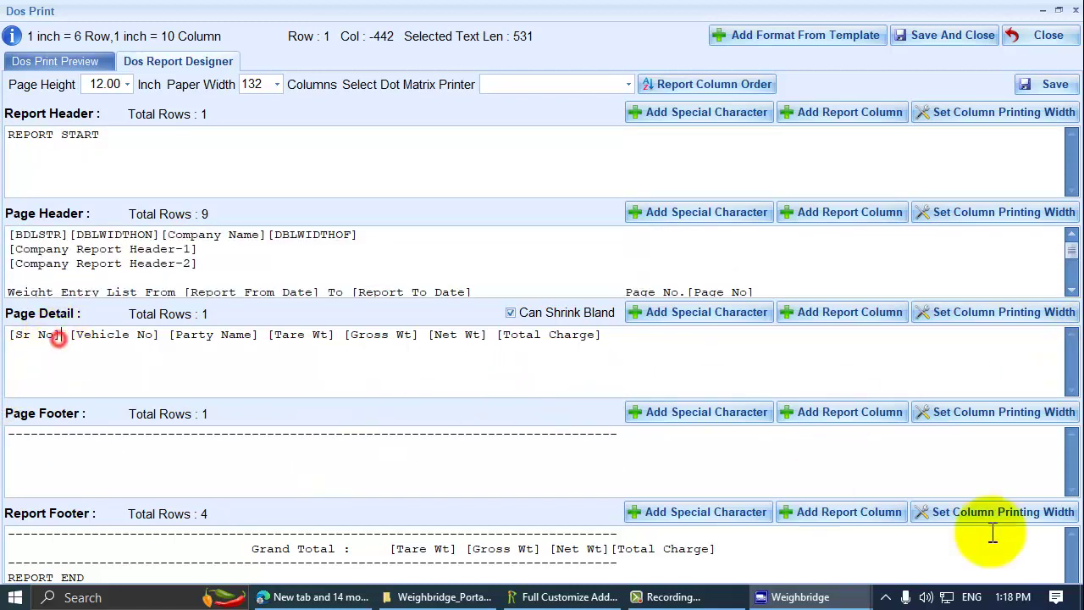
key("End")
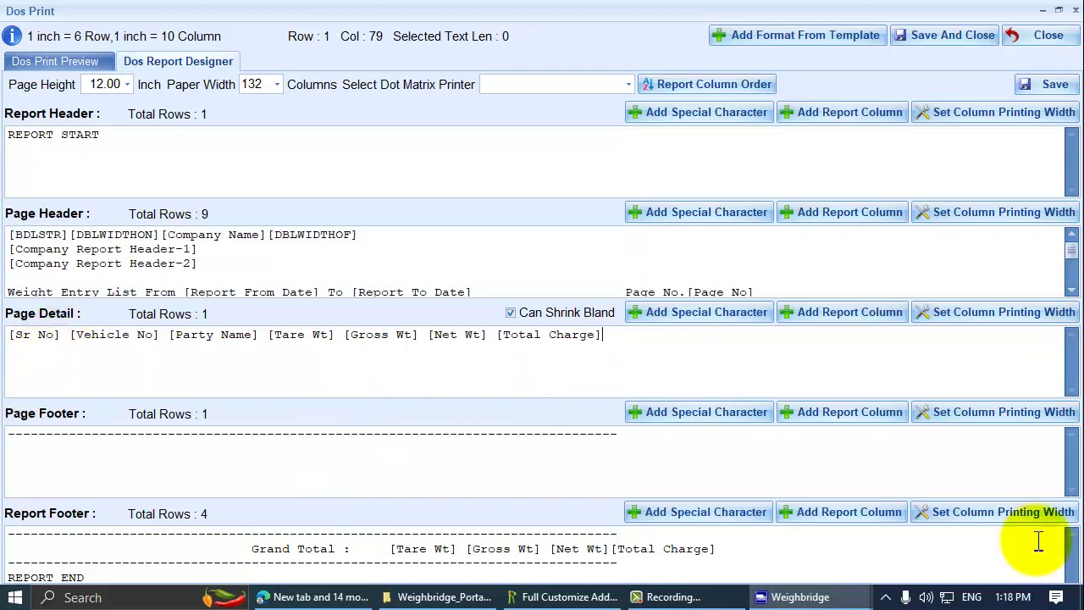
key("Home")
key("shift+End")
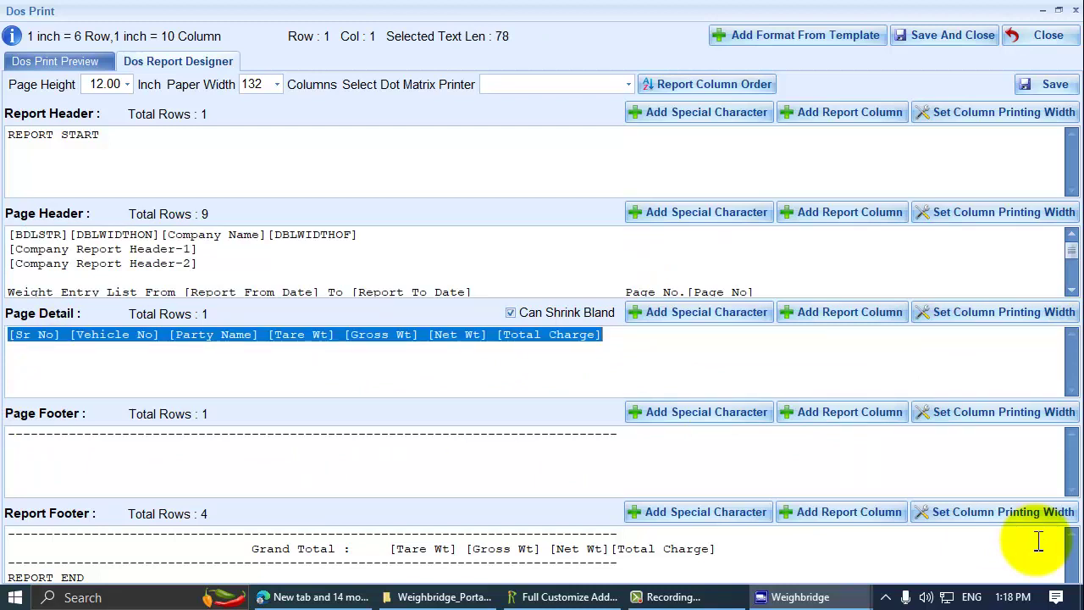
left_click(29, 432)
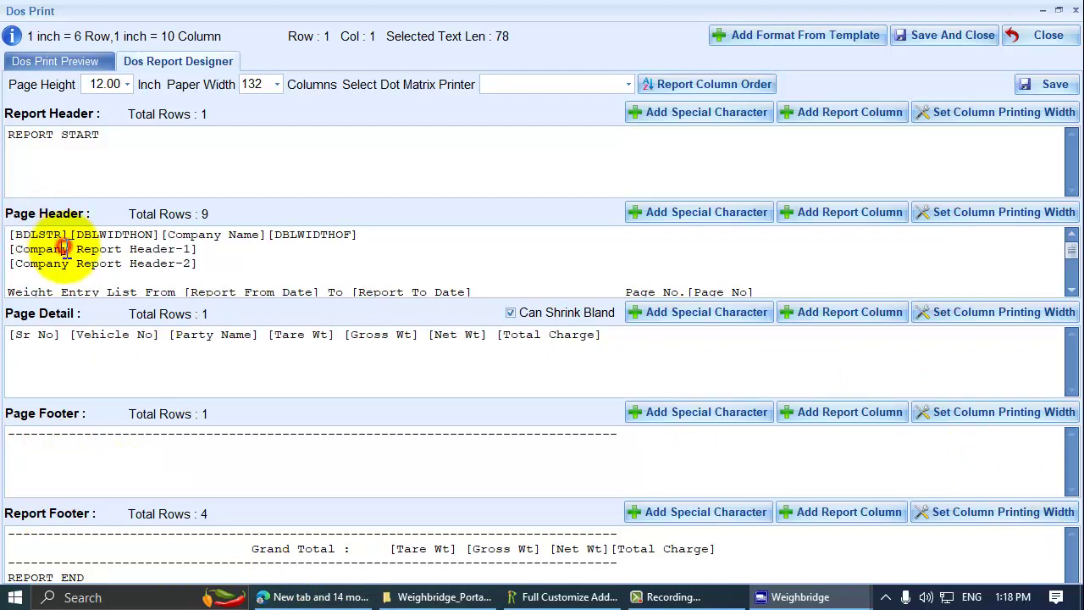
left_click(52, 337)
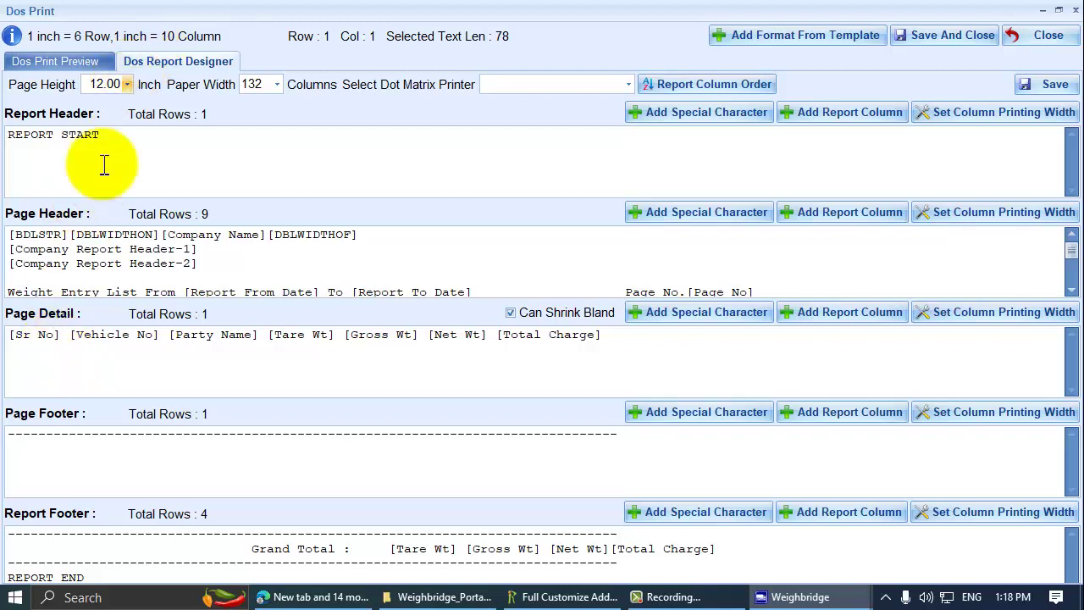
Highlight the Page Header lines above its closing dashed line, and the dashed line in the Page Footer
left_click(76, 250)
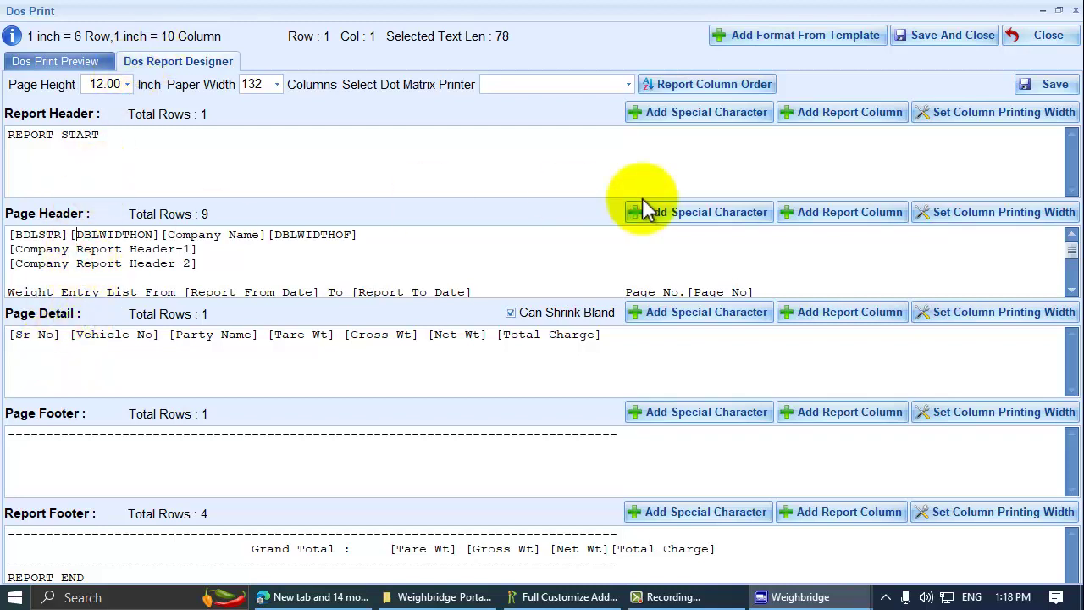
key("Home")
key("shift+Up")
key("shift+Down")
key("shift+Down")
key("shift+Down")
key("shift+Down")
key("shift+Down")
key("shift+Down")
key("shift+Down")
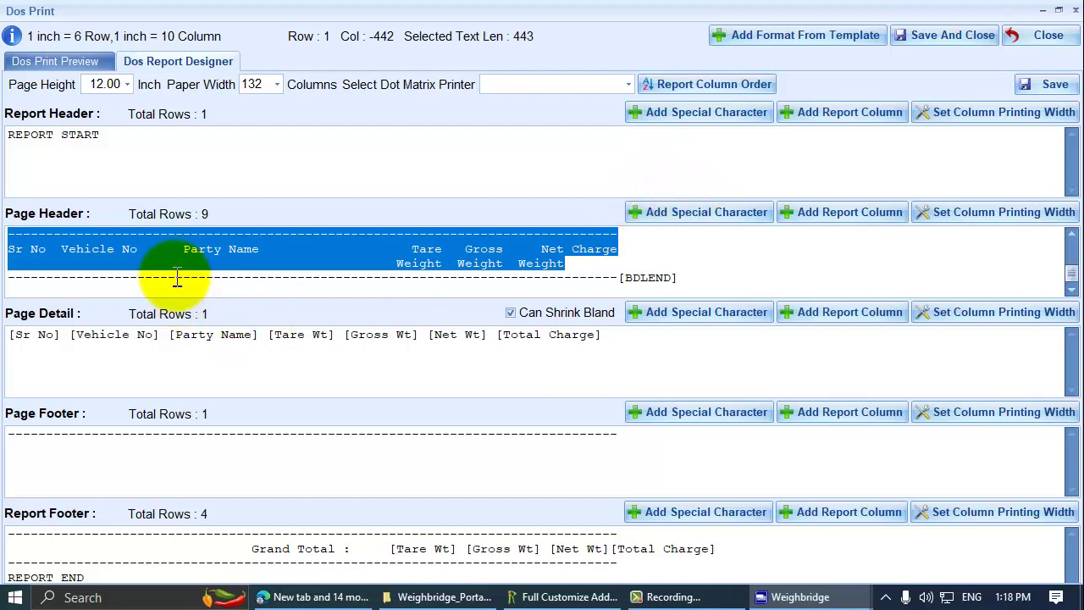
left_click(171, 336)
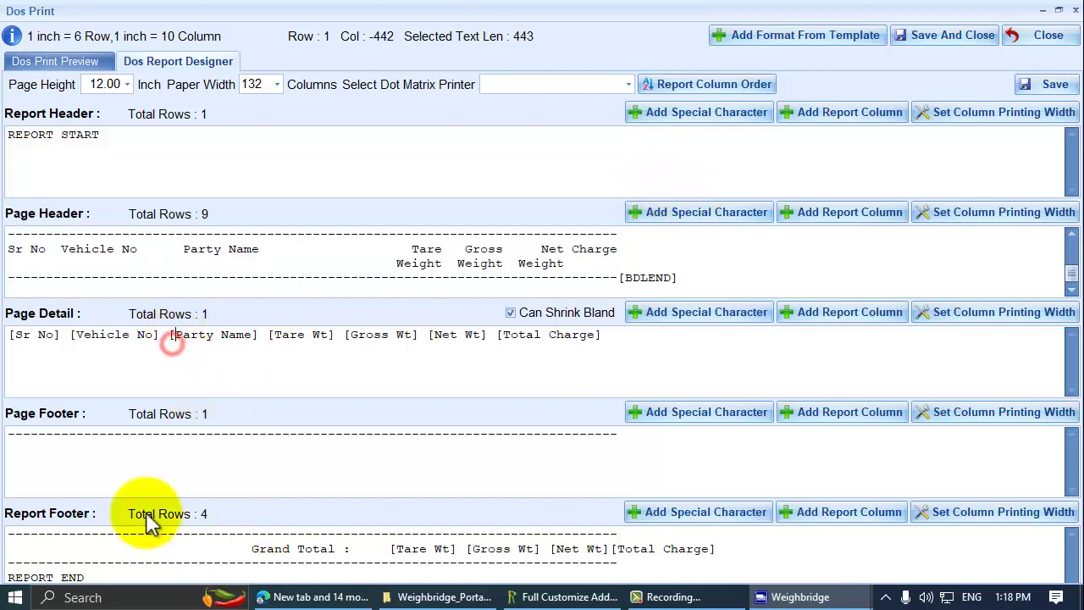
left_click(108, 450)
key("End")
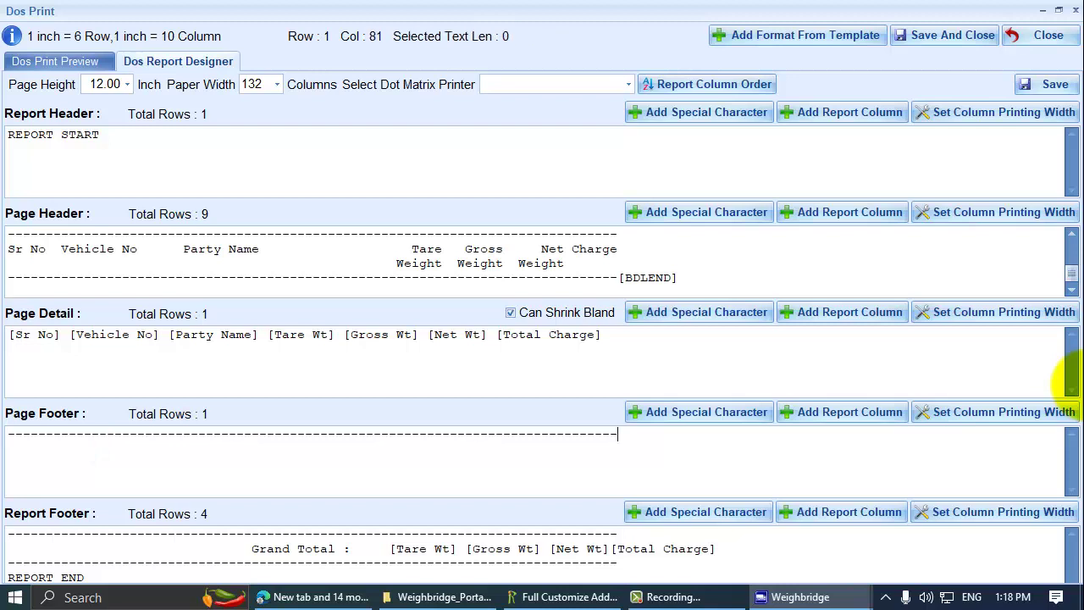
key("Home")
key("shift+End")
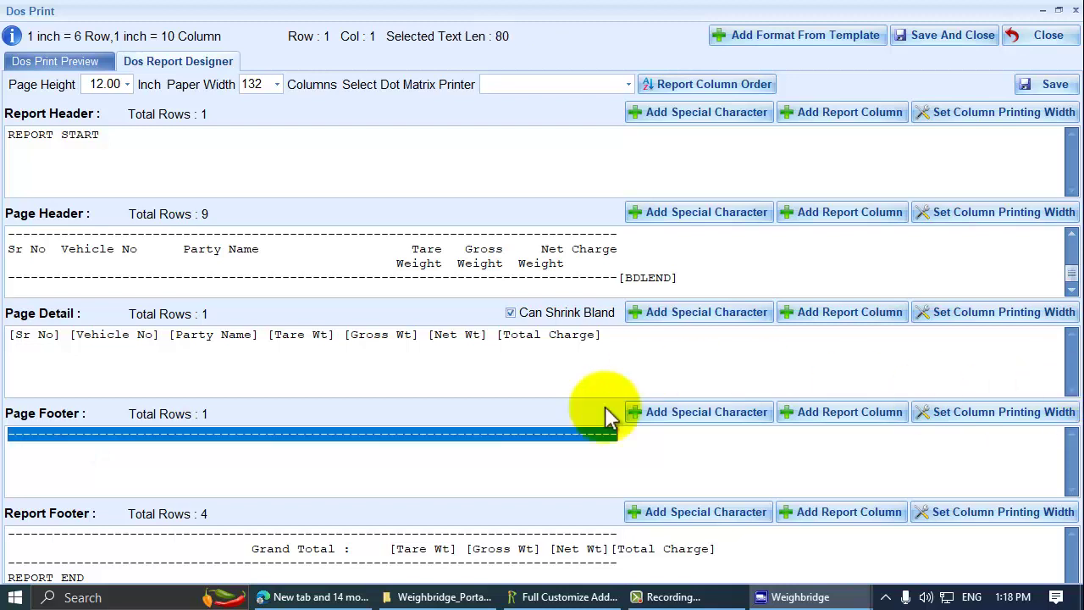
Highlight the whole Page Detail row and check its position between the Page Header and Page Footer sections
left_click(164, 342)
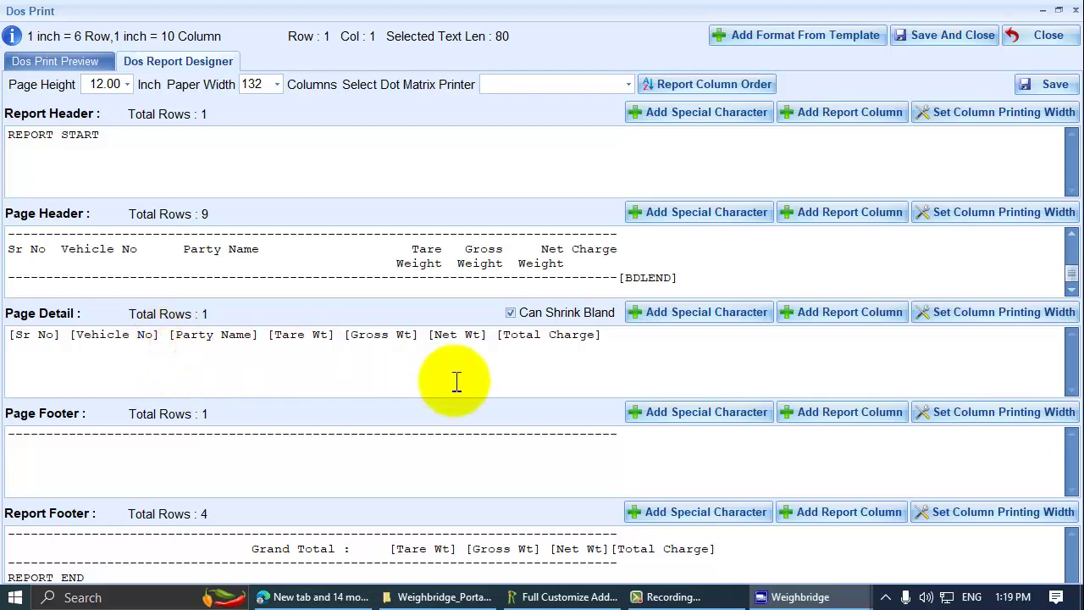
key("ctrl+a")
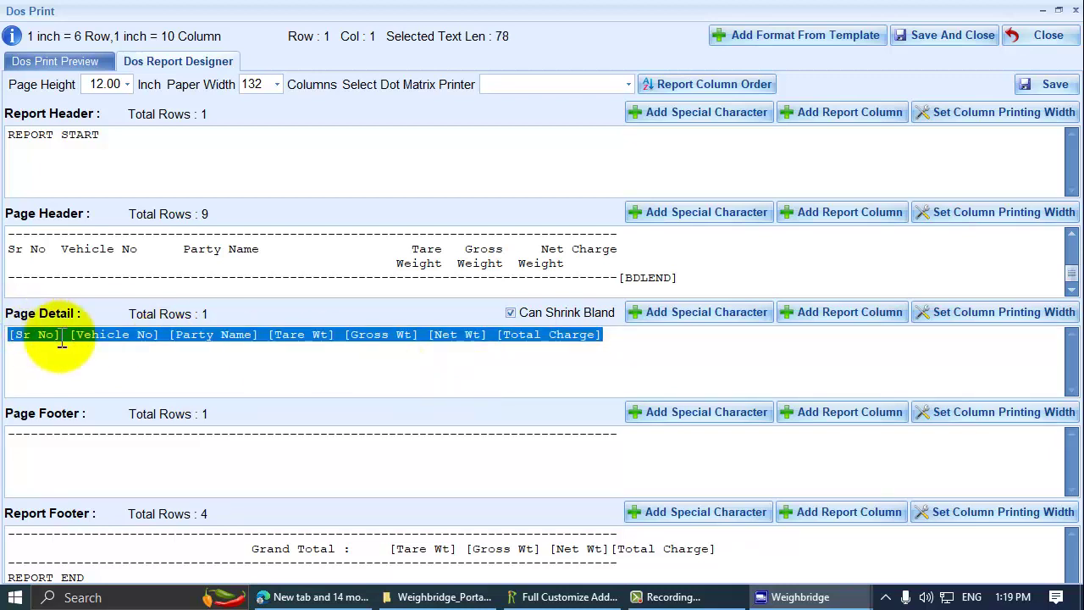
left_click(177, 334)
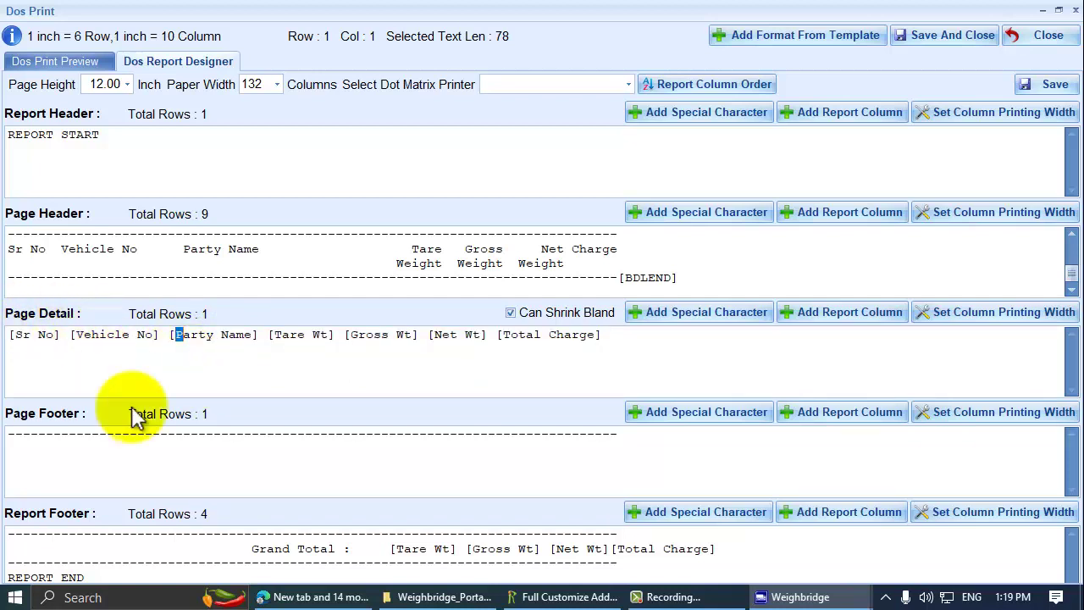
left_click(115, 438)
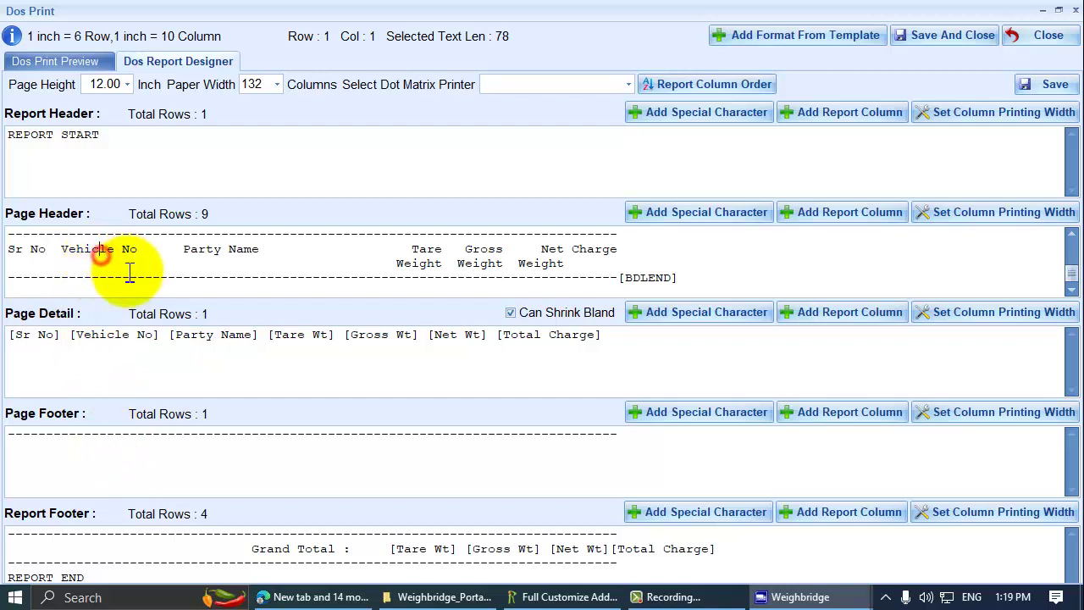
left_click(186, 354)
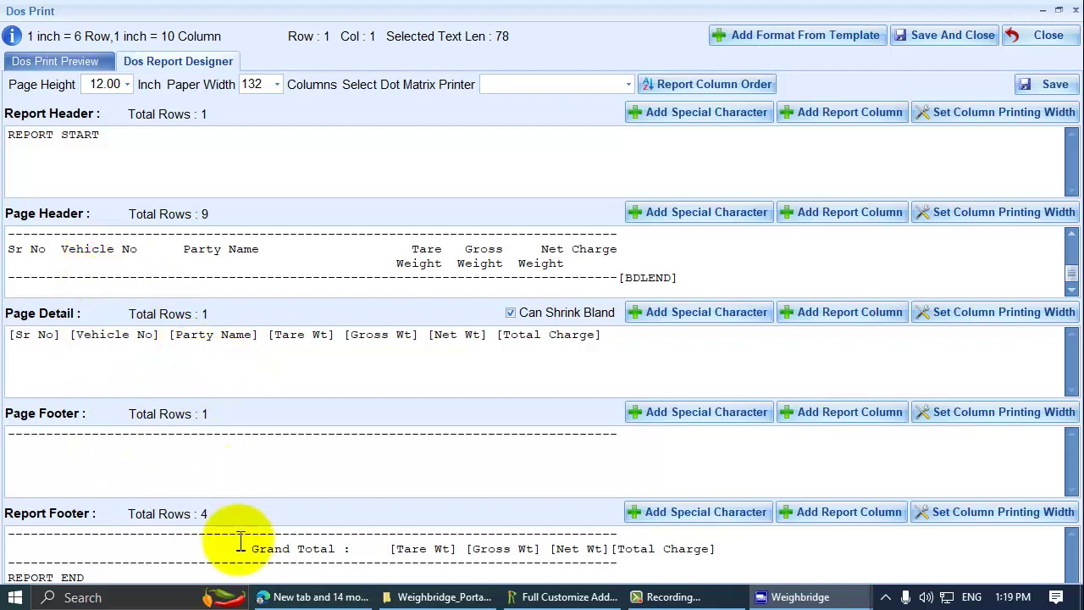
Highlight the fixed text Weight Entry List From in the Page Header's title line
left_click(30, 264)
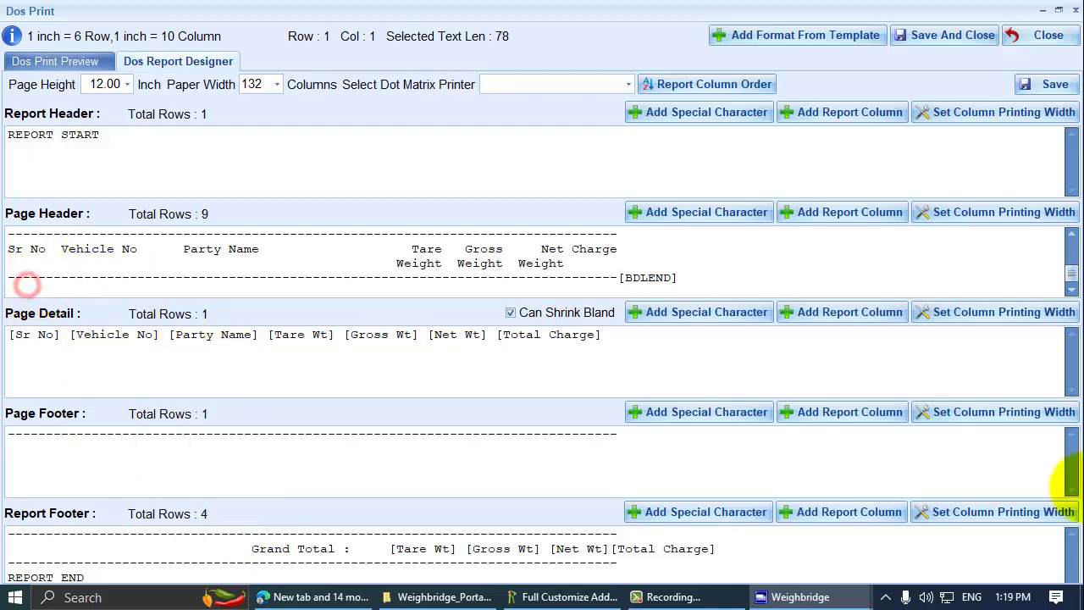
key("Up")
key("Up")
key("Up")
key("Up")
key("Up")
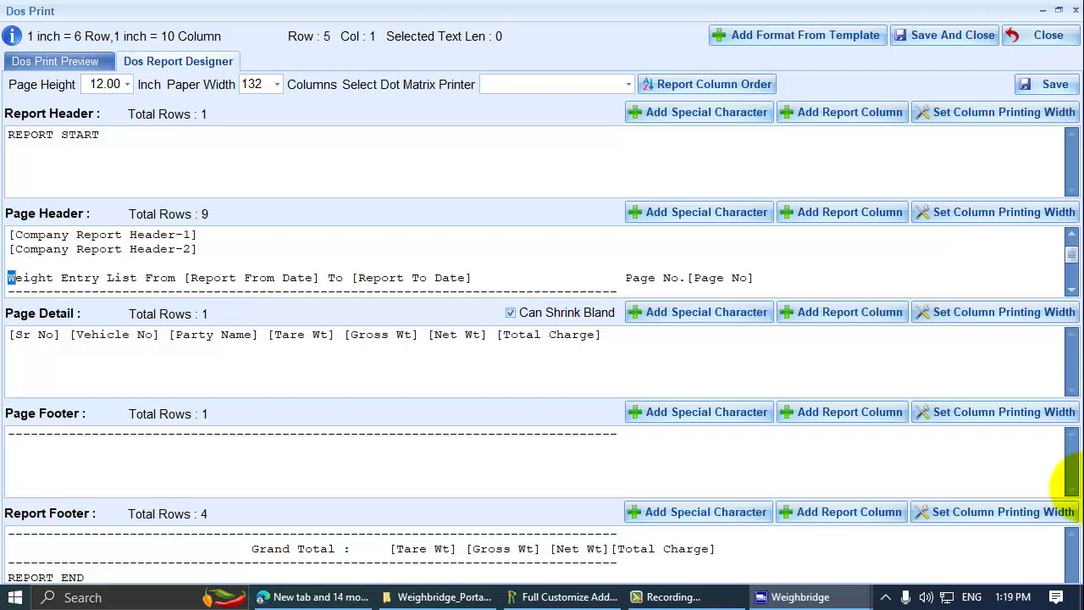
key("shift+Right")
key("shift+Right")
key("shift+Right")
key("shift+Right")
key("shift+Right")
key("shift+Right")
key("shift+Right")
key("shift+Right")
key("shift+Right")
key("shift+Right")
key("shift+Right")
key("shift+Right")
key("shift+Right")
key("shift+Right")
key("shift+Right")
key("shift+Right")
key("shift+Right")
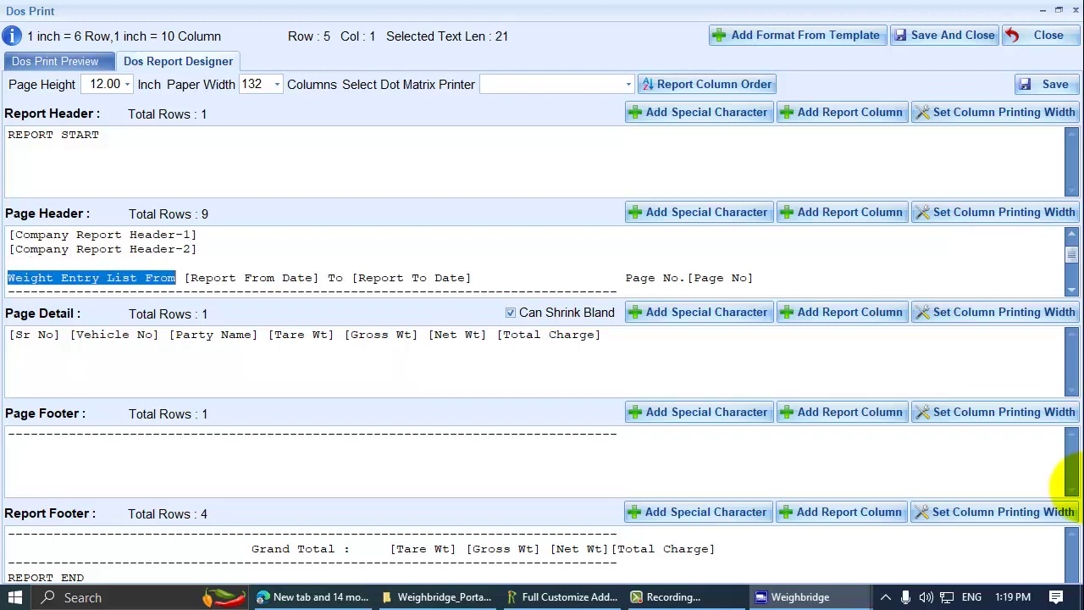
key("Right")
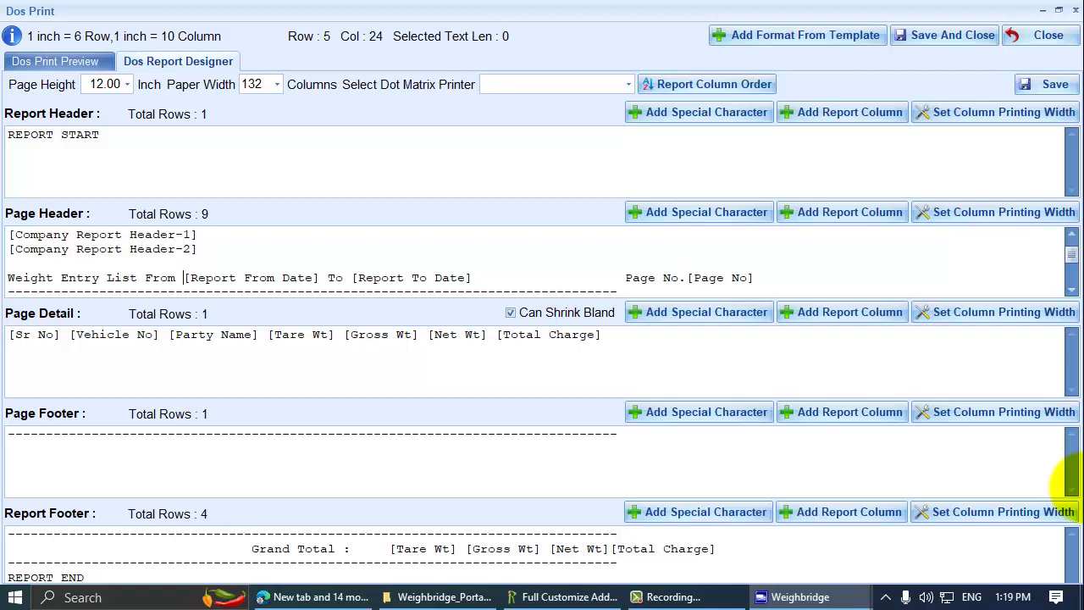
Highlight the [Report From Date] and [Report To Date] placeholders in the Page Header's title line
key("shift+Right")
key("shift+Right")
key("shift+Right")
key("shift+Right")
key("shift+Right")
key("shift+Right")
key("shift+Right")
key("shift+Right")
key("shift+Right")
key("shift+Right")
key("shift+Right")
key("shift+Right")
key("shift+Right")
key("shift+Right")
key("shift+Right")
key("shift+Right")
key("shift+Right")
key("shift+Right")
key("shift+Right")
key("shift+Right")
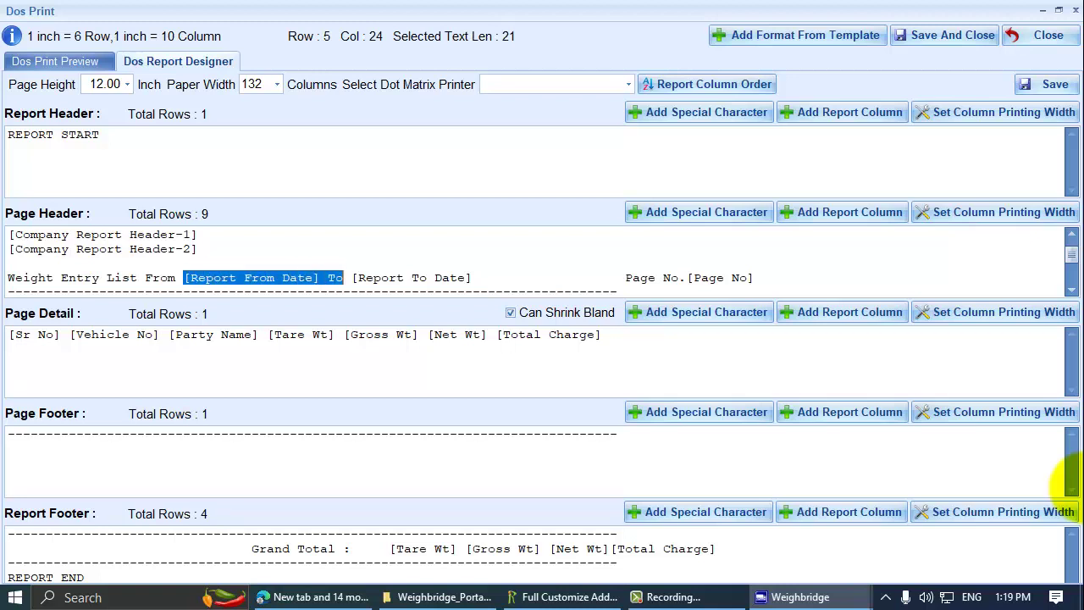
key("Left")
key("shift+Right")
key("shift+Right")
key("shift+Right")
key("shift+Right")
key("shift+Right")
key("shift+Right")
key("shift+Right")
key("shift+Right")
key("shift+Right")
key("shift+Right")
key("shift+Right")
key("shift+Right")
key("shift+Right")
key("shift+Right")
key("shift+Right")
key("shift+Right")
key("shift+Right")
key("shift+Right")
key("shift+Right")
key("shift+Right")
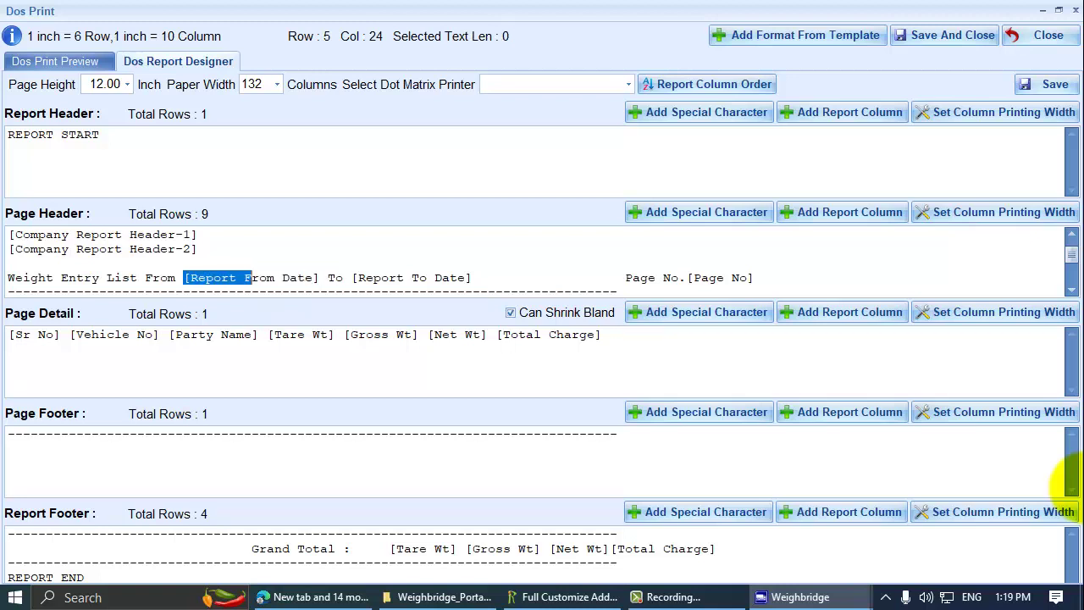
key("Left")
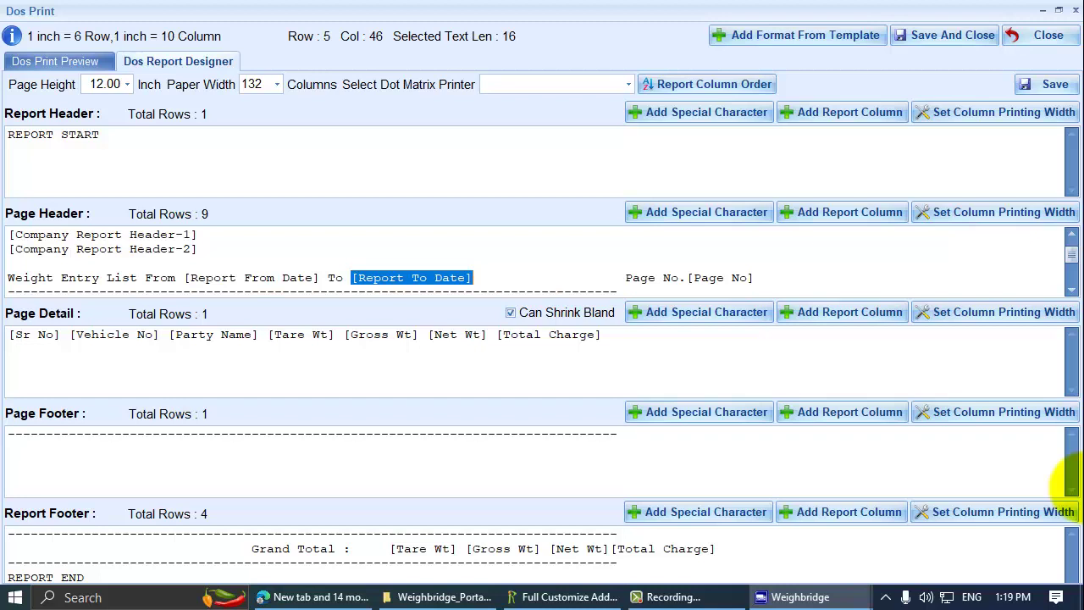
Highlight the [Party Name] and [Tare Wt] placeholders in the Page Detail row
left_click(61, 335)
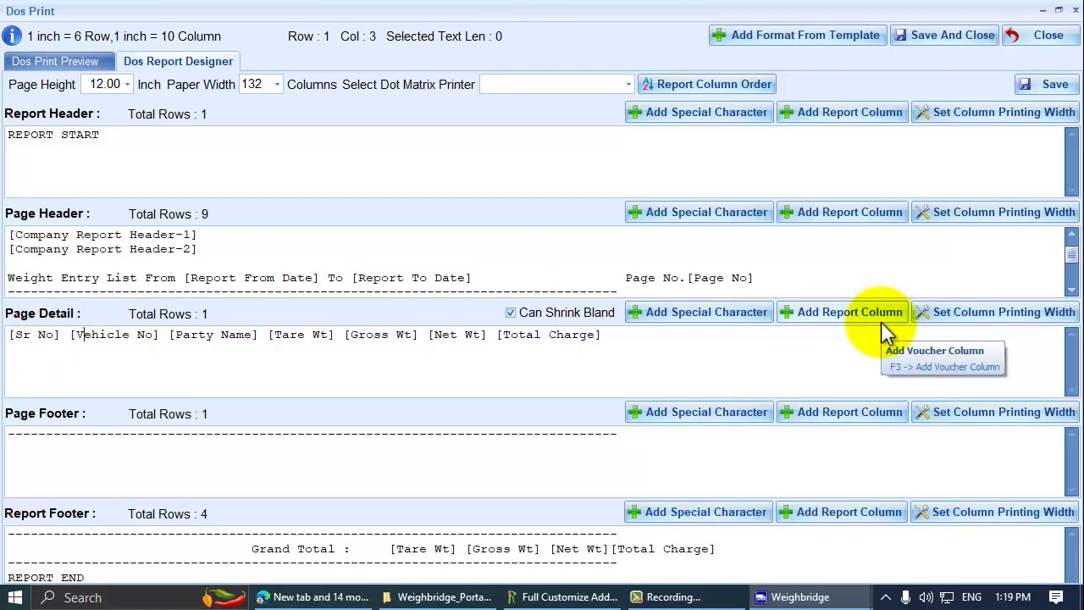
left_click(195, 337)
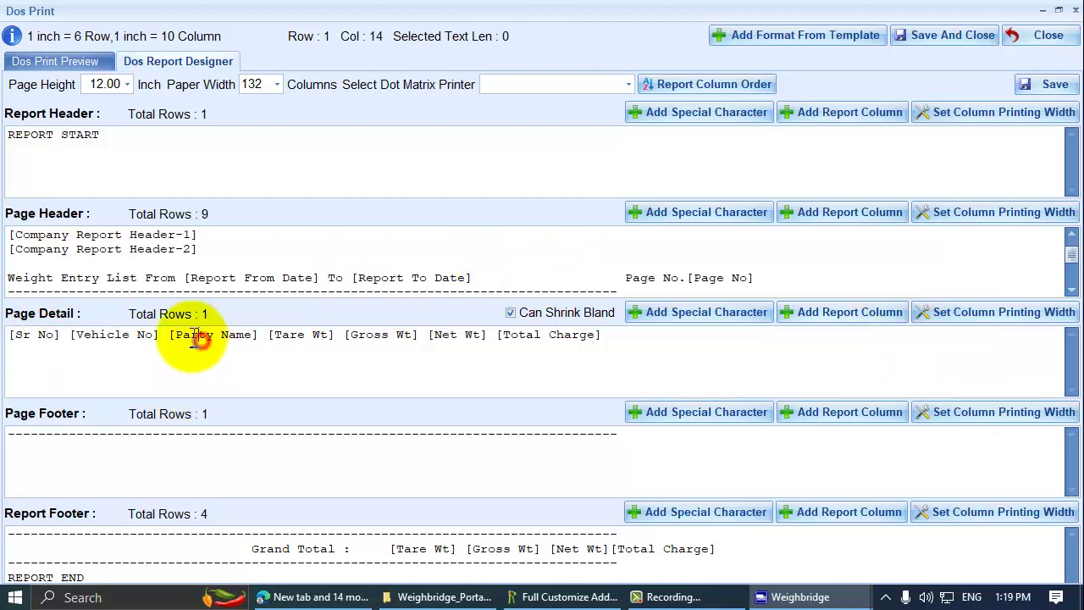
left_click_drag(260, 335, 186, 337)
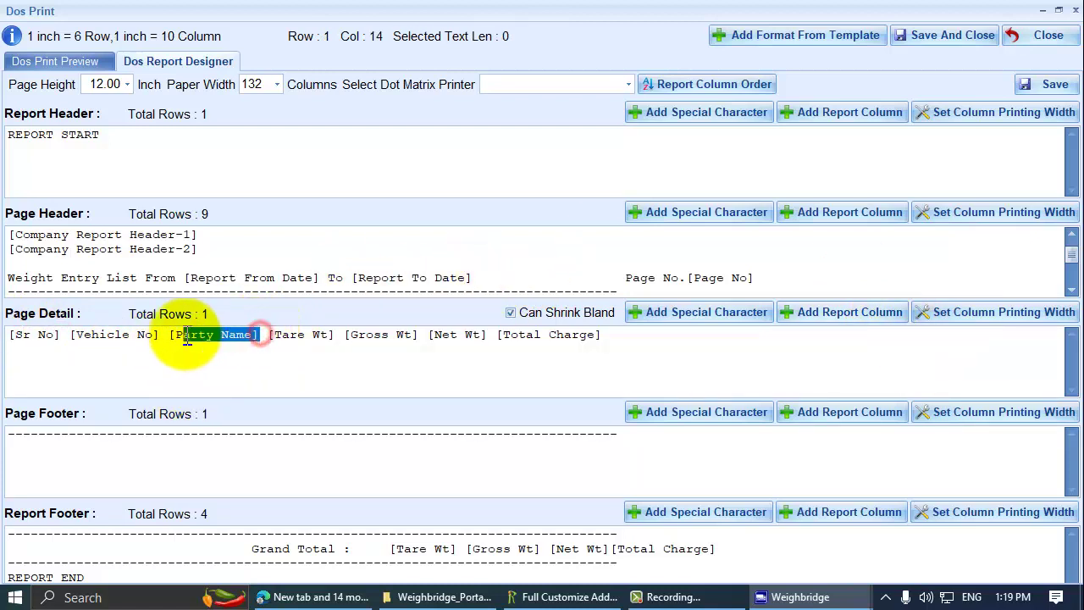
left_click_drag(270, 337, 312, 335)
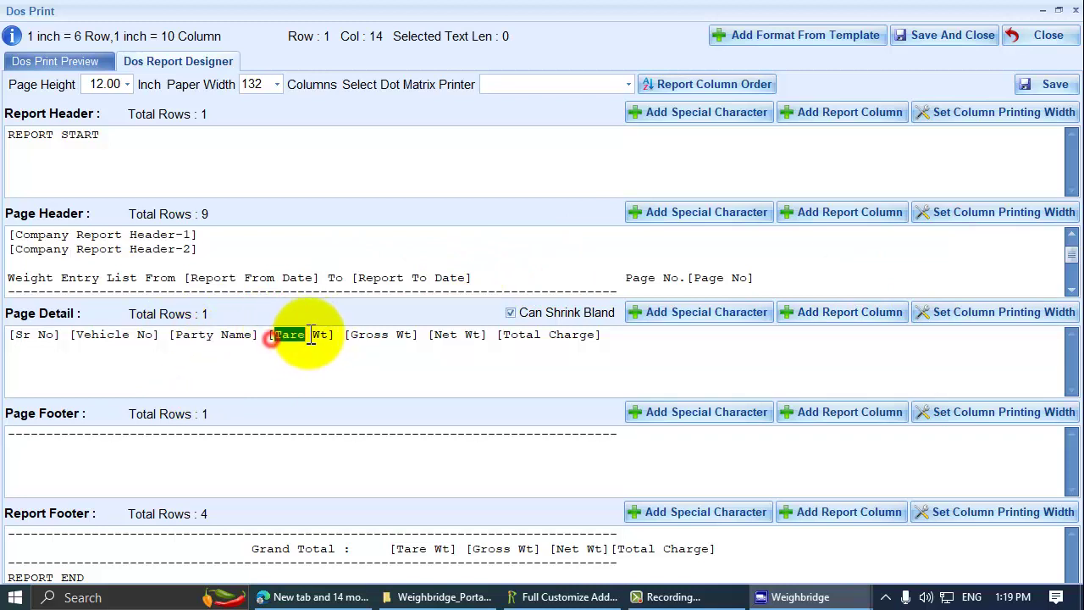
Add the Party Name(With Cash Party) report column at the end of the Page Detail row, after [Total Charge]
left_click(672, 345)
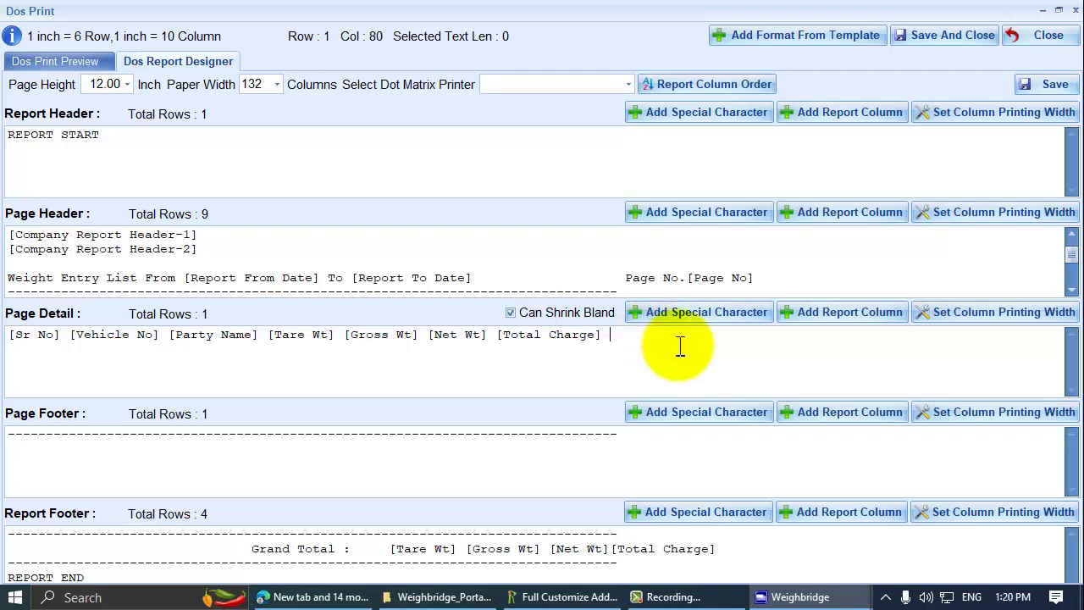
left_click(849, 311)
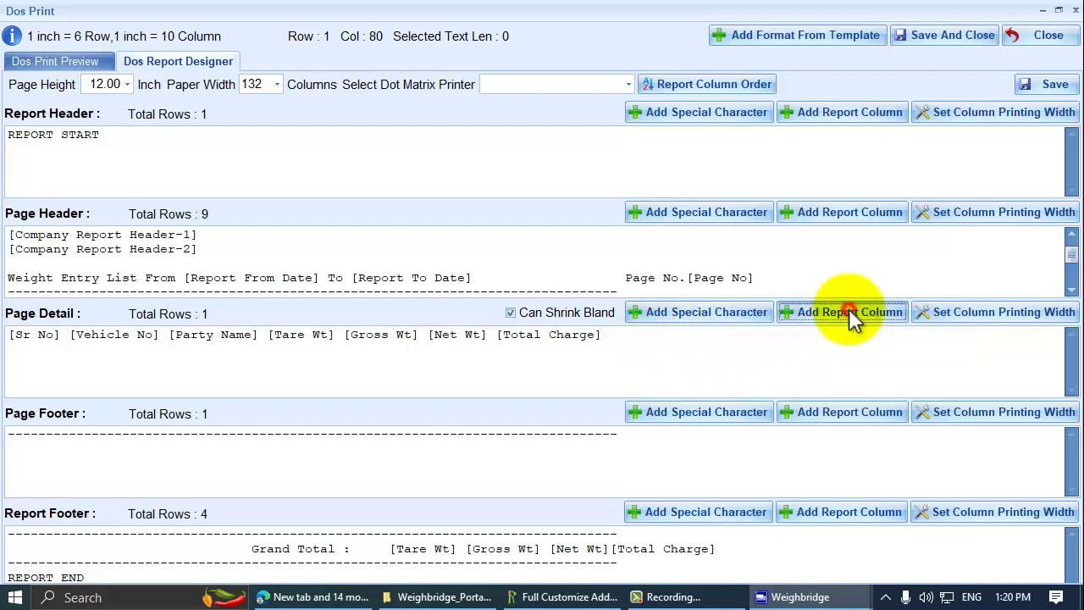
scroll(484, 387, "down", 3)
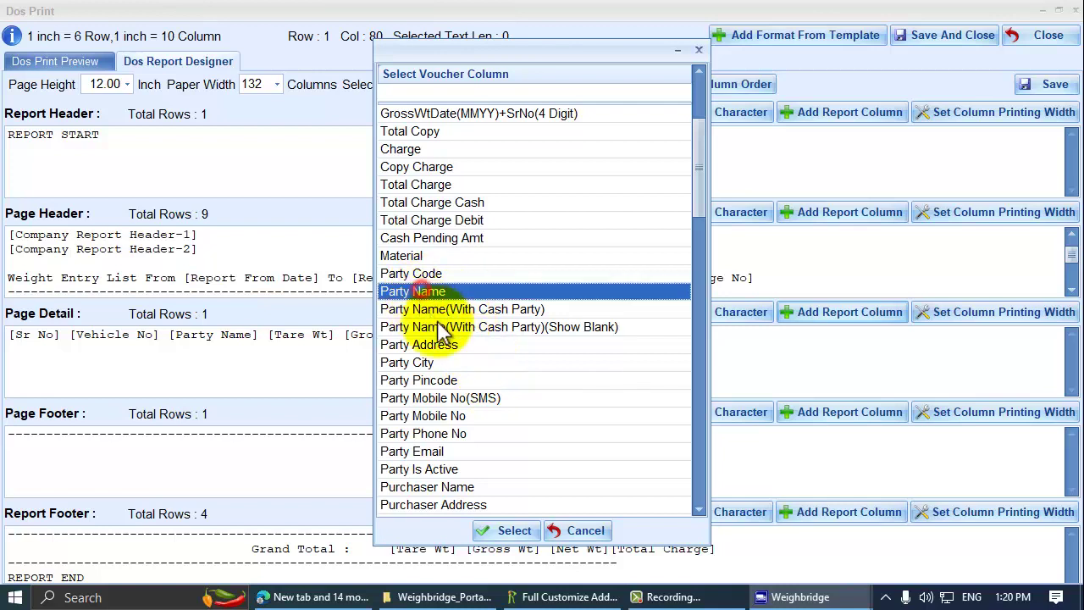
left_click(477, 310)
double_click(478, 310)
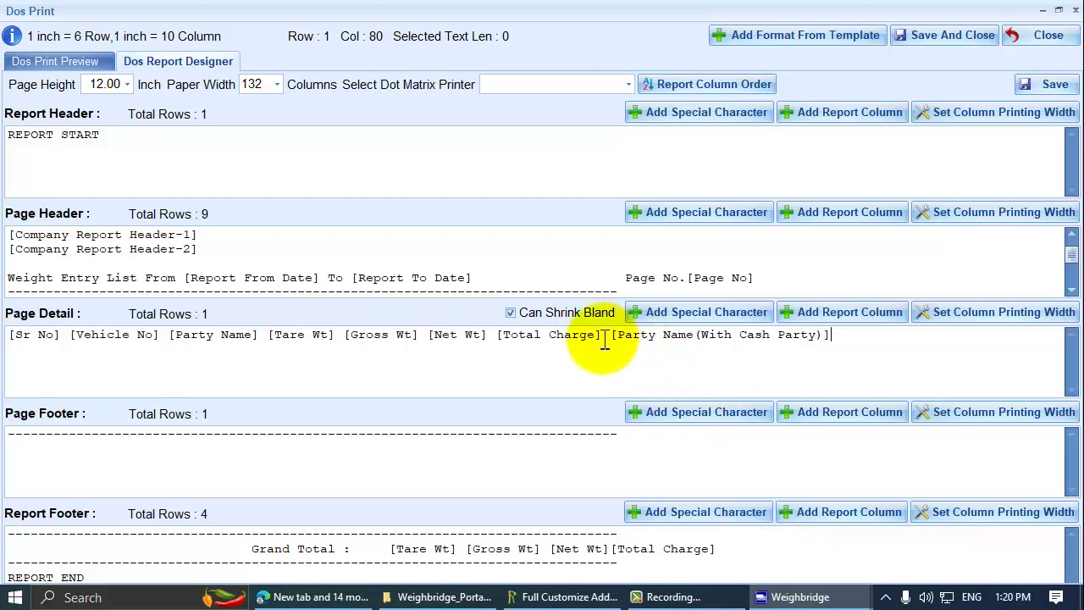
Highlight the [Party Name(With Cash Party)] placeholder in the Page Detail row and examine the space it takes
left_click_drag(603, 337, 858, 356)
left_click(773, 356)
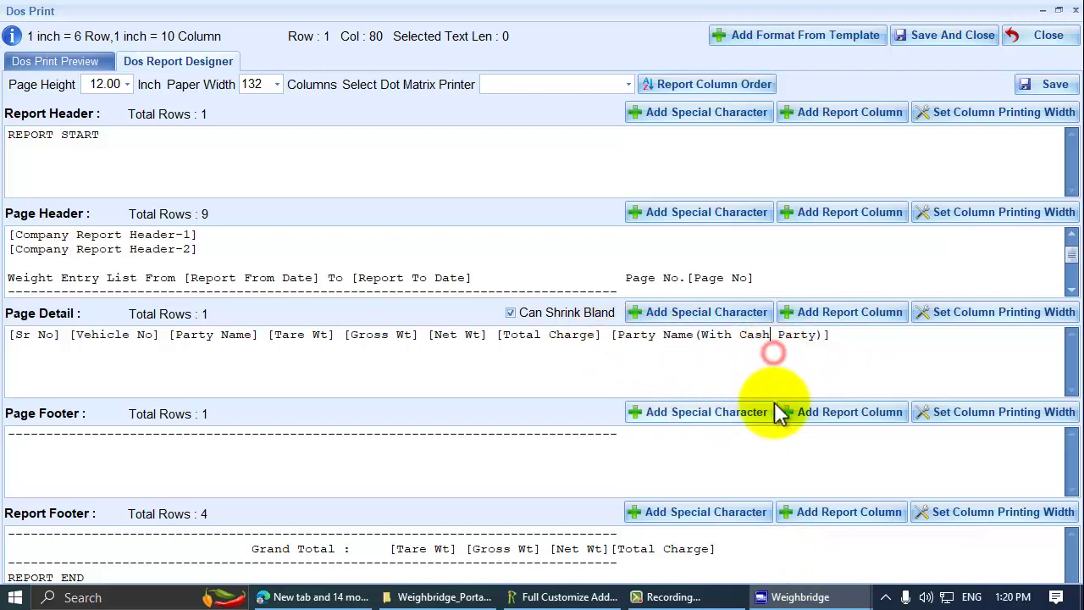
left_click_drag(608, 337, 866, 358)
left_click(794, 355)
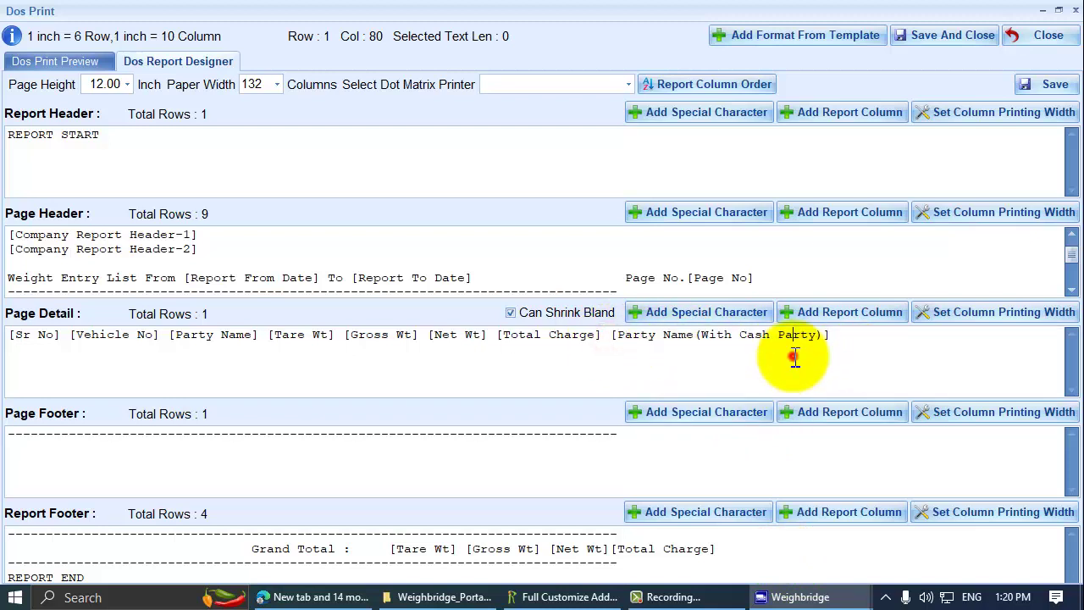
left_click_drag(615, 339, 863, 339)
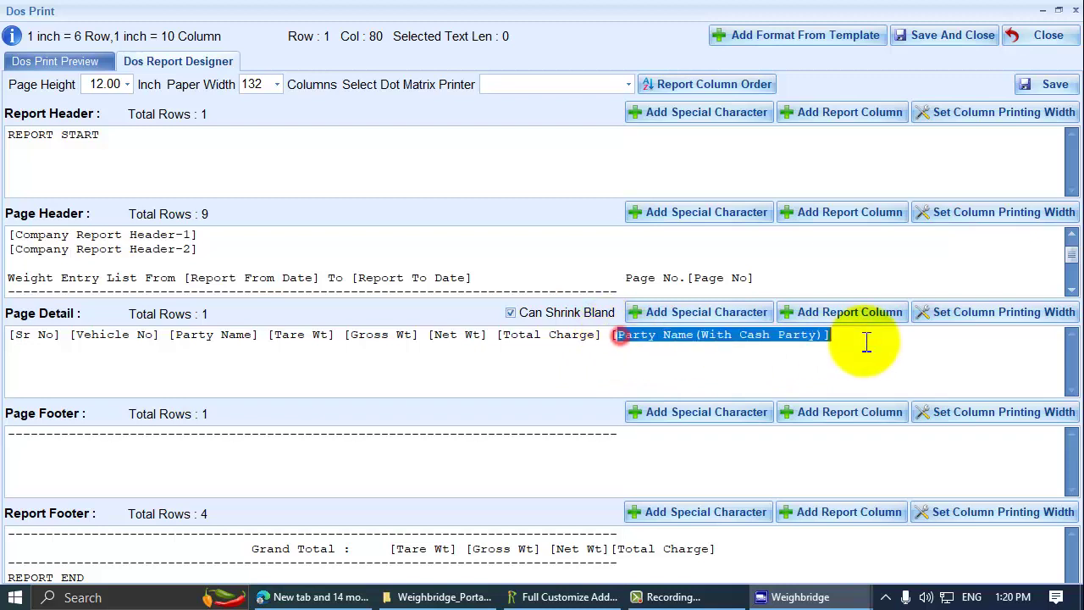
left_click(822, 368)
double_click(620, 342)
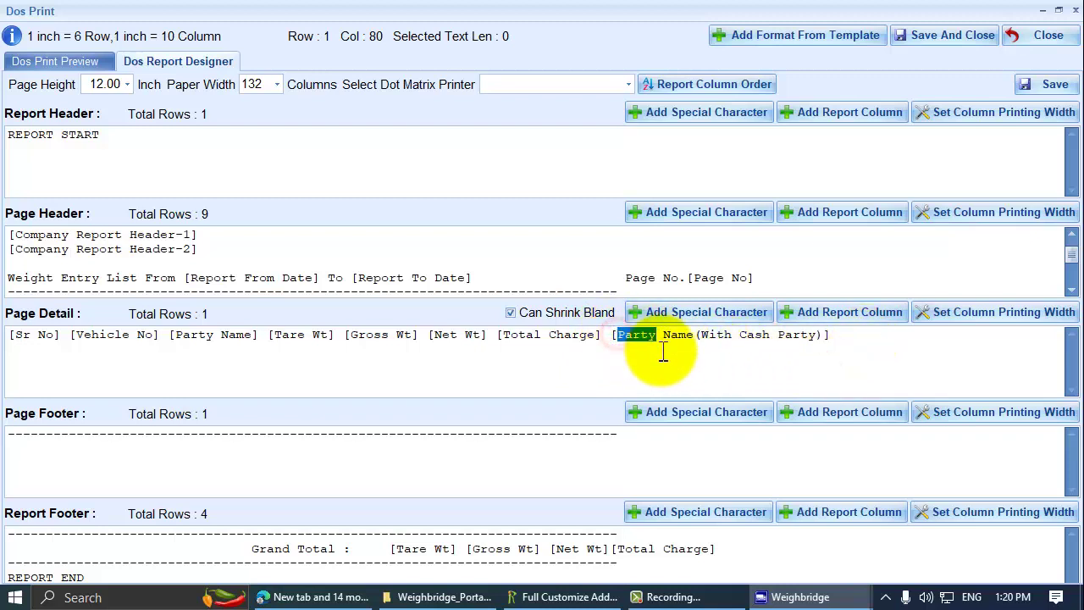
left_click(655, 362)
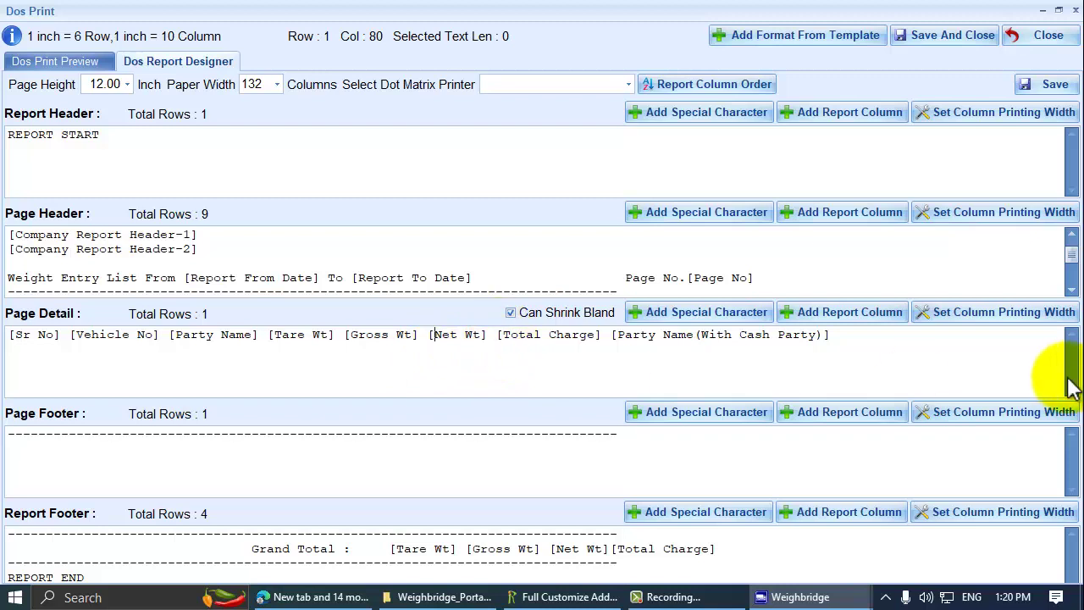
left_click(882, 358)
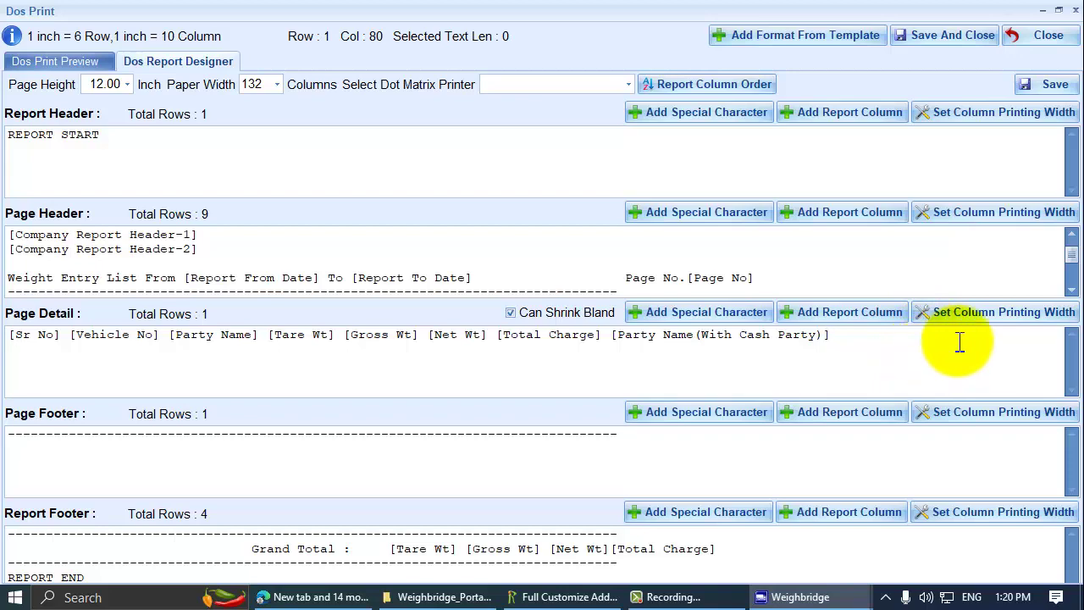
Open the Page Detail column printing settings and choose Left alignment for [Party Name(With Cash Party)]
left_click(992, 312)
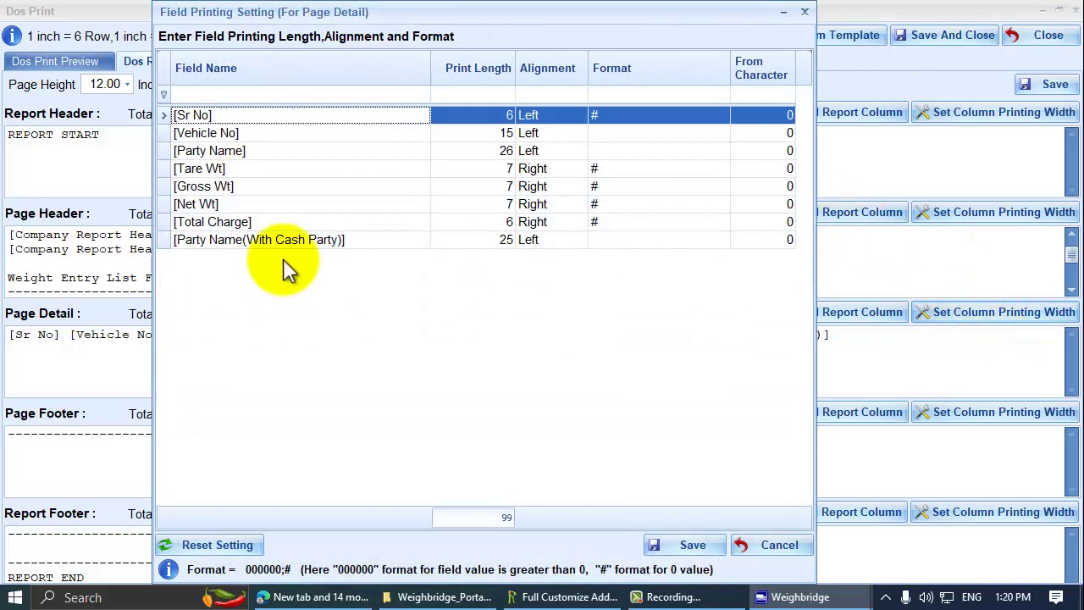
left_click(343, 239)
left_click(472, 238)
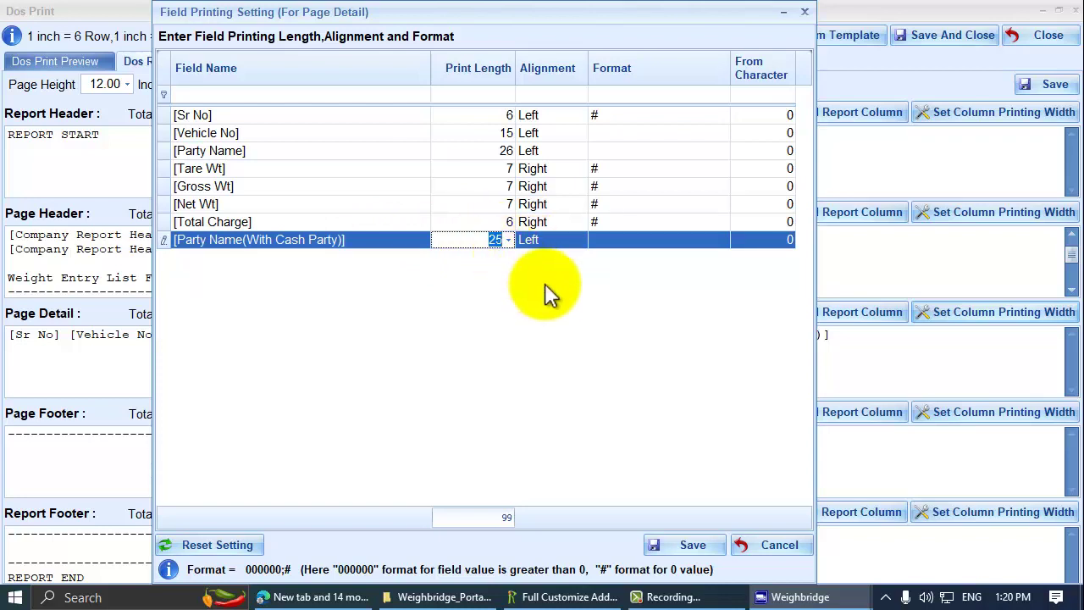
left_click(561, 240)
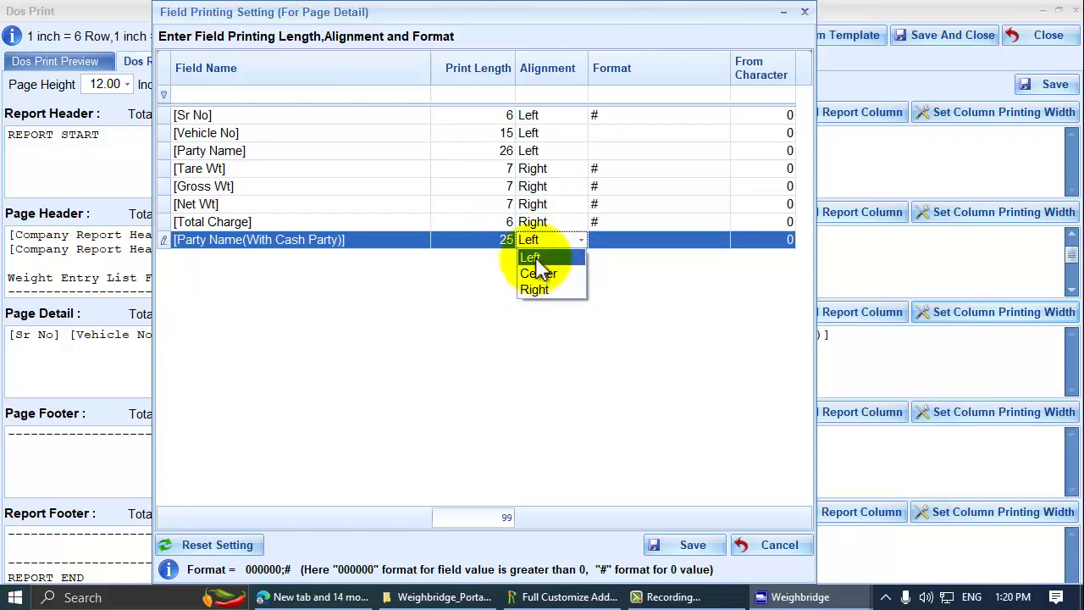
left_click(536, 259)
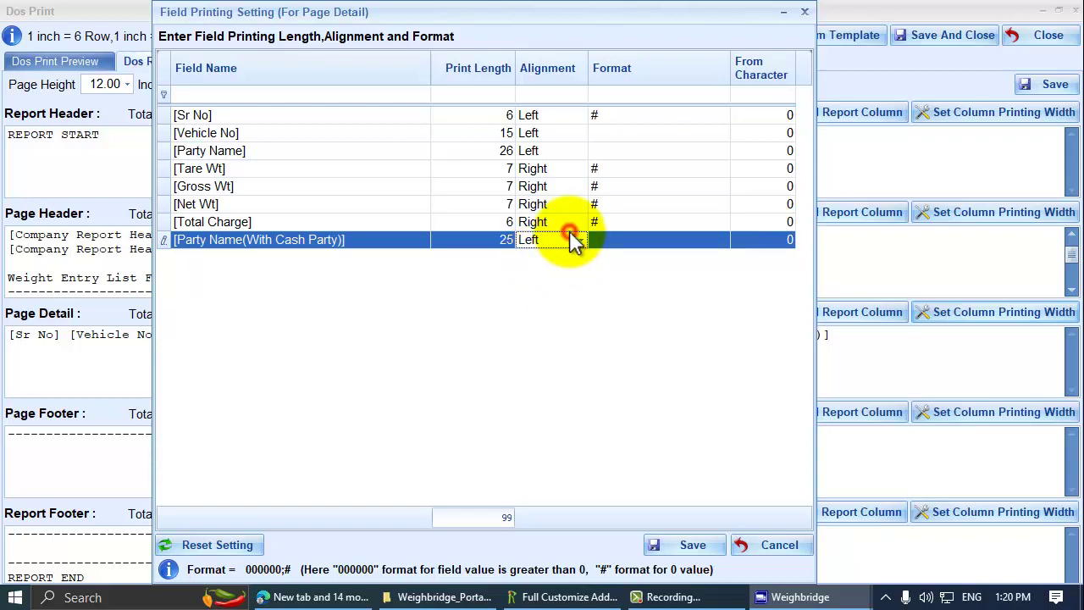
left_click(569, 240)
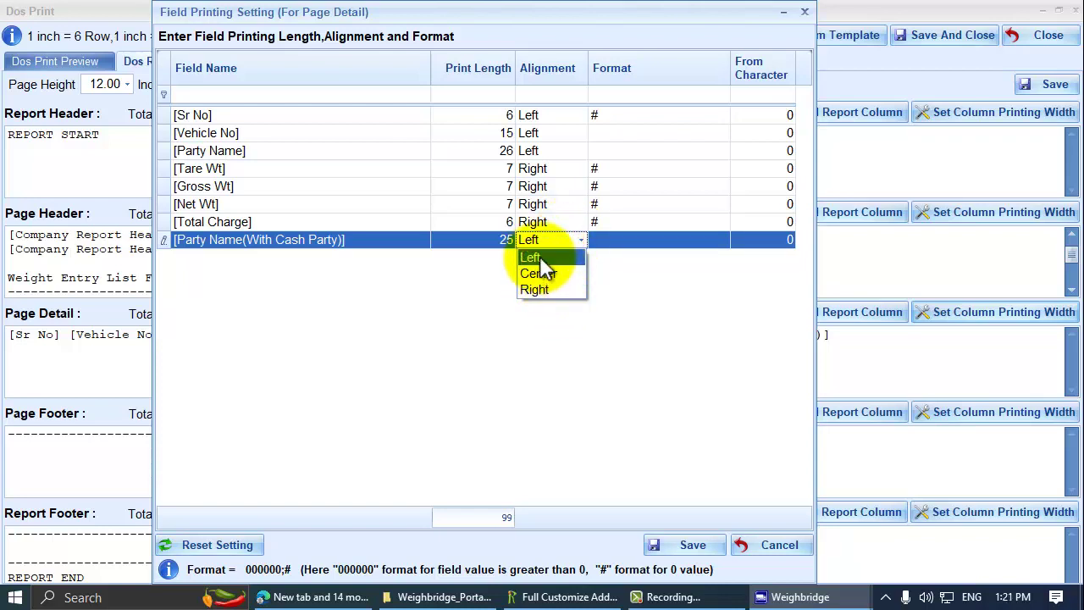
left_click(537, 259)
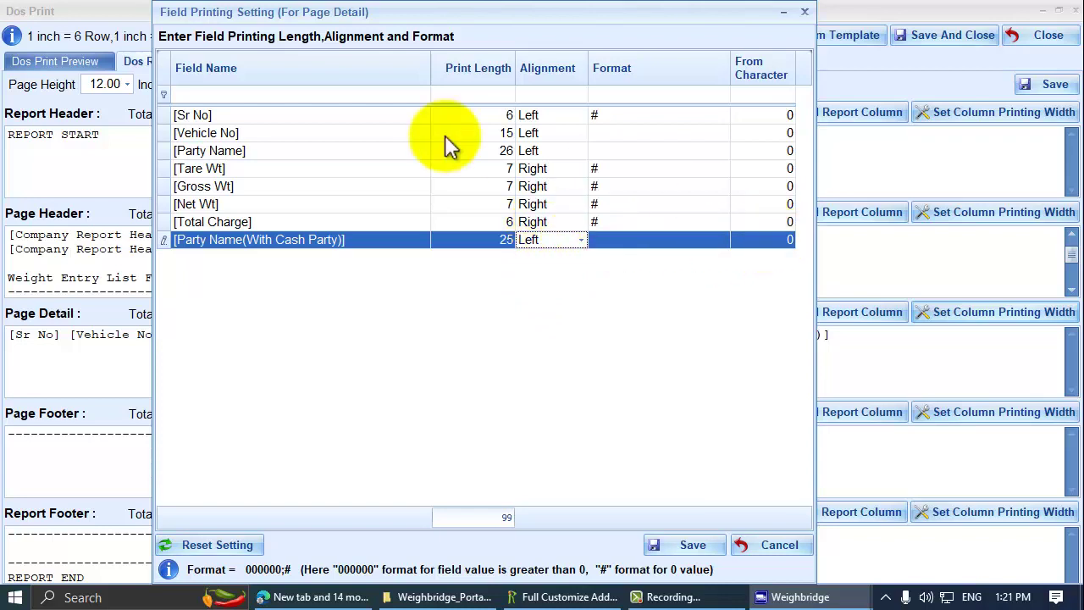
Review the print length and alignment of [Total Charge], and the print lengths of [Net Wt], [Party Name] and [Sr No]
left_click(478, 221)
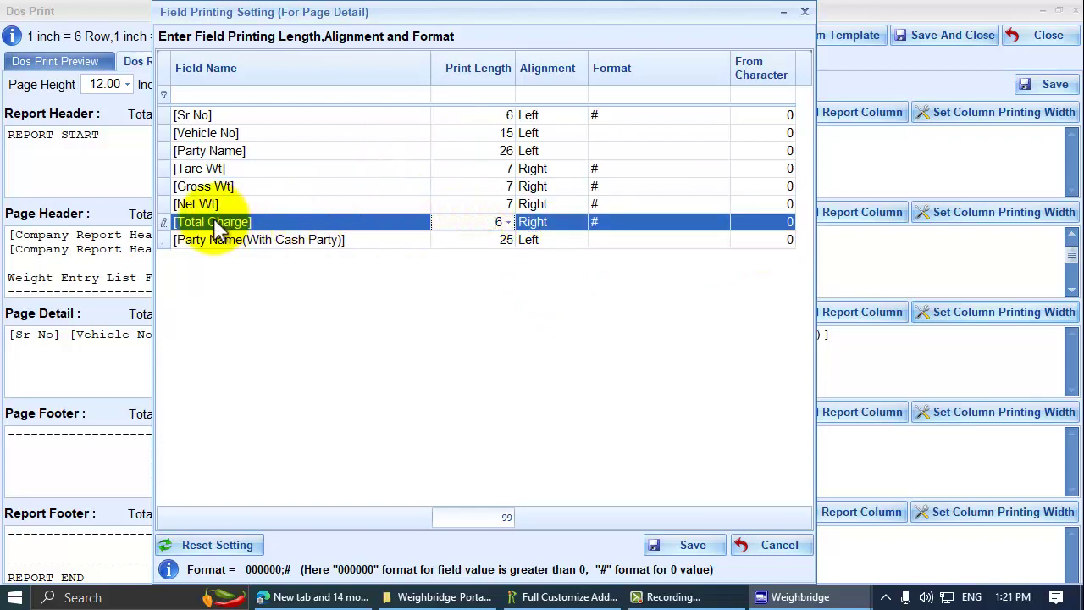
left_click(529, 224)
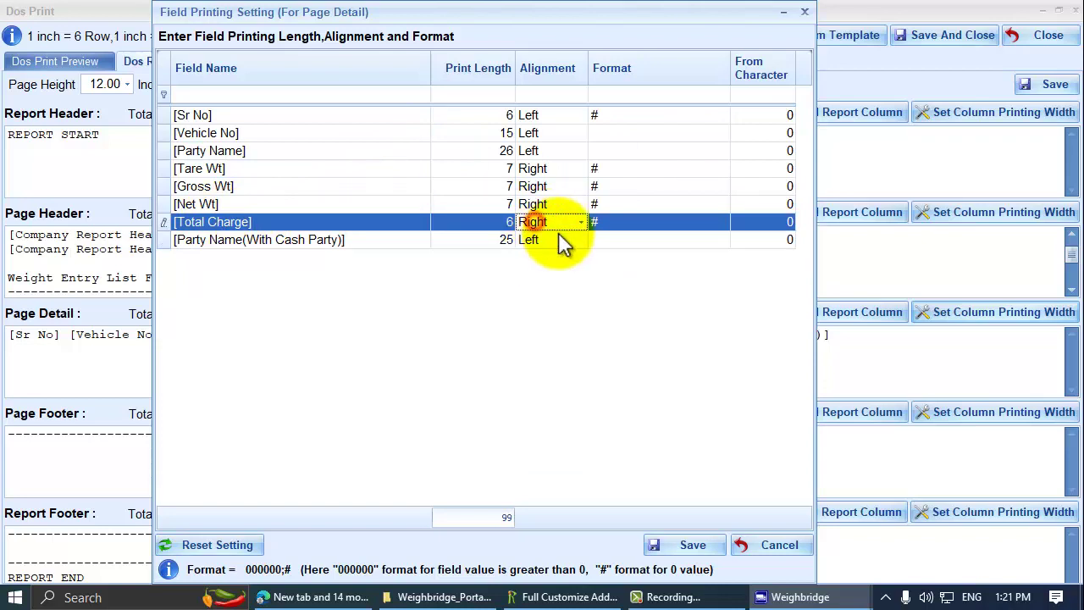
left_click(475, 225)
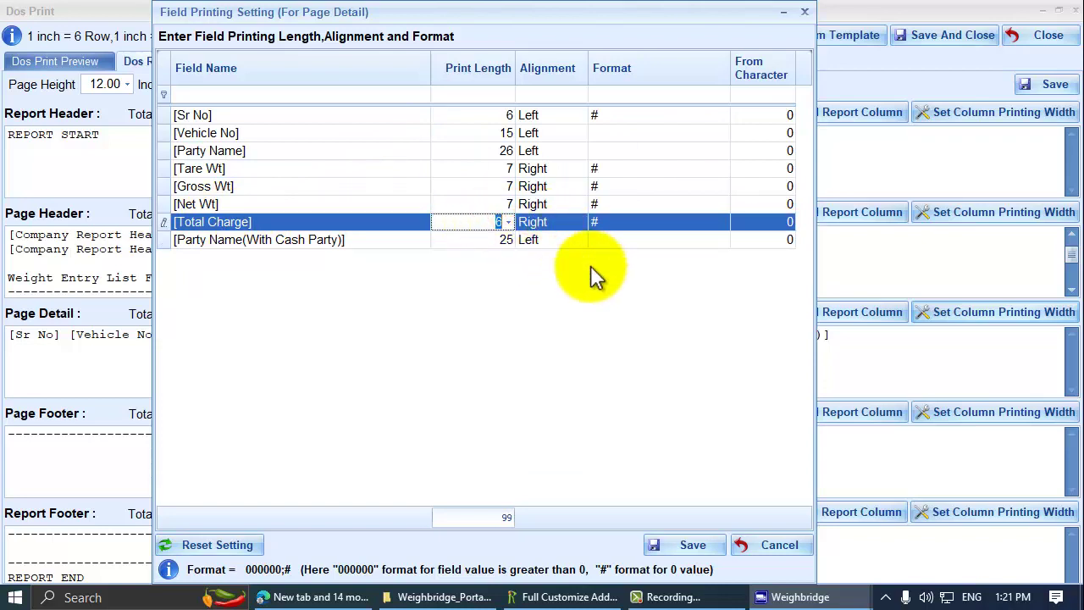
left_click(482, 201)
left_click(486, 151)
left_click(494, 115)
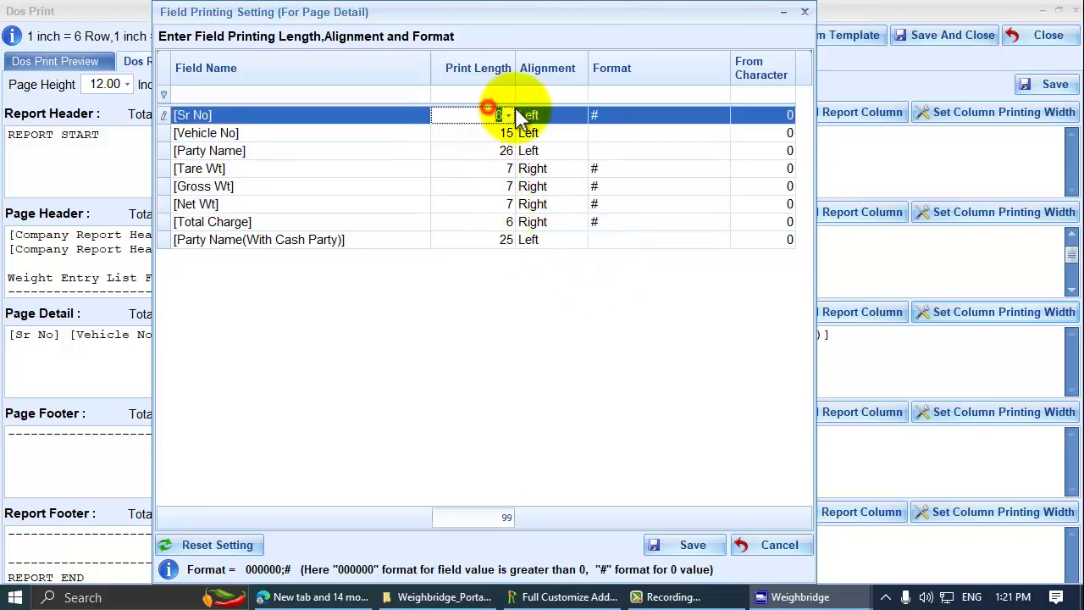
Look through the number formats available for the [Total Charge] field without changing its format
left_click(598, 241)
left_click(615, 221)
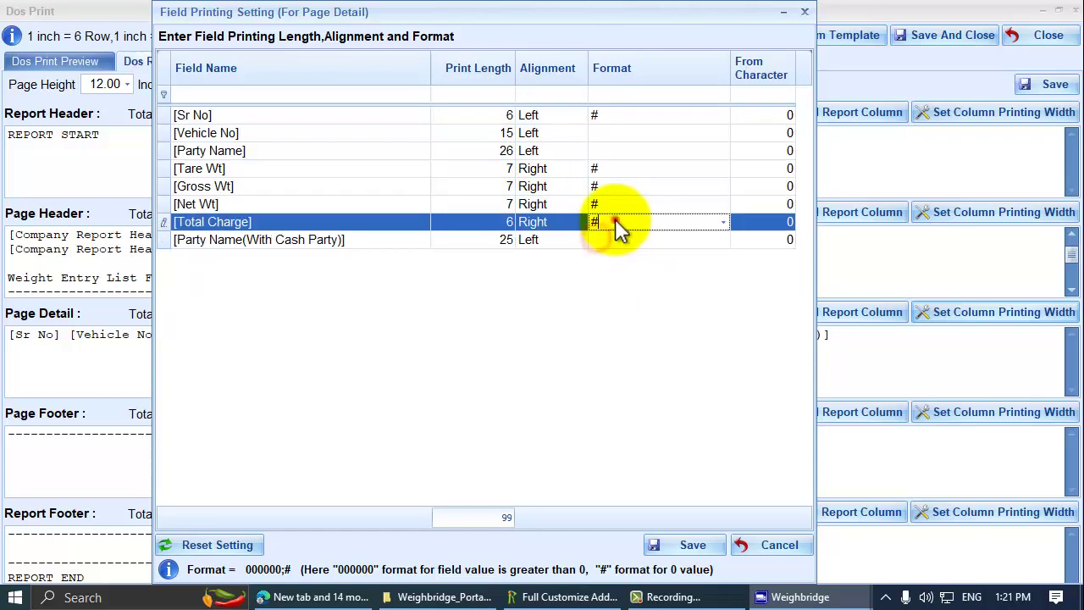
left_click(723, 222)
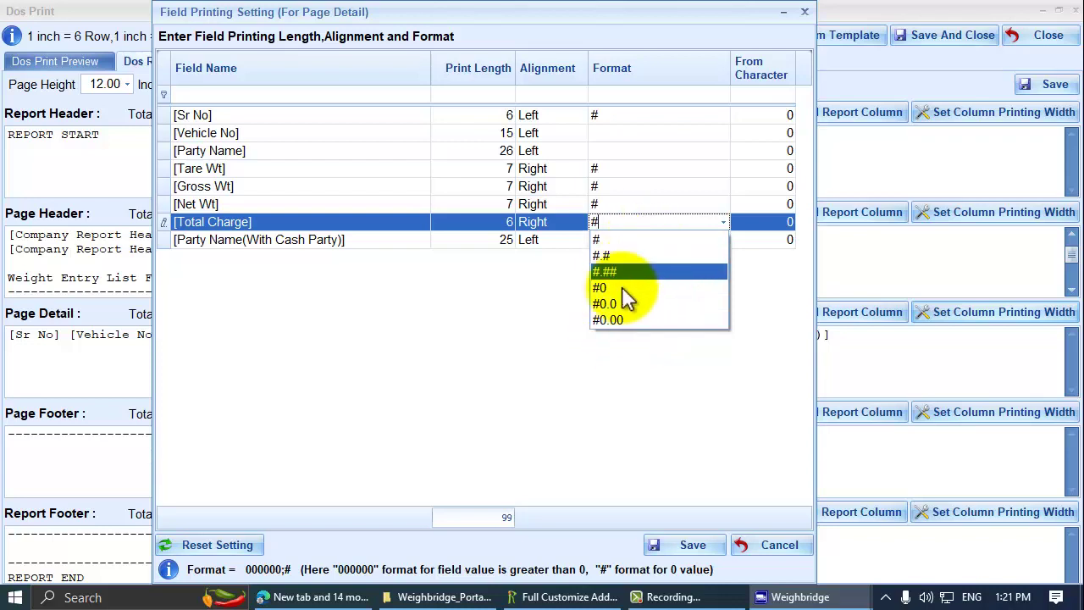
left_click(615, 221)
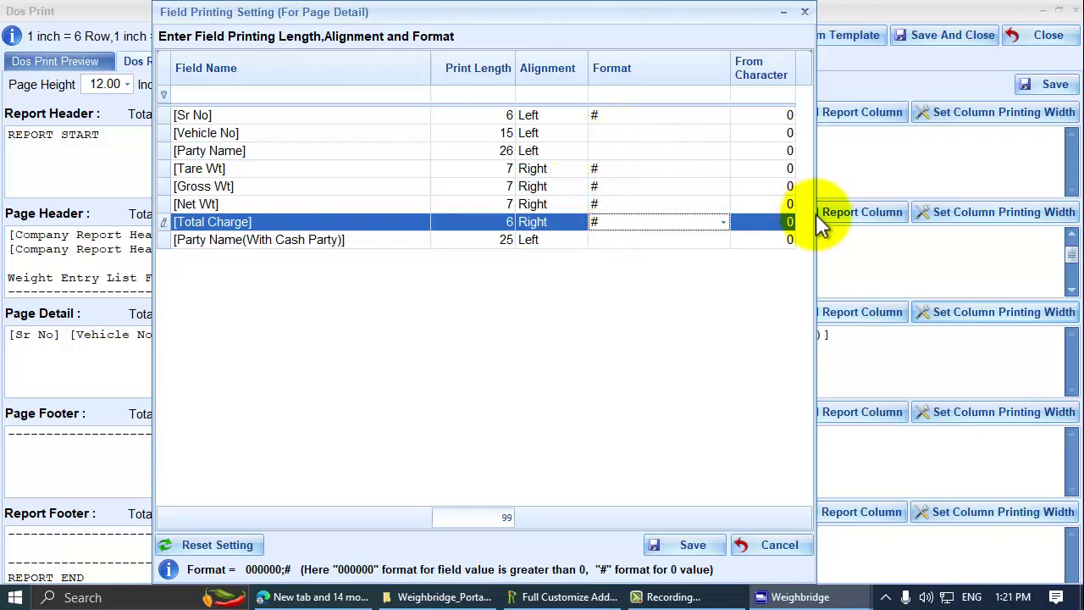
Check the starting character, print length and alignment of the [Party Name(With Cash Party)] field
left_click(767, 239)
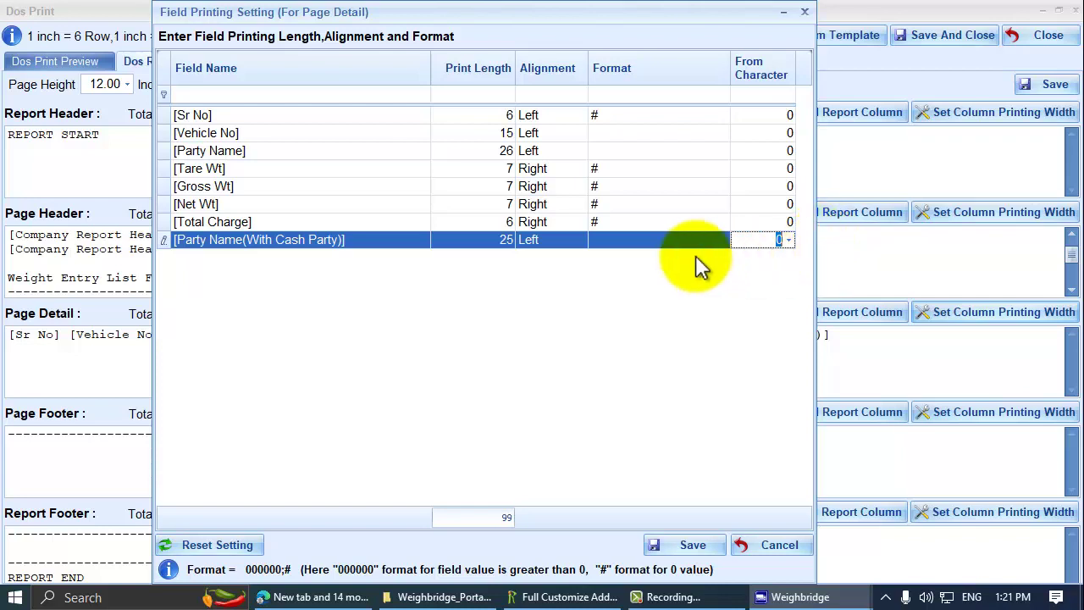
left_click(763, 239)
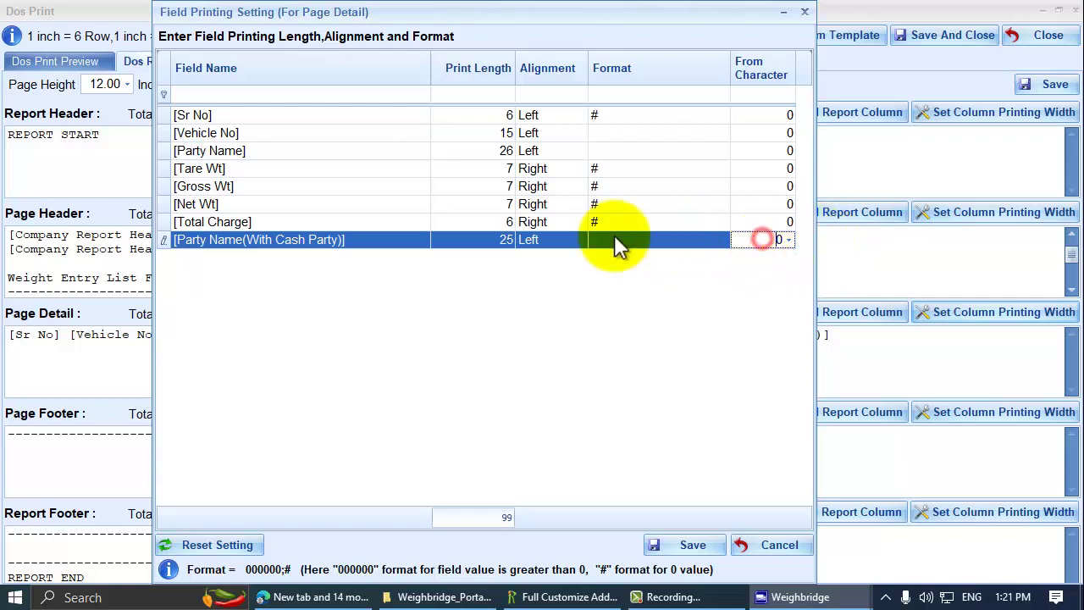
left_click(471, 240)
double_click(472, 240)
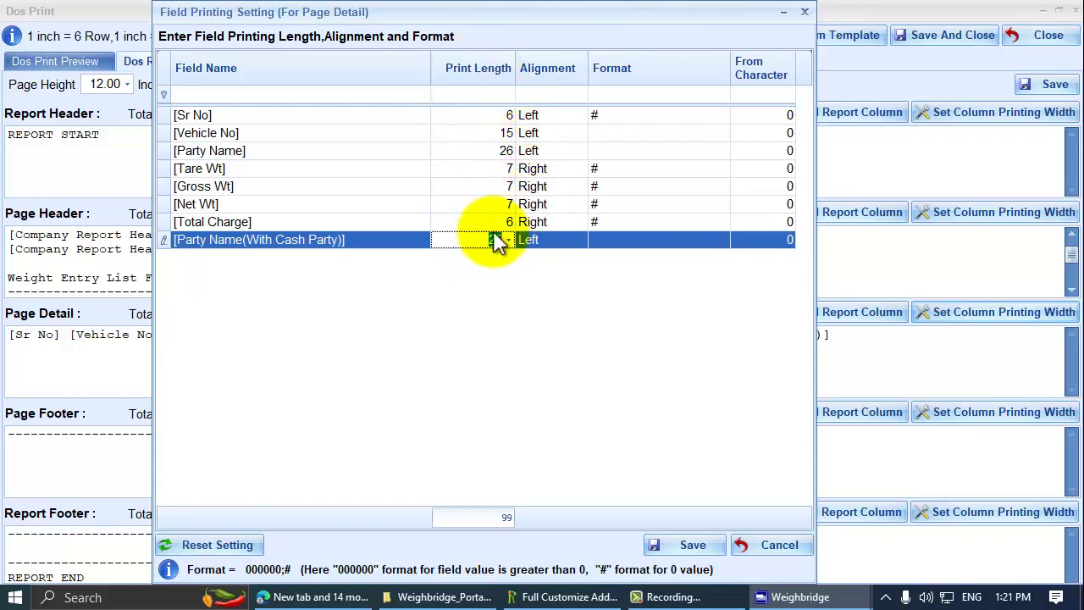
left_click(552, 238)
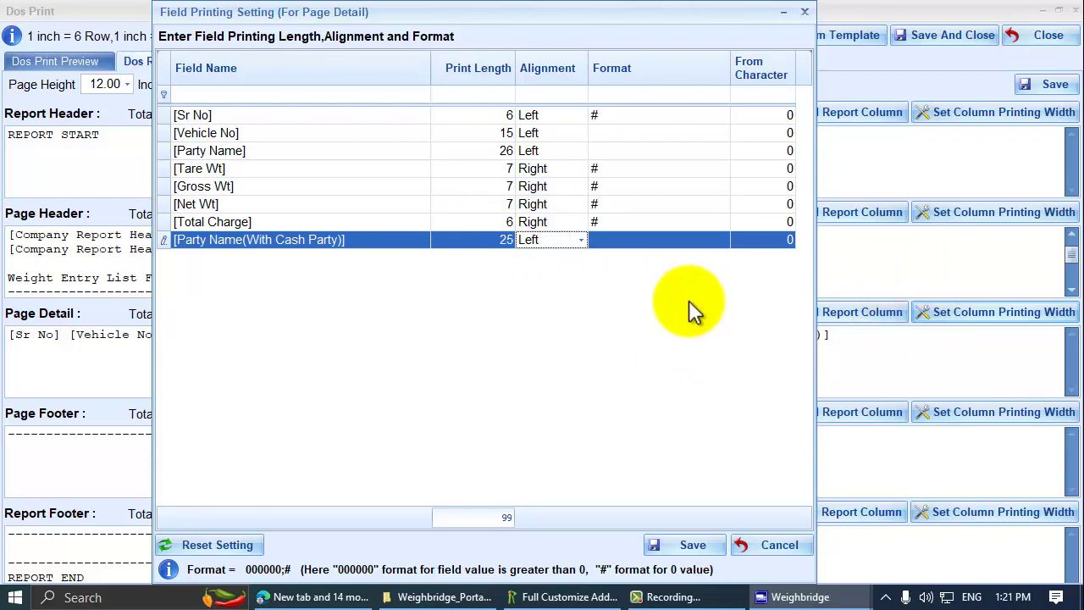
Set From Character to 26 for [Party Name(With Cash Party)] and recheck its print length and alignment
left_click(766, 242)
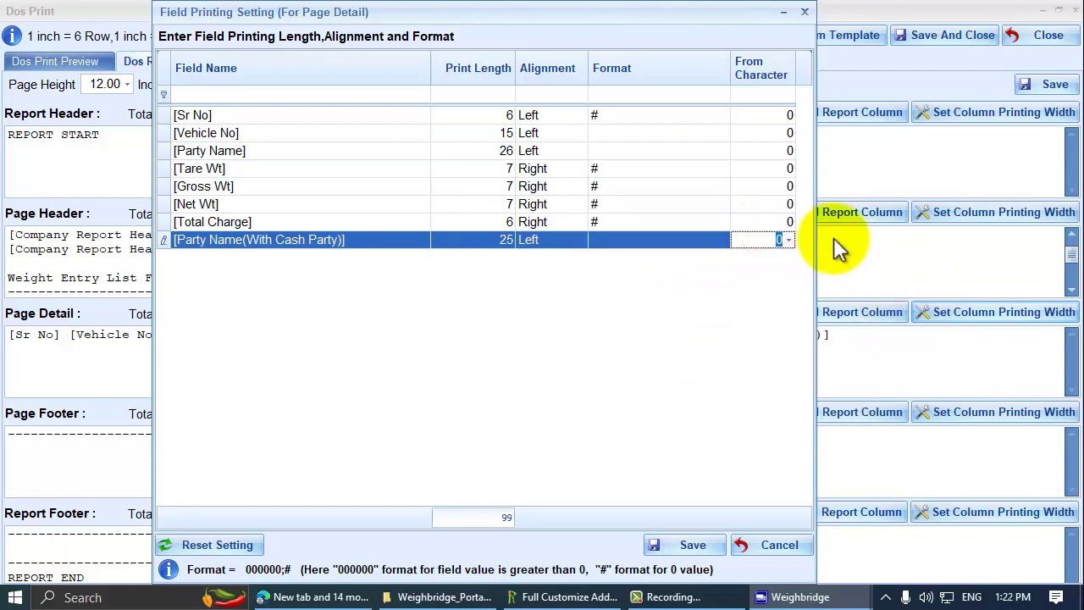
type("26")
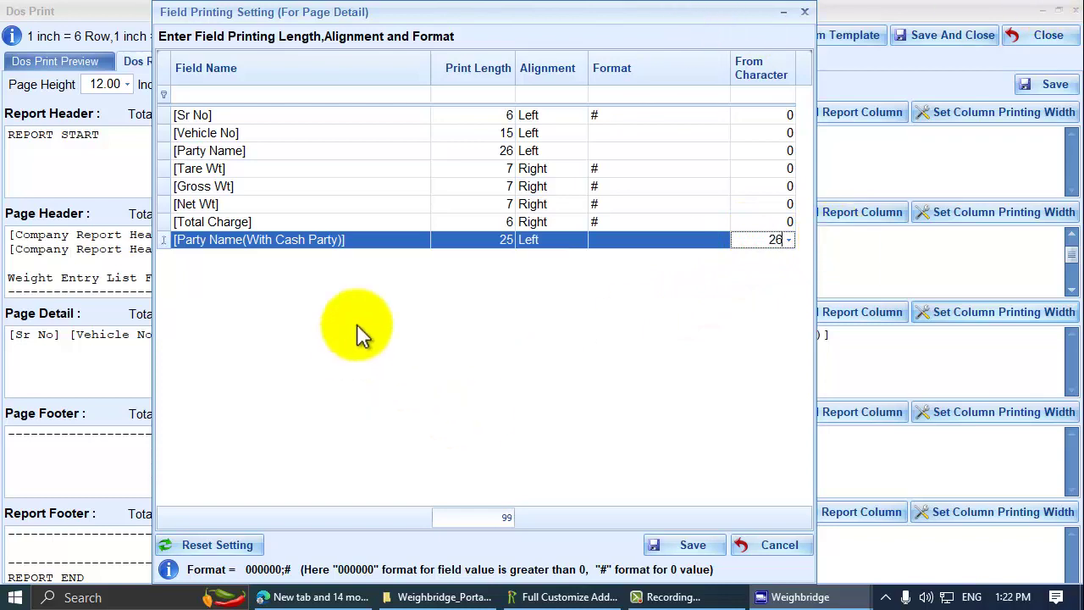
left_click(470, 241)
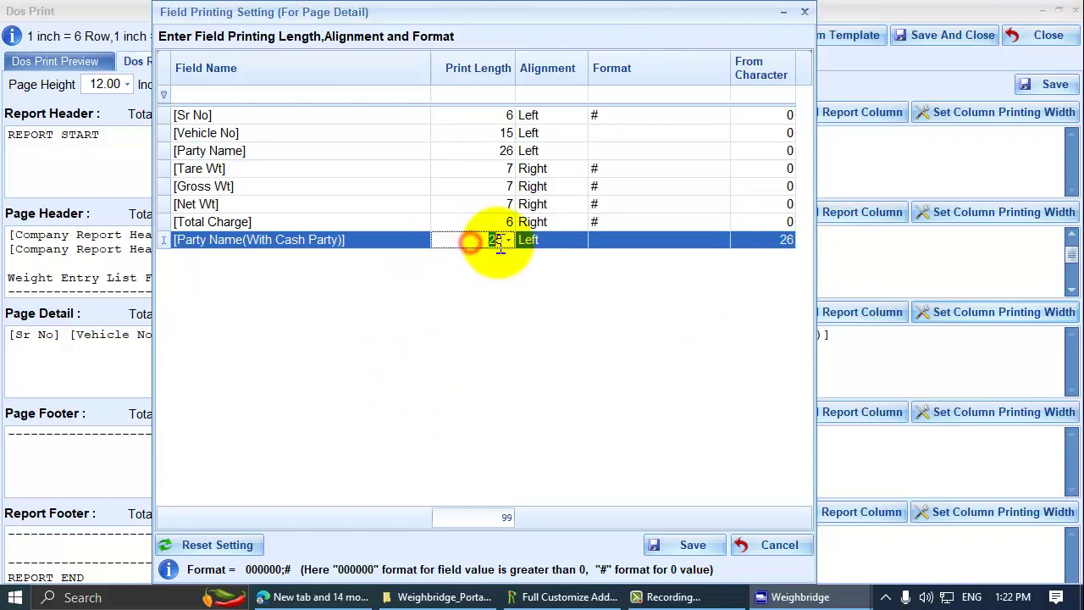
left_click(551, 239)
left_click(562, 237)
left_click(751, 240)
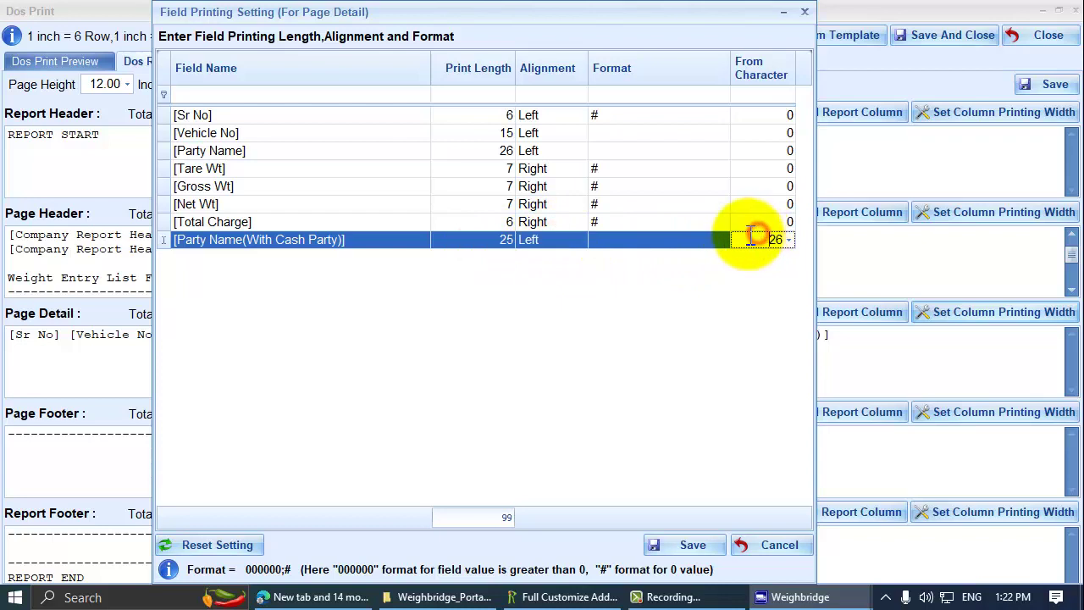
Set From Character to 0 for [Party Name(With Cash Party)] and save the Page Detail field printing settings
double_click(752, 239)
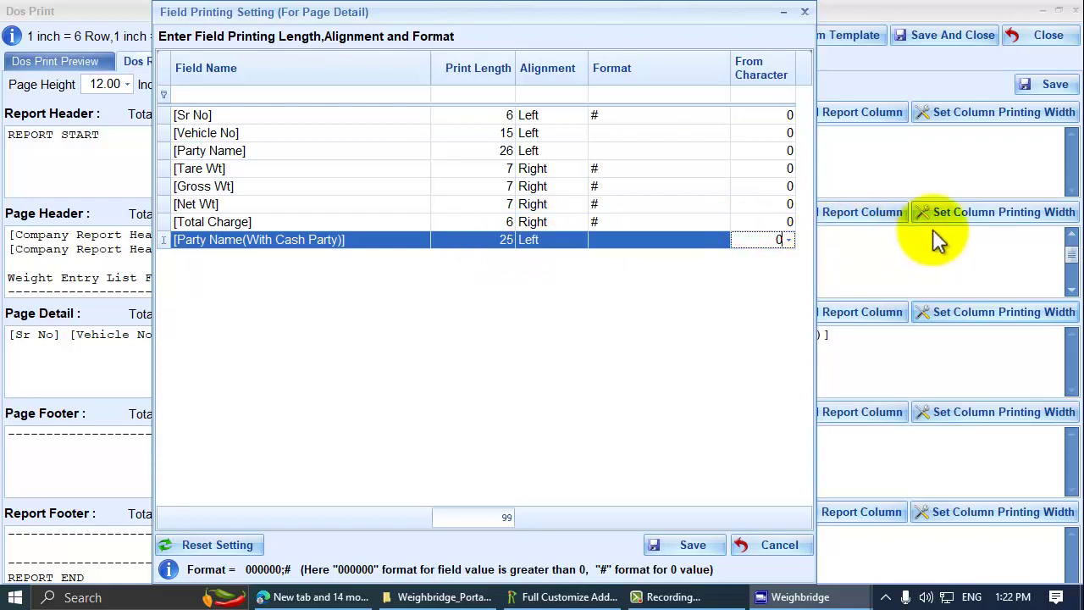
left_click(485, 244)
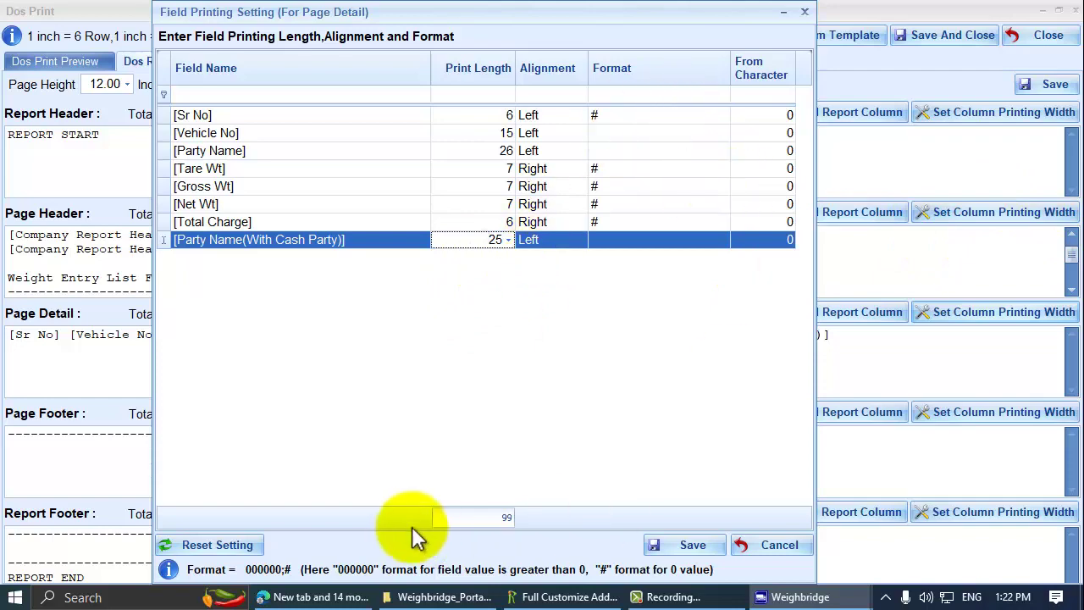
left_click(671, 544)
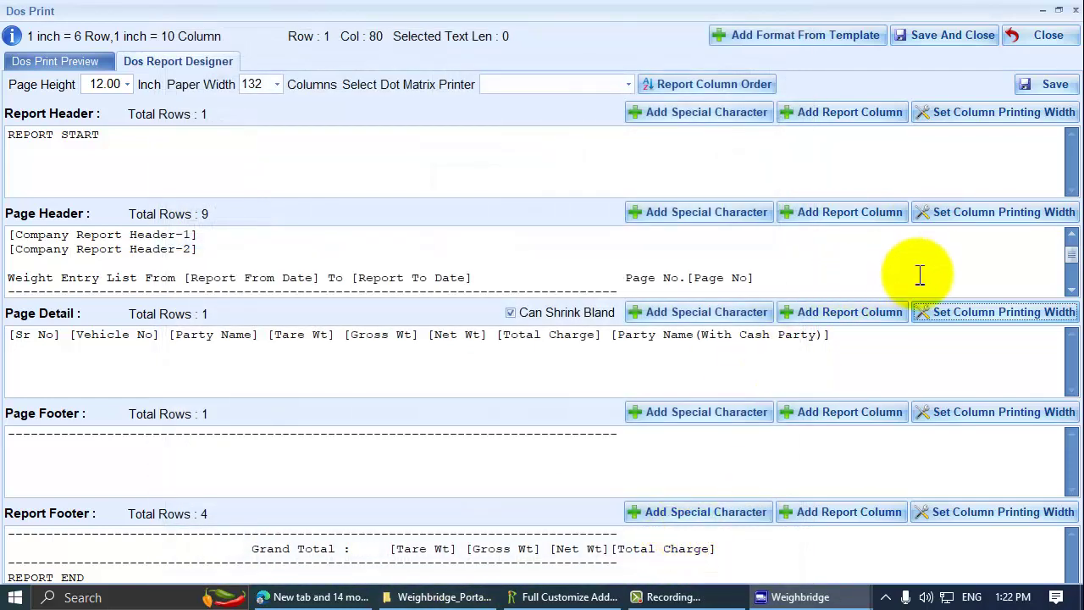
Examine how [Total Charge] and [Party Name(With Cash Party)] are placed in the Page Detail line
left_click_drag(903, 337, 592, 332)
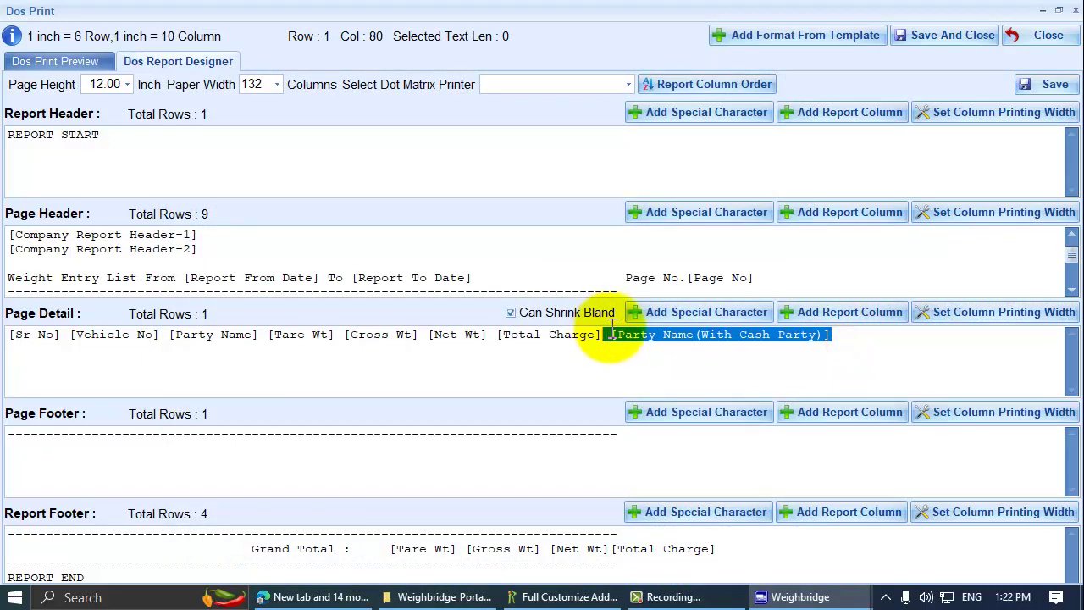
left_click(612, 350)
left_click_drag(496, 337, 603, 336)
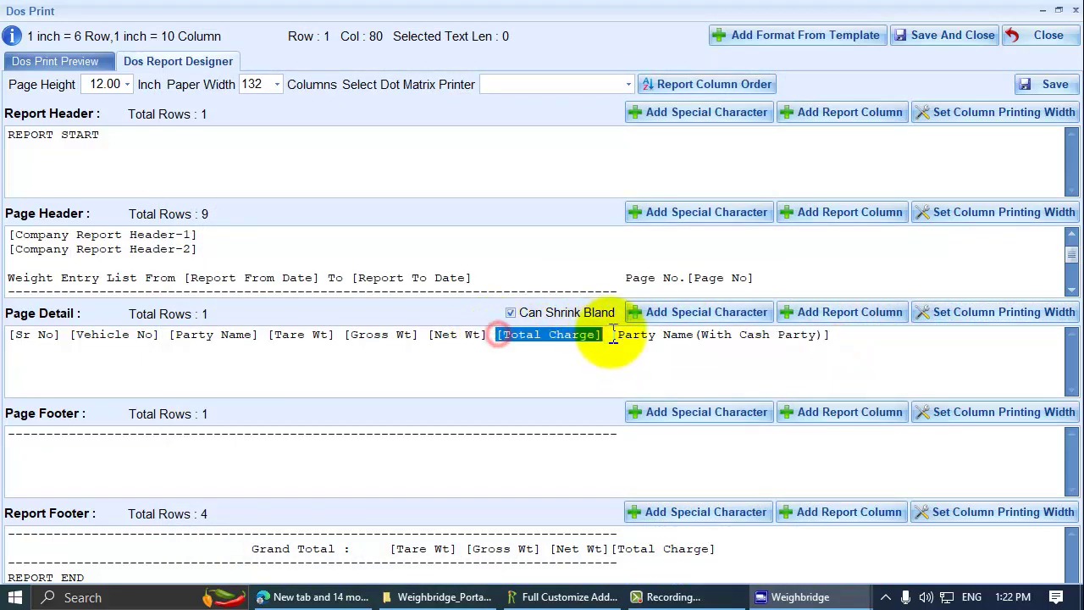
left_click(617, 361)
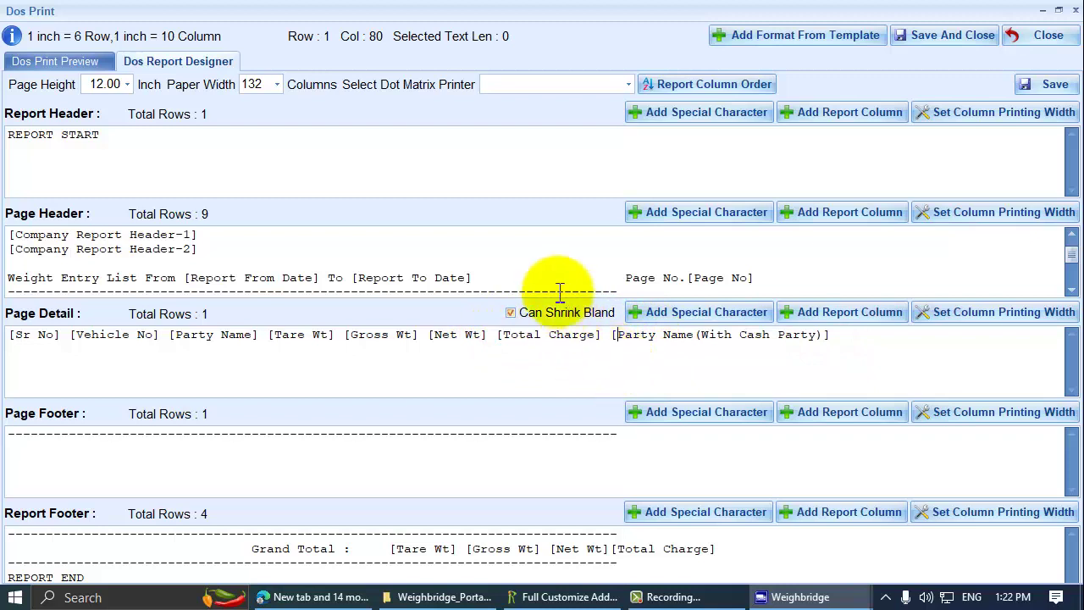
left_click(93, 138)
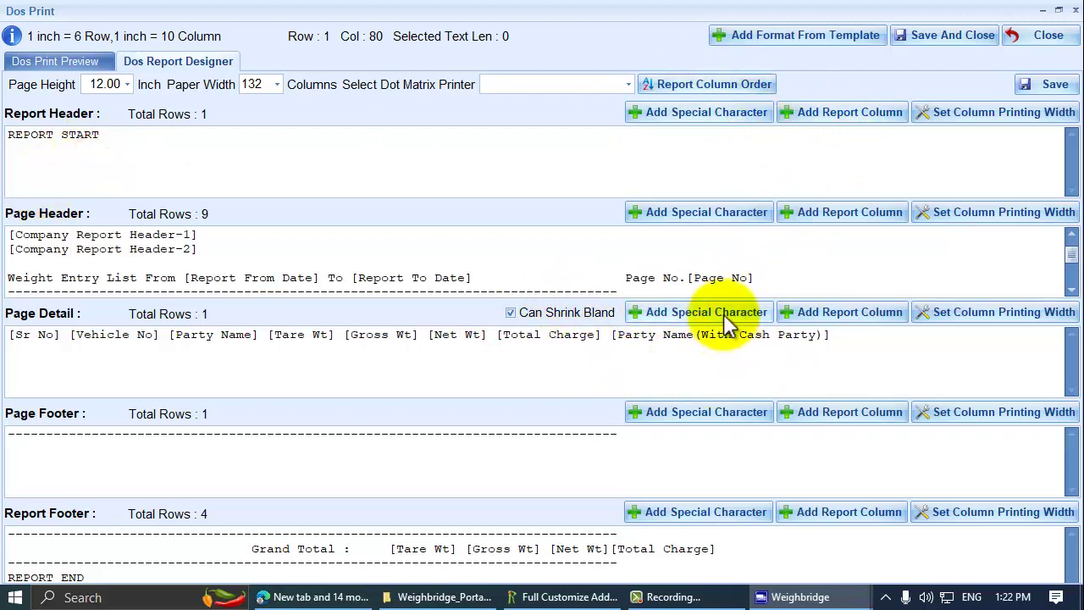
Look through the report columns available for Page Detail without adding one
left_click(849, 320)
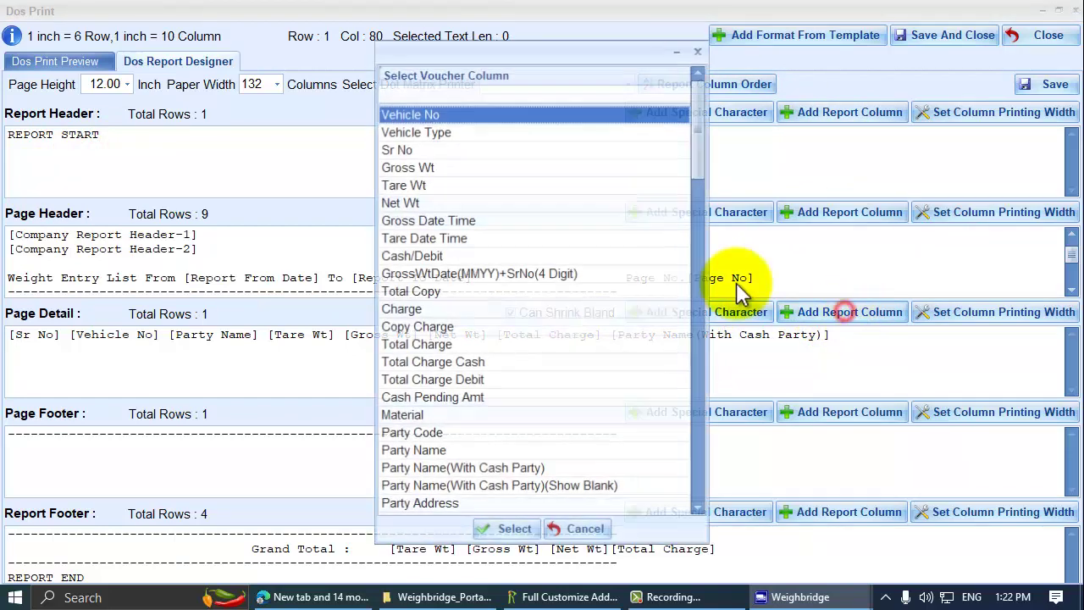
scroll(503, 358, "down", 18)
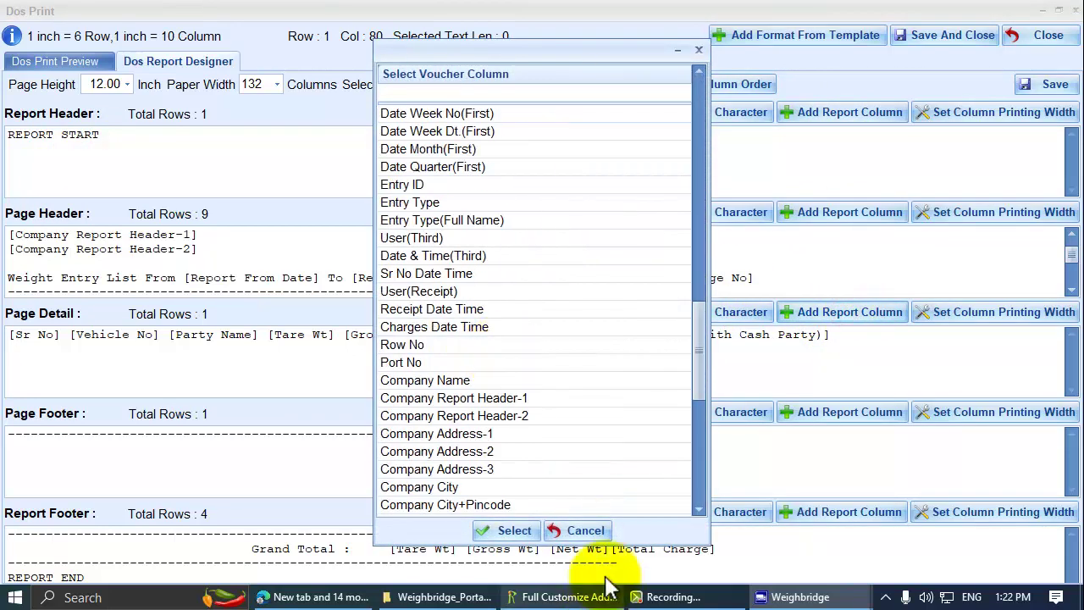
left_click(584, 529)
Recheck the Page Detail fields' print length, alignment, format and starting character, and save the settings as they are
left_click(956, 342)
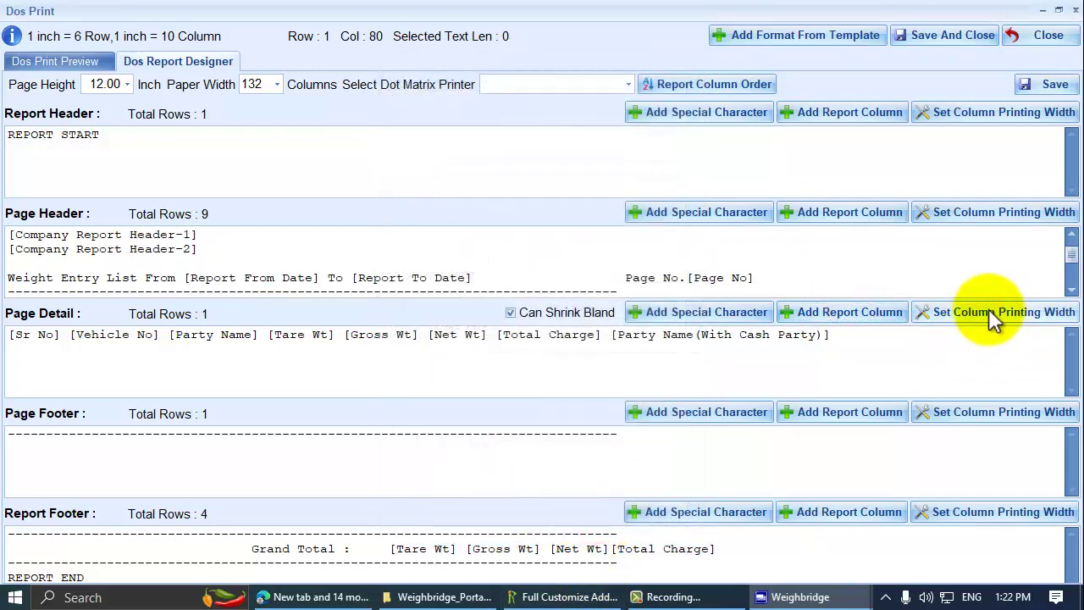
left_click(1002, 320)
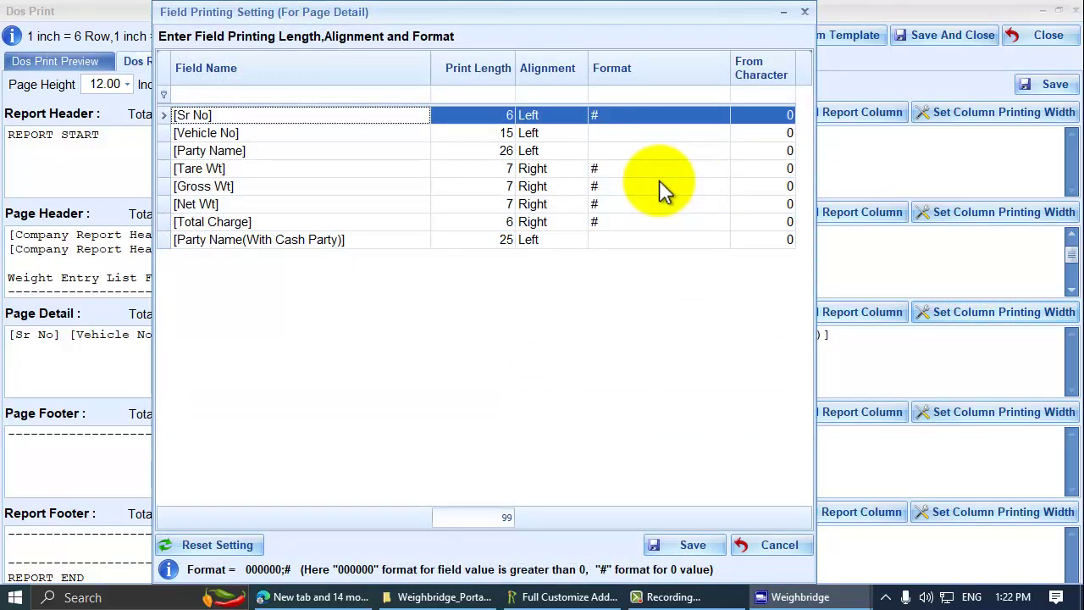
left_click(653, 542)
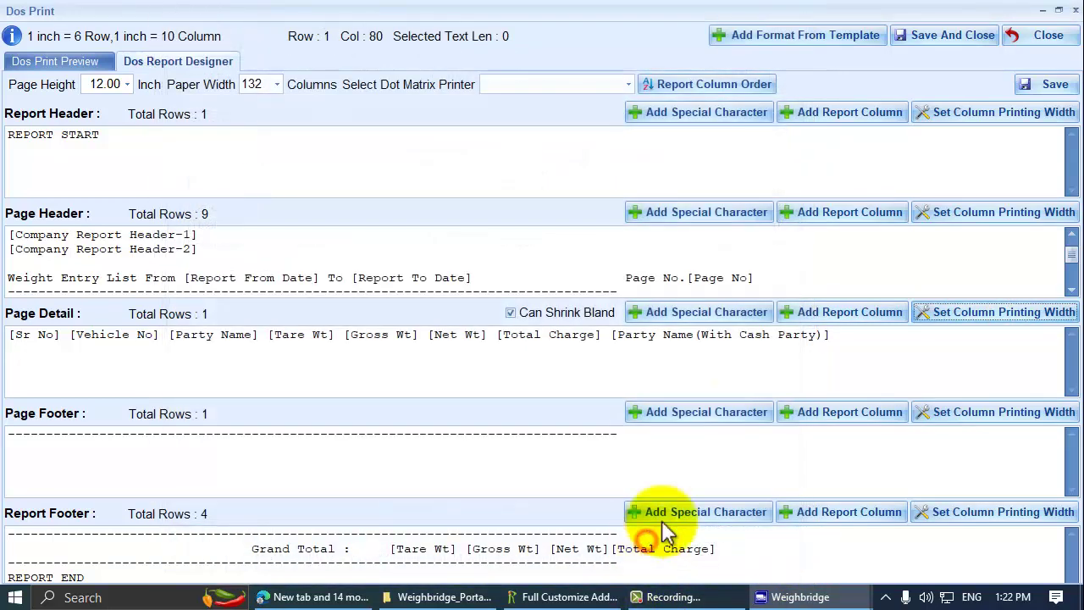
Open the special characters for Page Detail and compare the printed samples of the More Bold and Very Bold codes
left_click(713, 366)
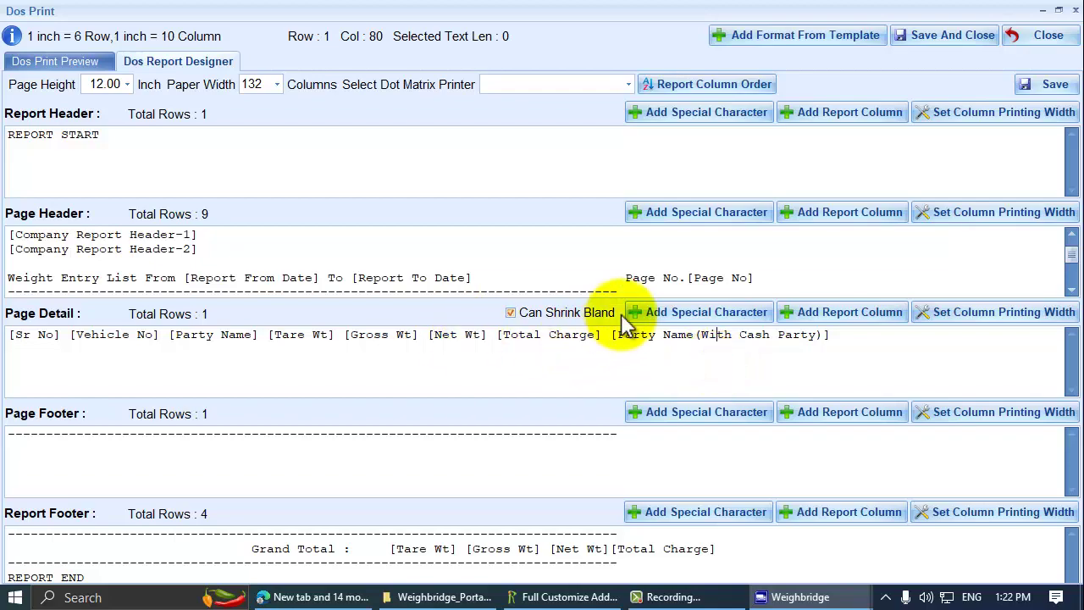
left_click(687, 315)
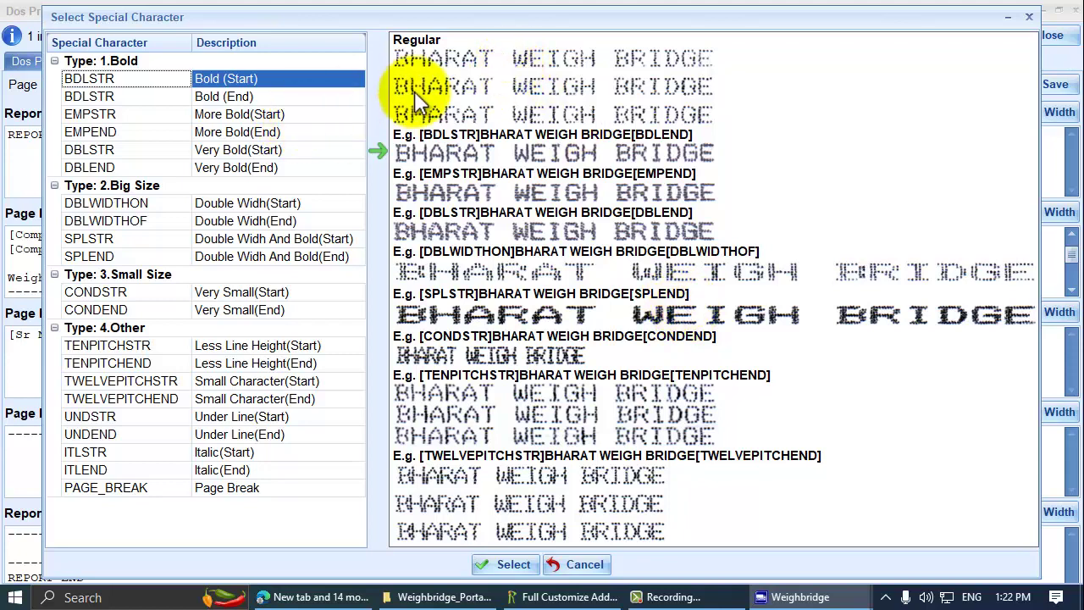
left_click(210, 119)
key("Down")
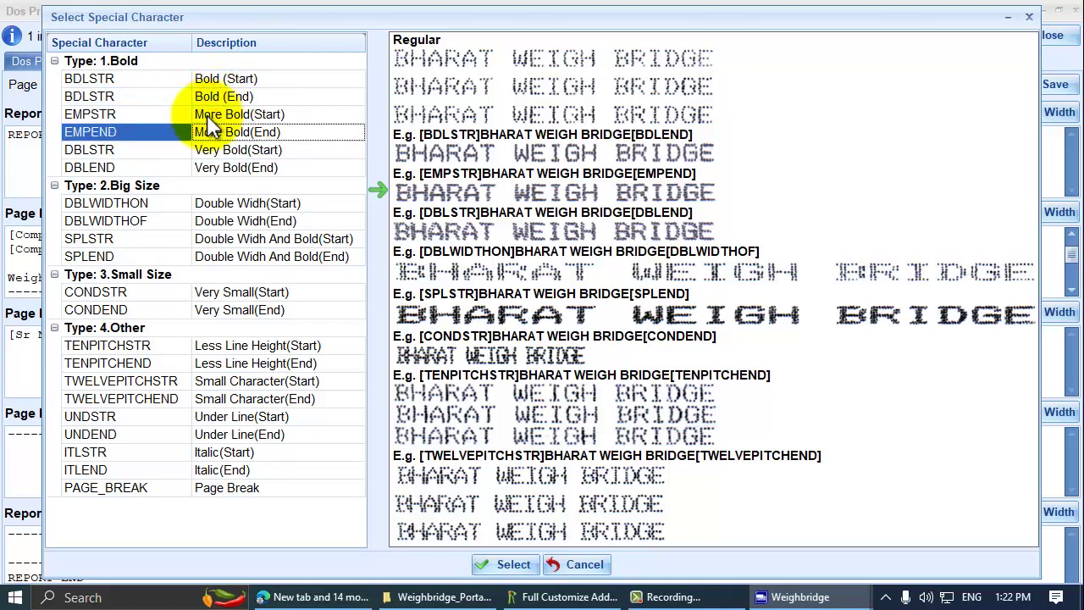
key("Down")
key("Down")
key("Up")
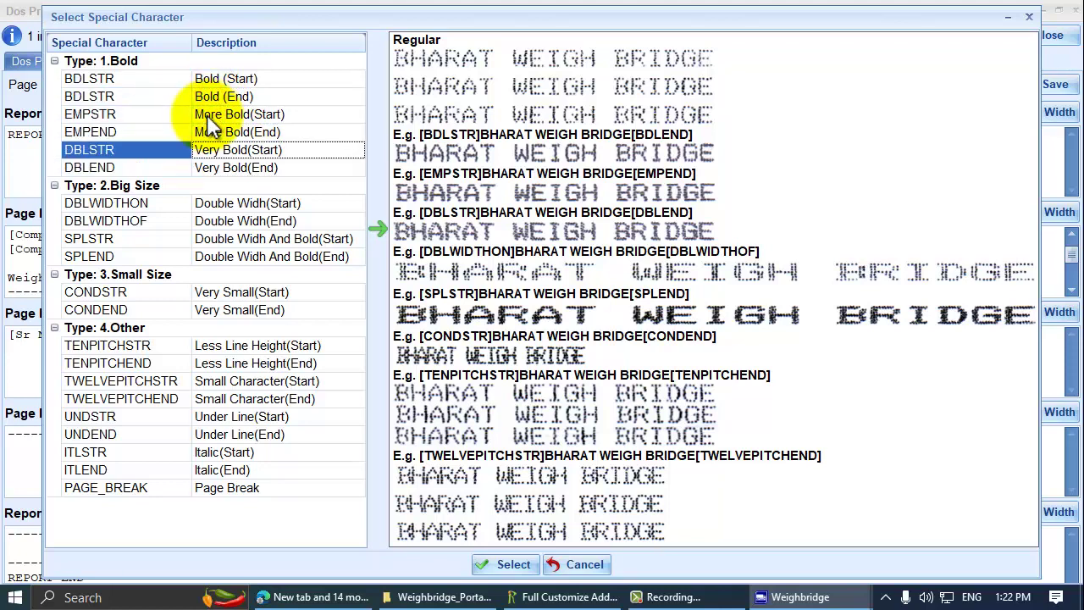
key("Down")
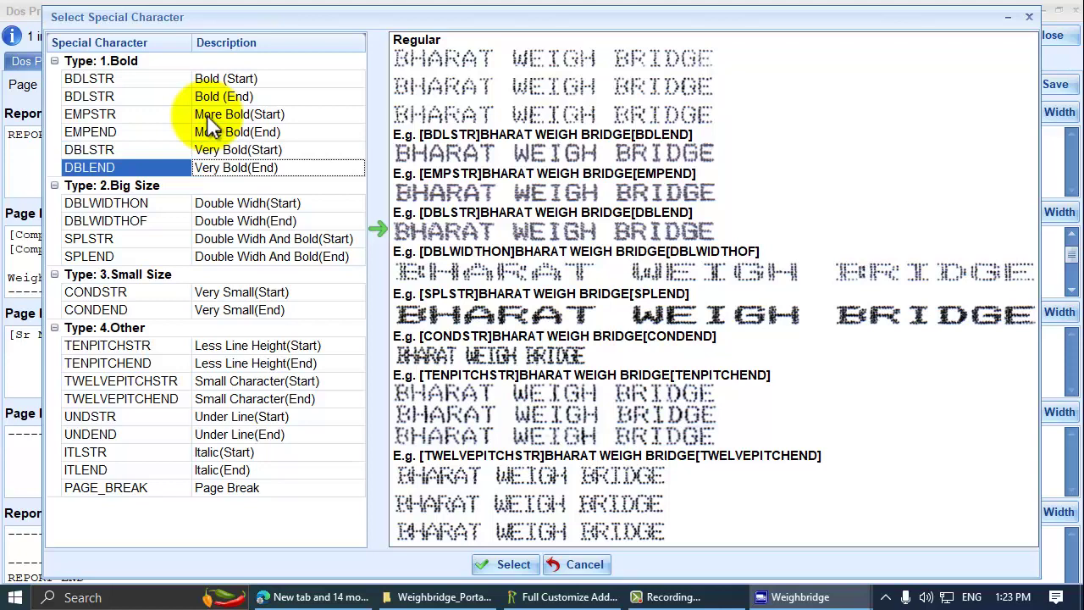
left_click(746, 252)
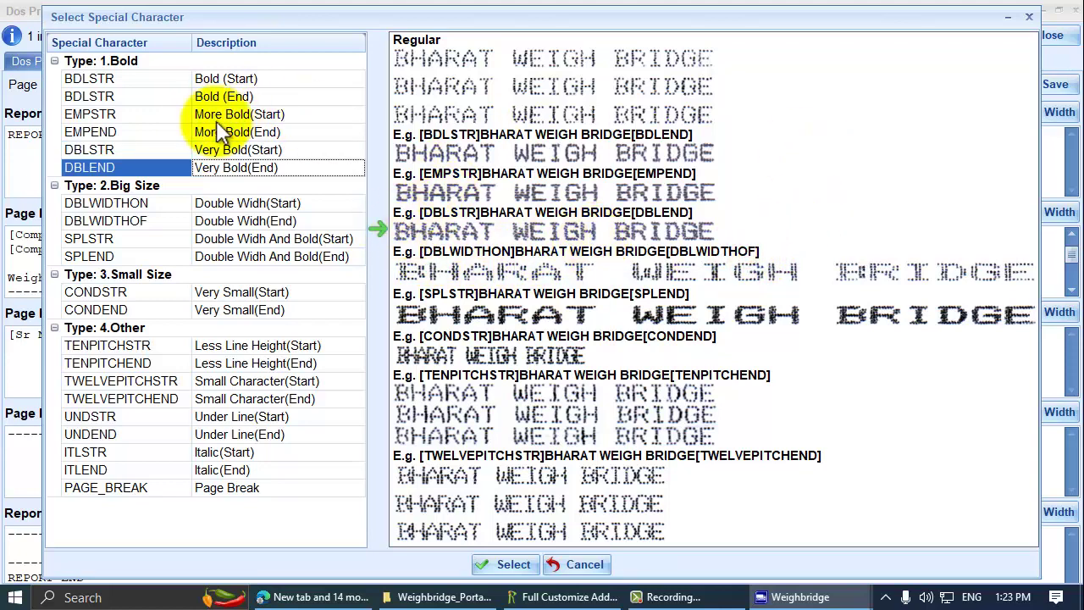
Compare the samples of the Double Width, Very Small and Bold special characters, and close the list without inserting any
left_click(114, 207)
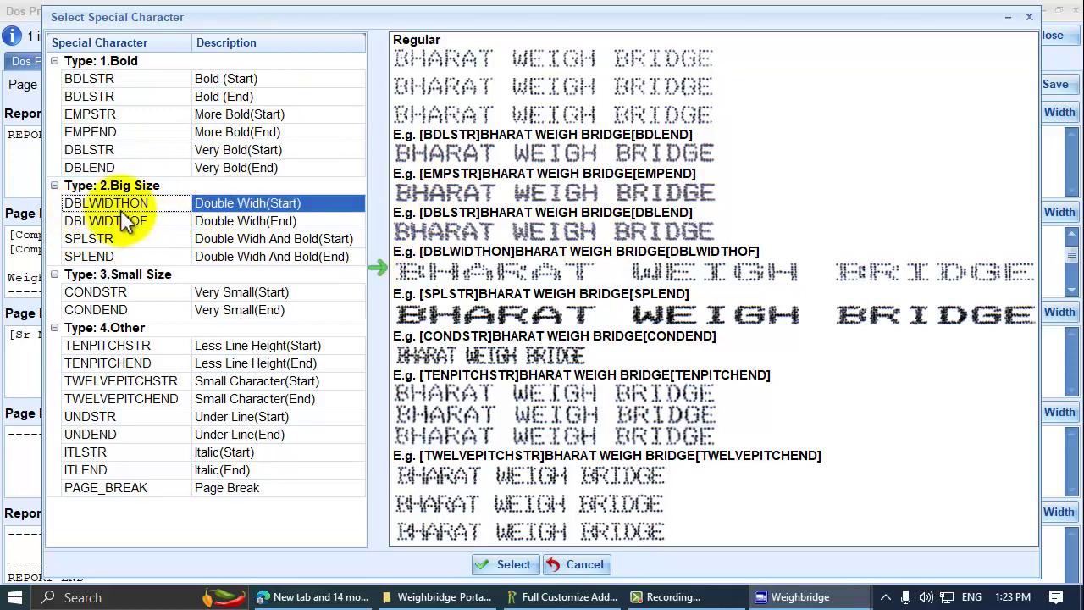
left_click(123, 223)
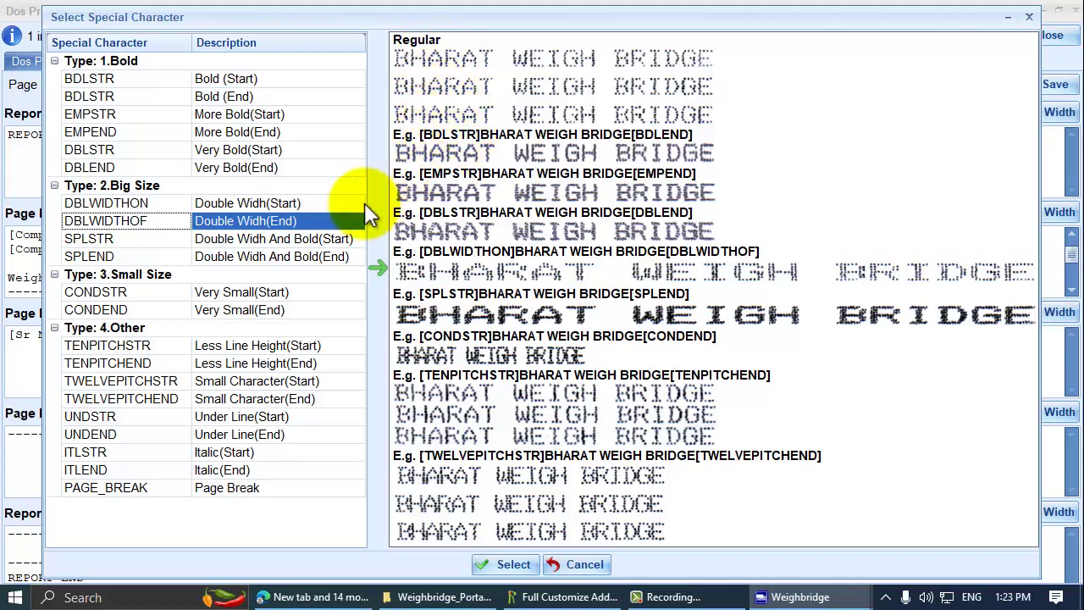
left_click(152, 115)
left_click(164, 225)
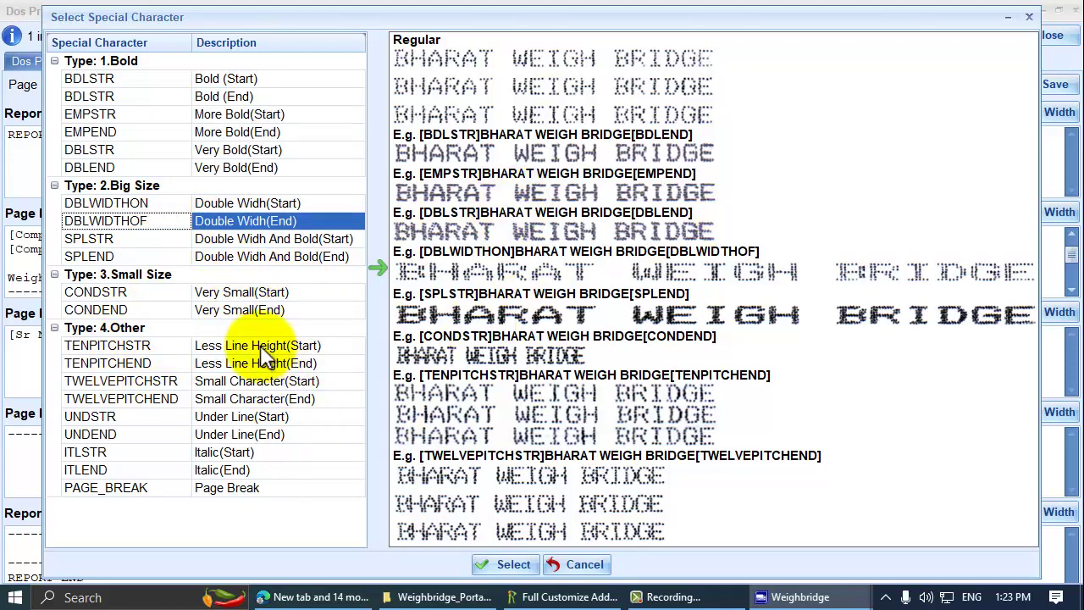
left_click(122, 292)
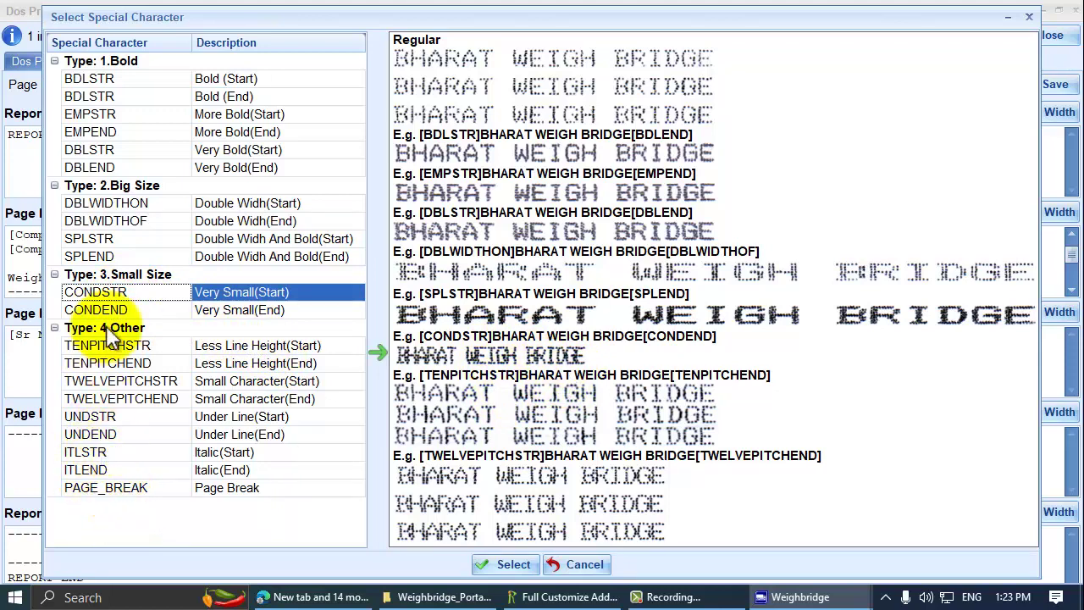
left_click(89, 64)
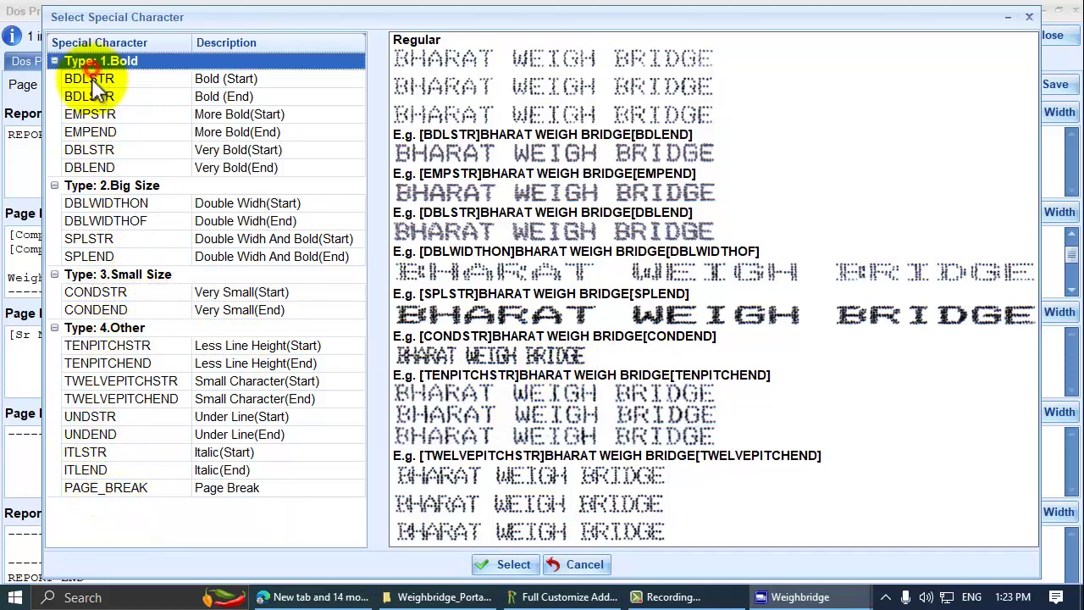
left_click(89, 78)
left_click(589, 565)
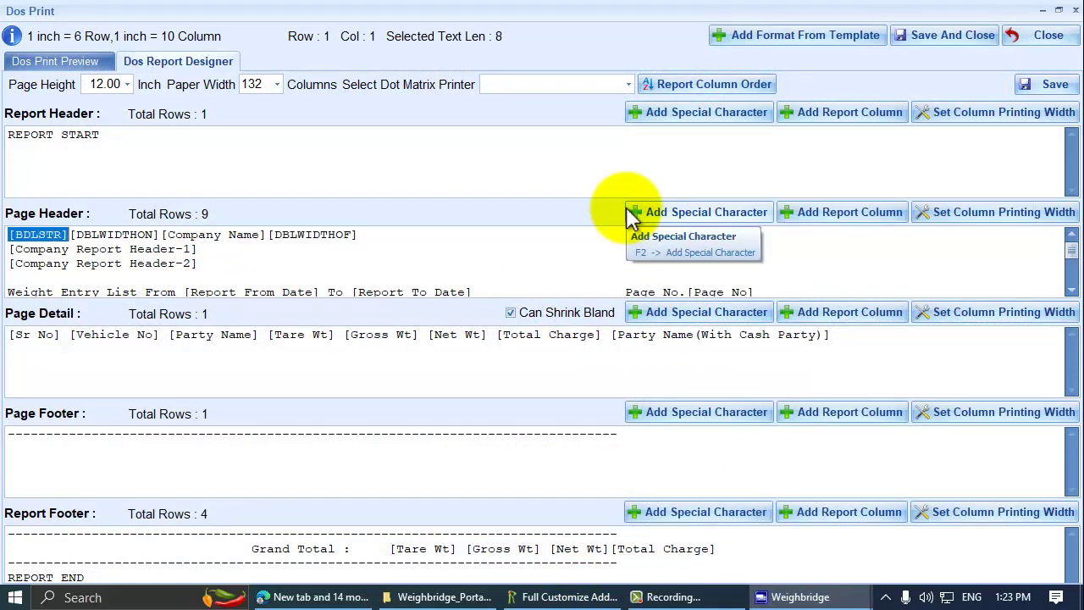
Trace the bold range from [BDLSTR] to [BDLEND] in Page Header and examine the matching header text in the print preview
key("Down")
key("Down")
key("Down")
key("Down")
key("Down")
key("Down")
key("Down")
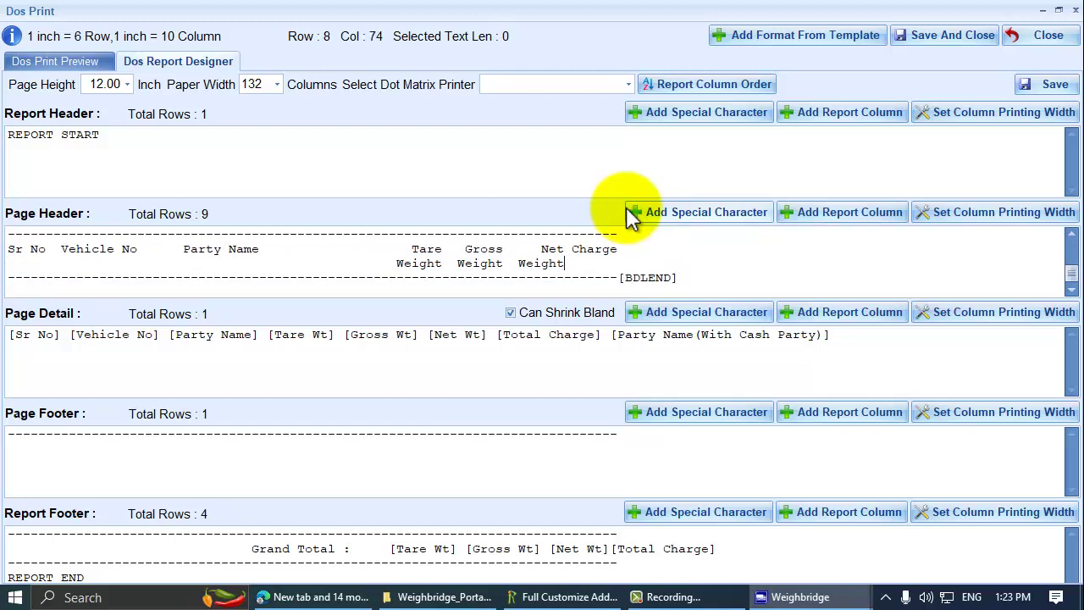
left_click(83, 62)
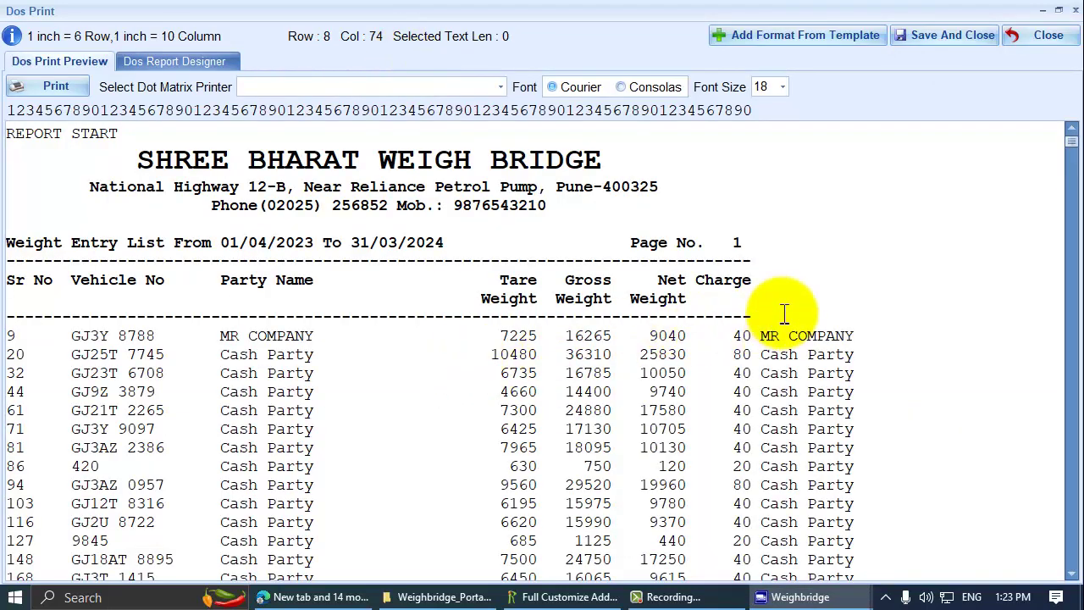
left_click_drag(782, 313, 10, 188)
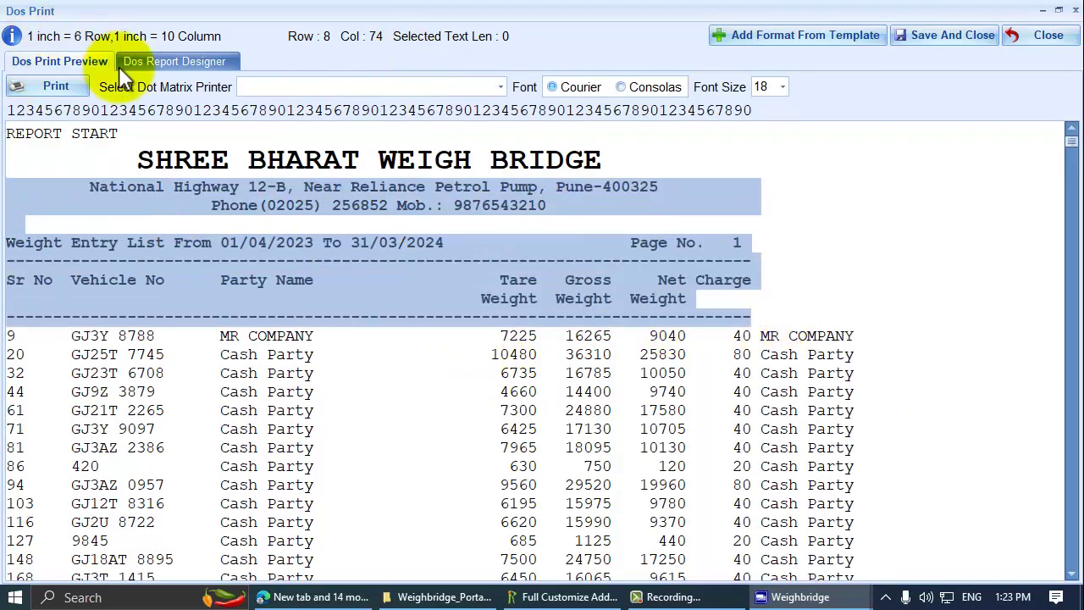
Check the [DBLWIDTHON] and [DBLWIDTHOF] codes around [Company Name] in Page Header against the company title in the print preview
left_click(175, 62)
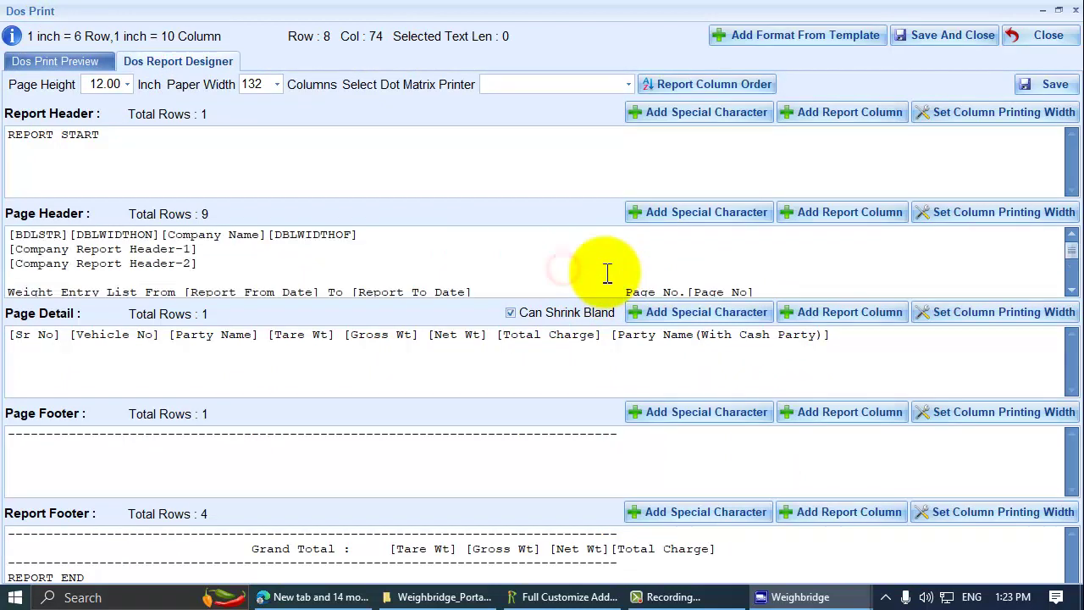
left_click_drag(71, 240, 149, 235)
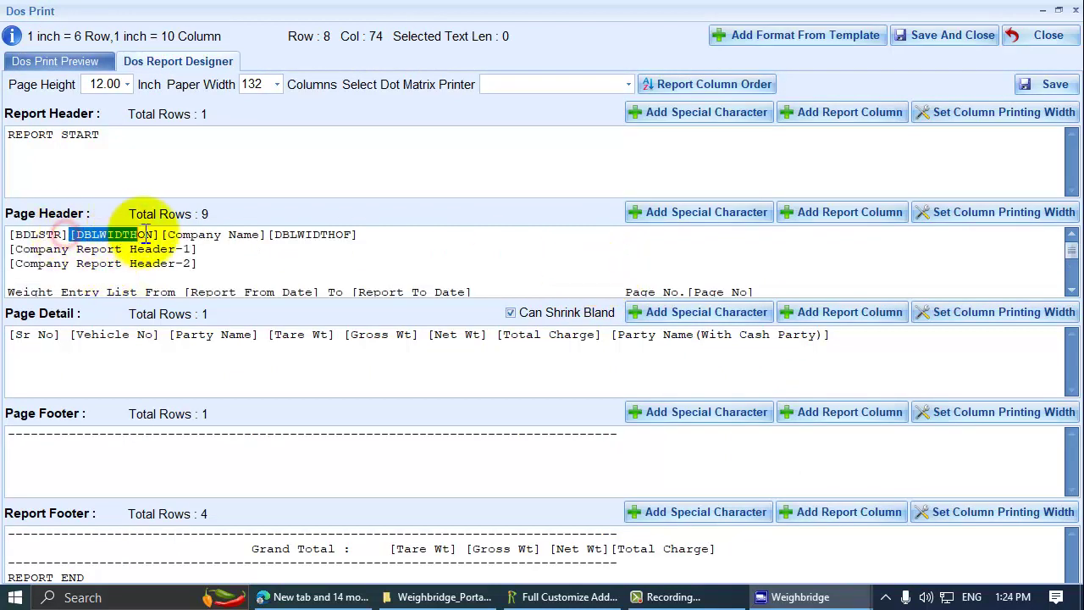
left_click_drag(270, 236, 430, 249)
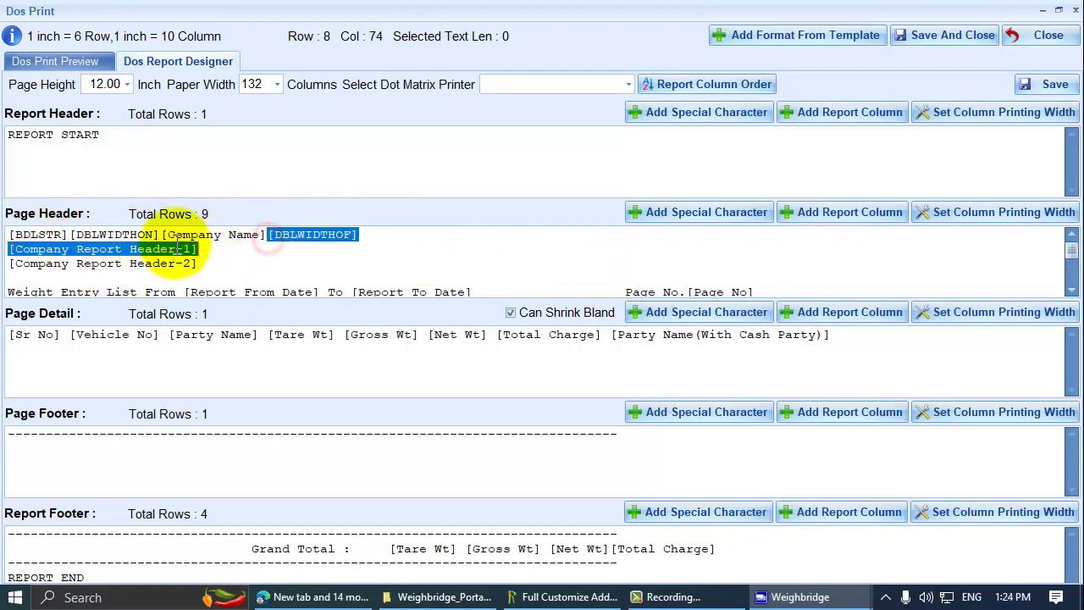
left_click(269, 239)
left_click(75, 64)
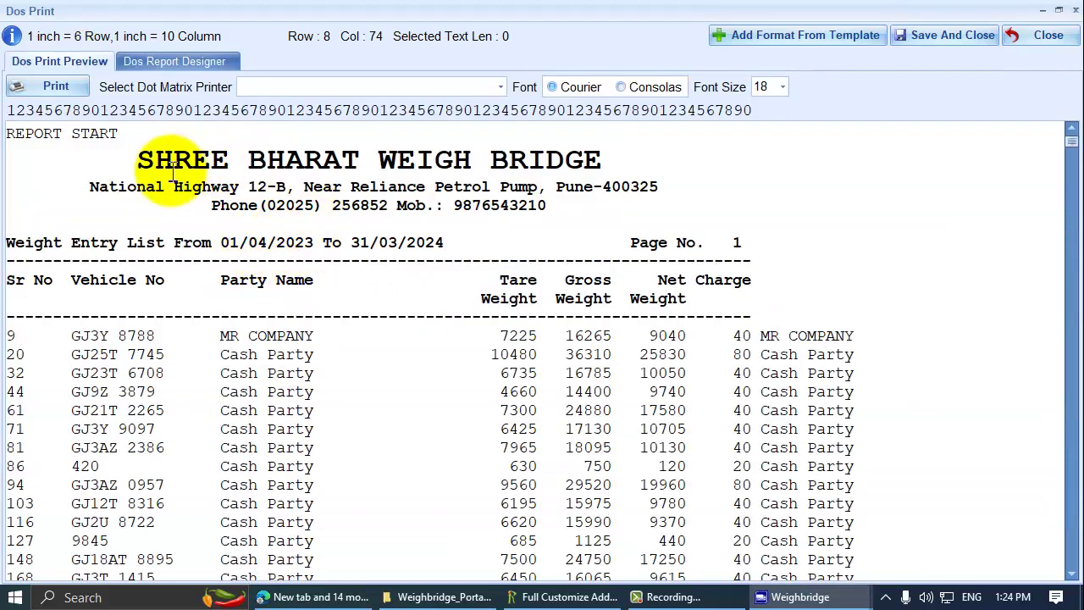
left_click_drag(126, 160, 606, 176)
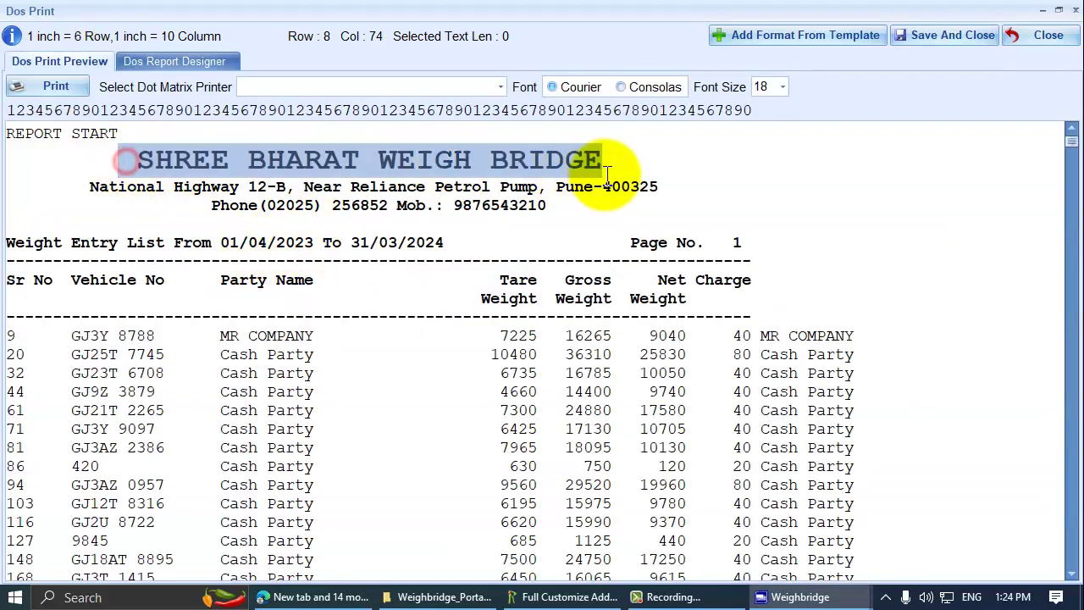
Review the Page Header fields in the report designer and check the alignment of [Company Name] in their printing width settings
left_click(182, 61)
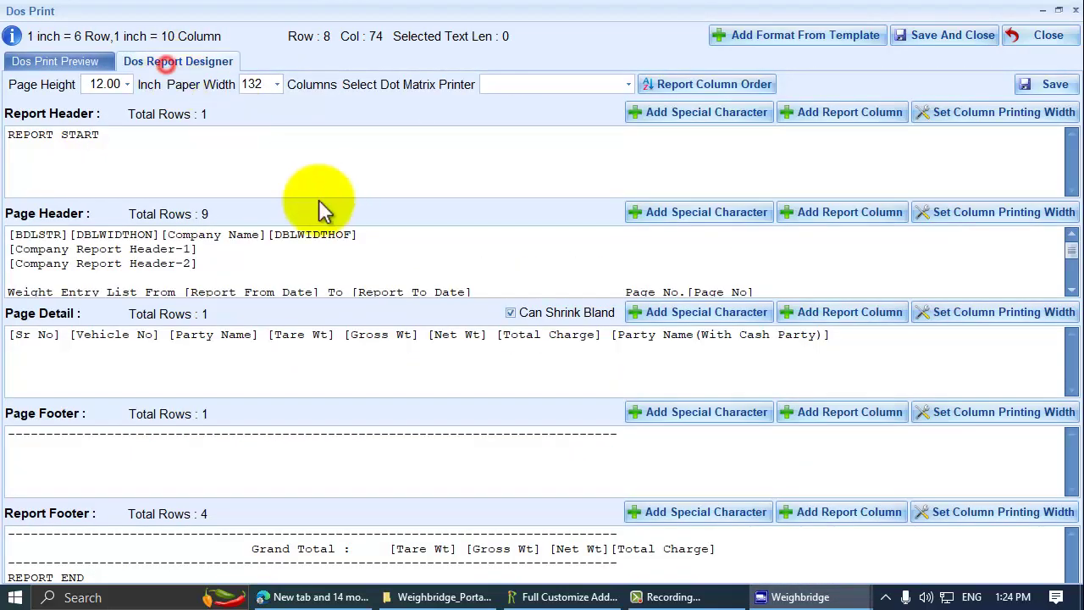
left_click(282, 271)
scroll(393, 291, "down", 1)
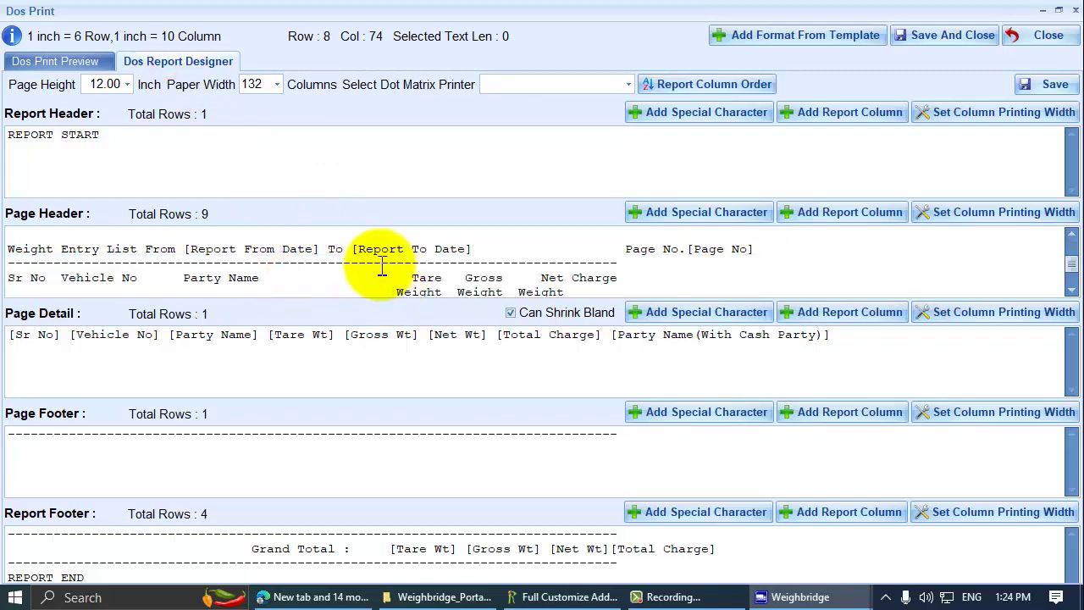
scroll(382, 266, "up", 1)
left_click(954, 212)
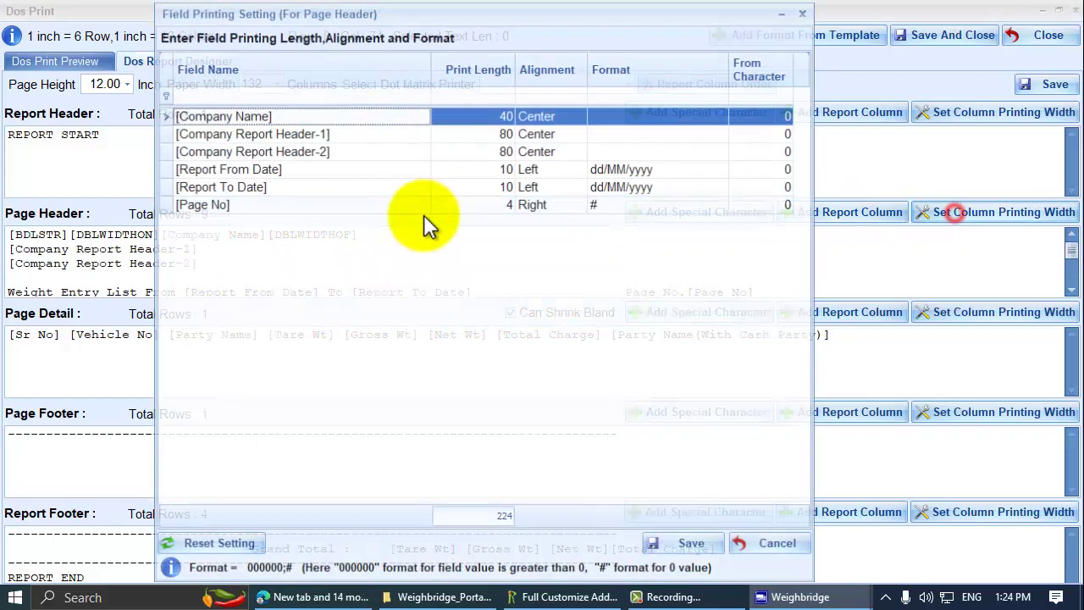
left_click(267, 114)
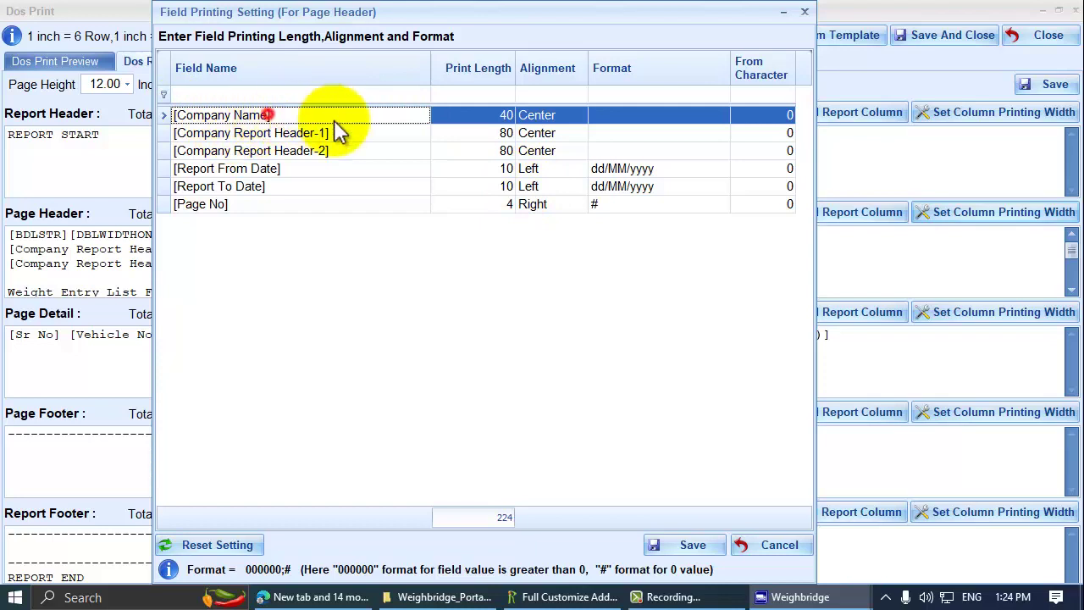
left_click(542, 115)
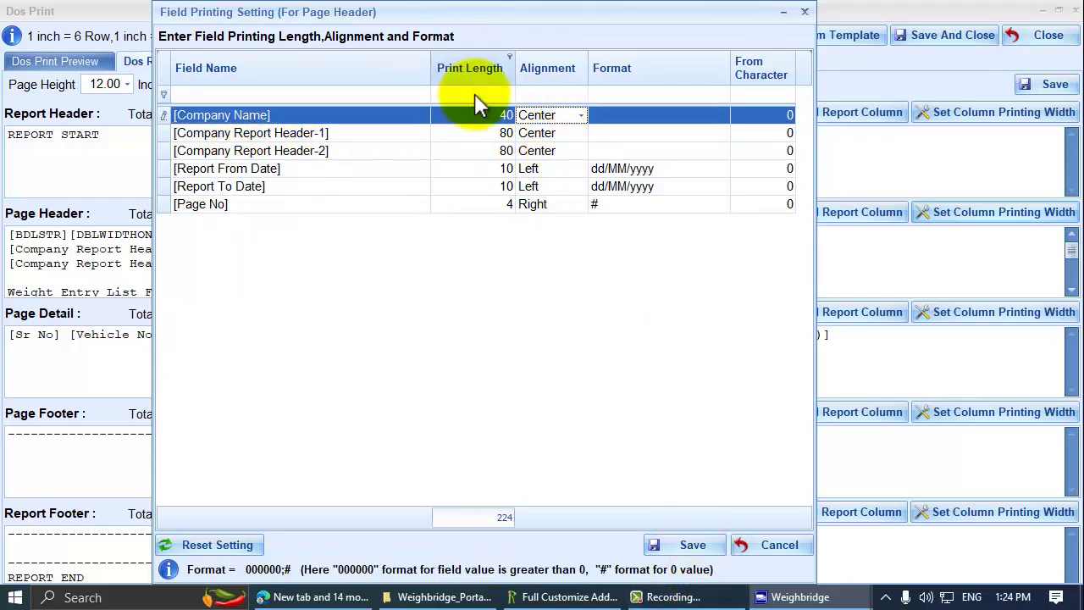
Compare the print lengths of [Company Name] and [Company Report Header-1], and save the Page Header field settings
left_click(479, 134)
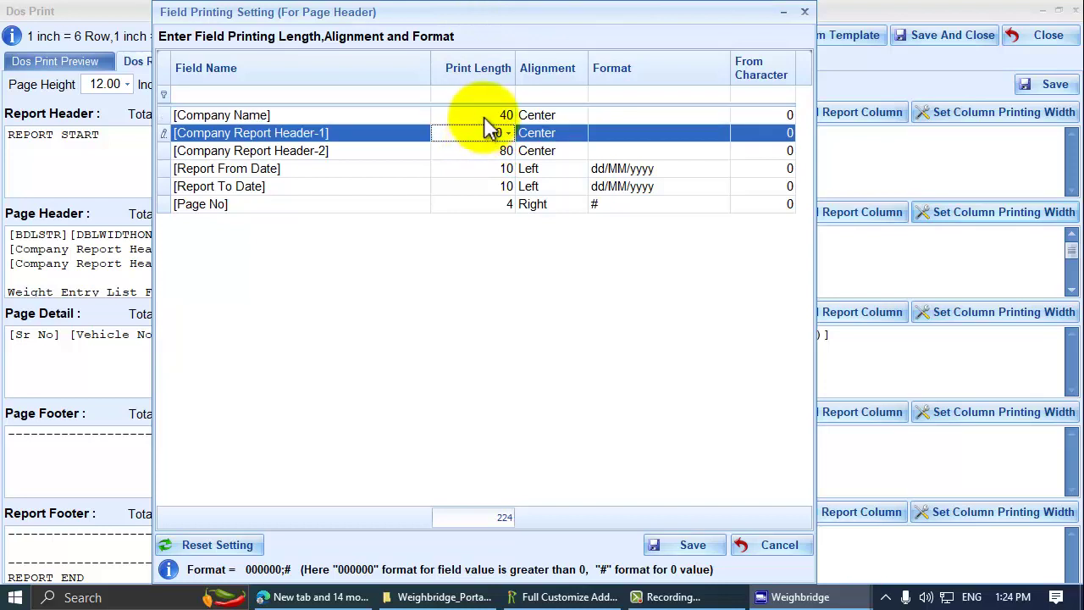
left_click(481, 115)
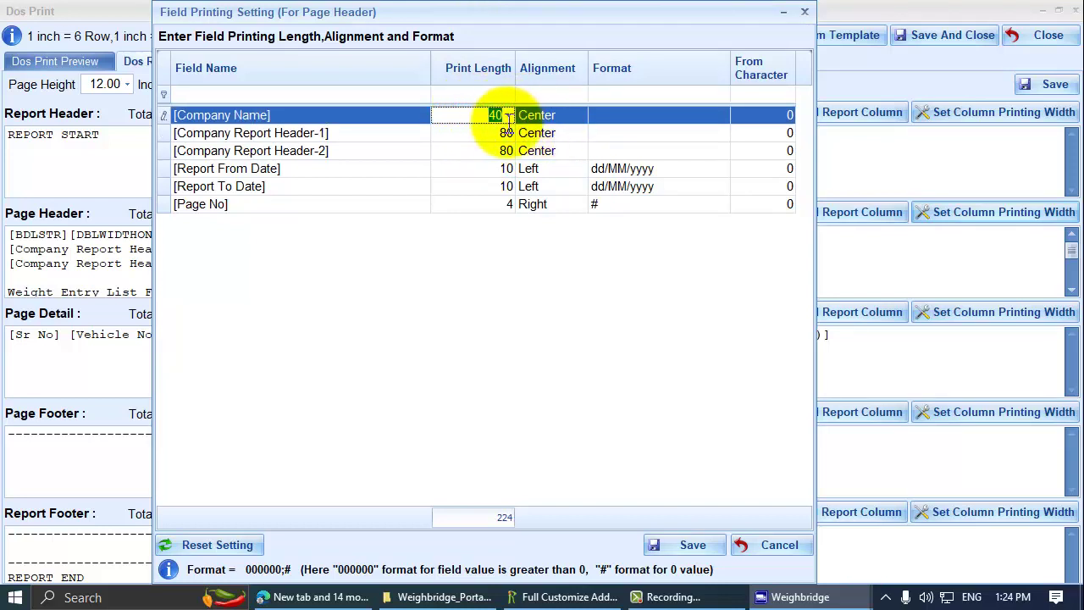
left_click(484, 119)
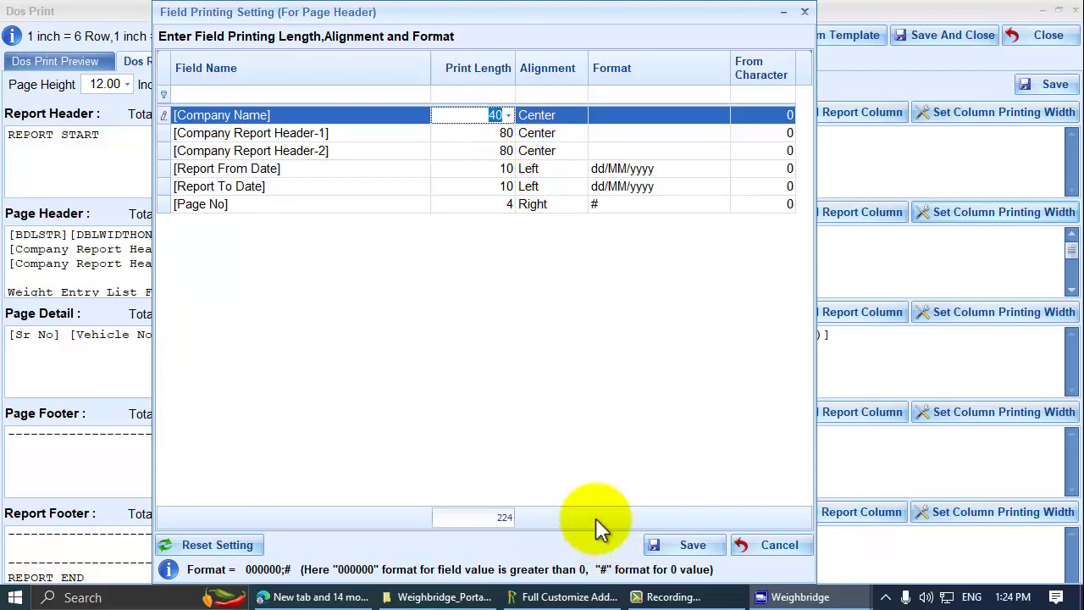
left_click(690, 546)
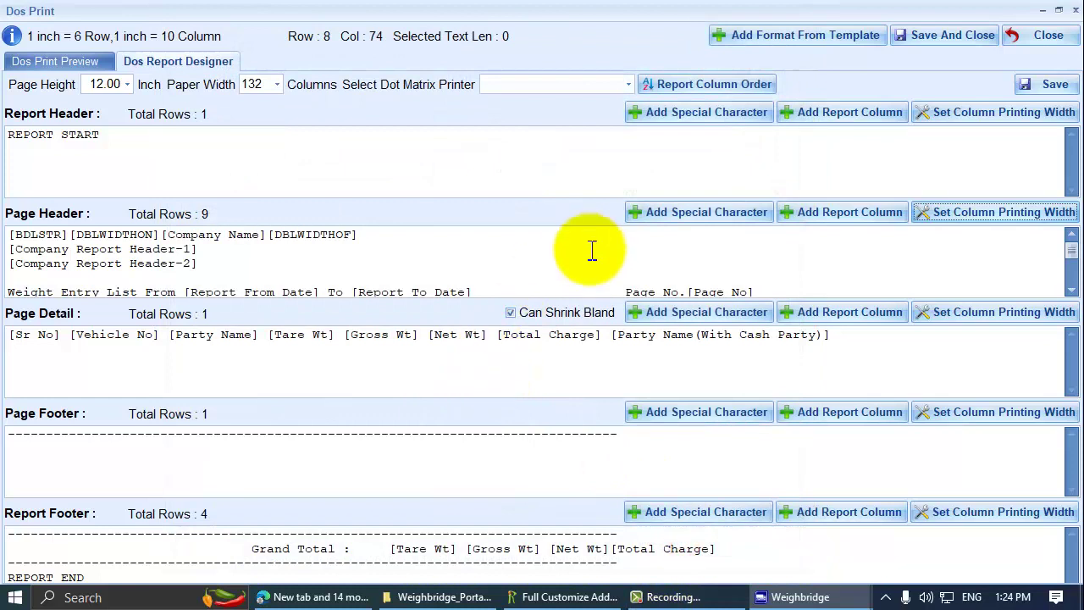
Browse the available dot matrix printers in the report designer and leave the printer selection blank
left_click(551, 262)
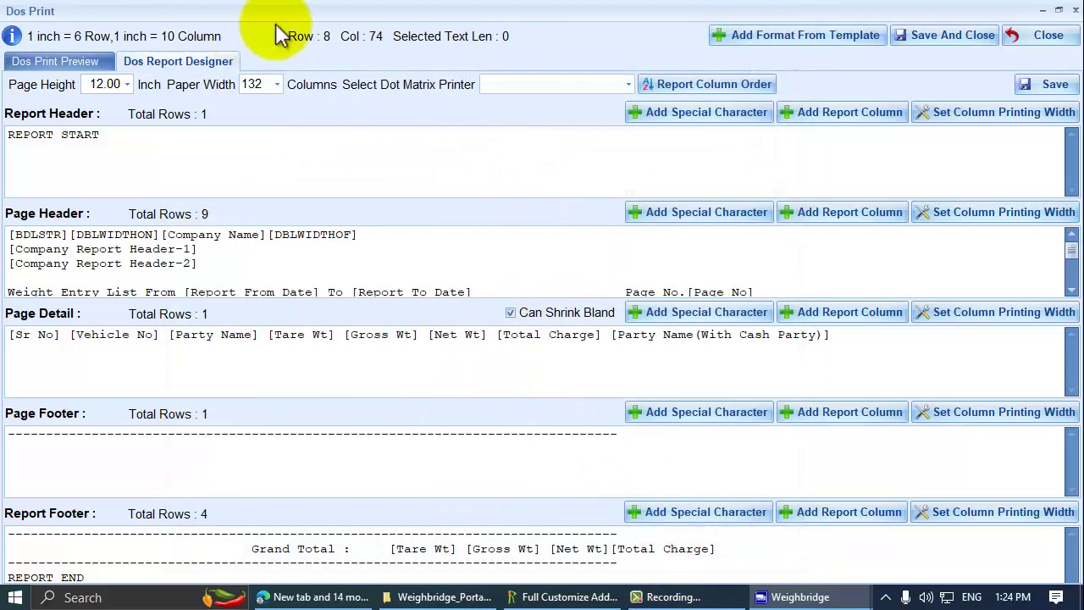
left_click(589, 84)
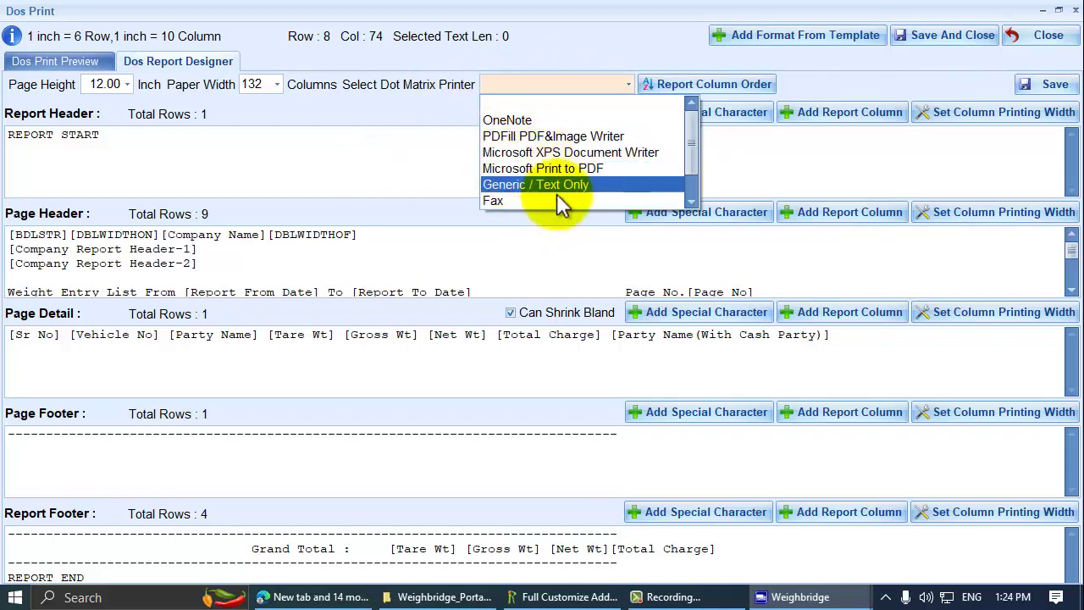
left_click(519, 105)
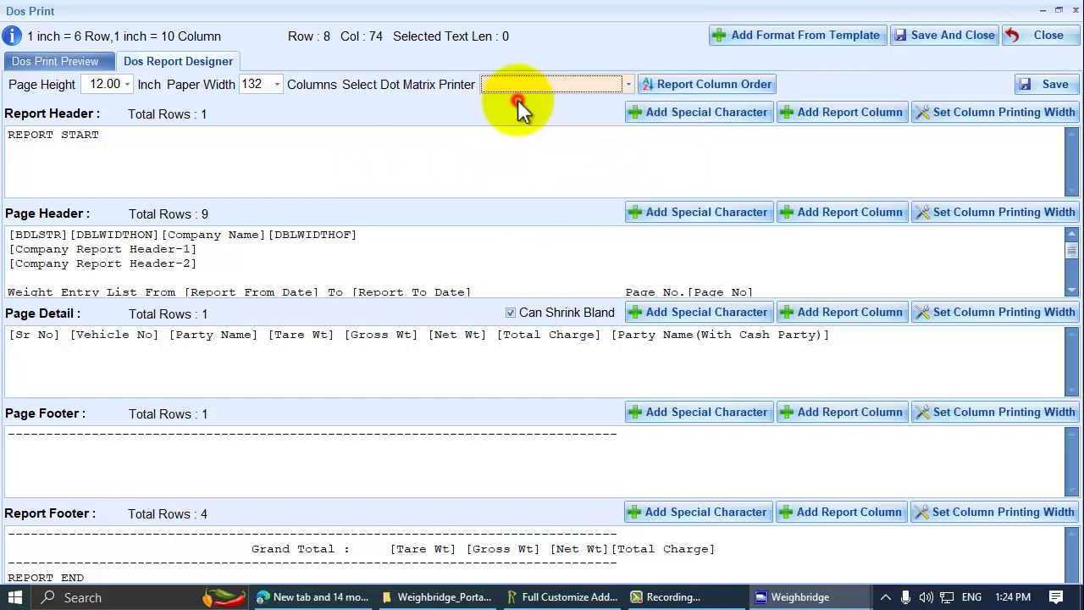
Examine the page breaks and the header at the start of each page in the print preview
left_click(75, 64)
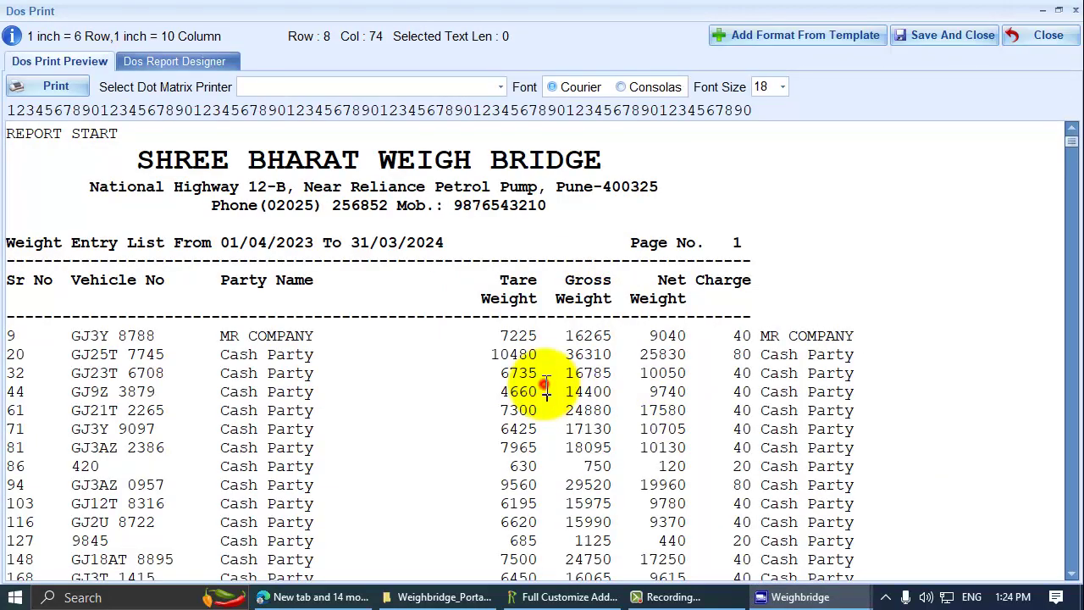
scroll(546, 389, "down", 20)
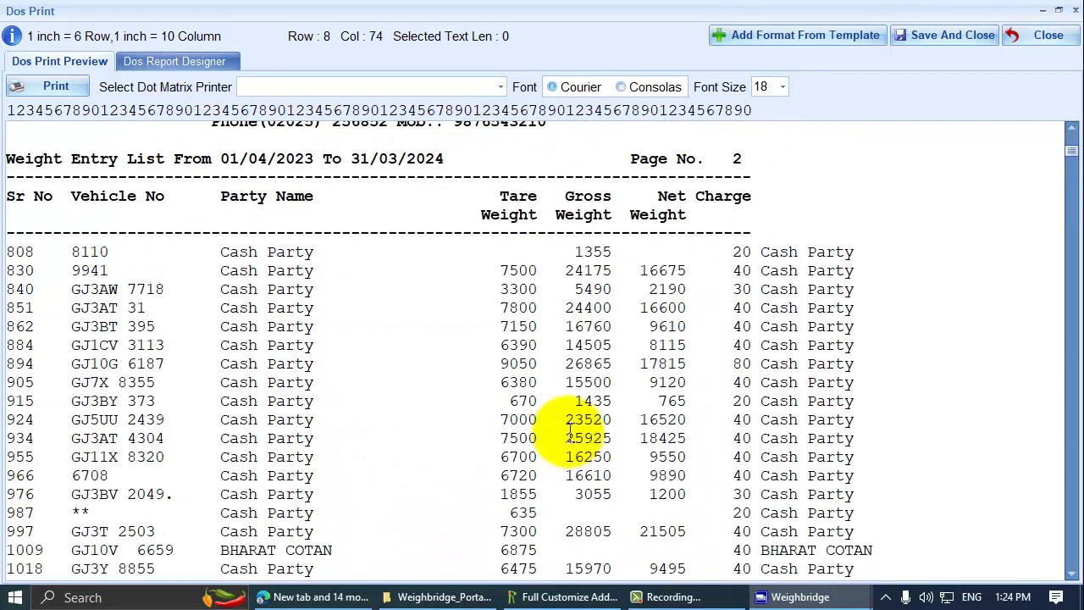
scroll(581, 432, "down", 20)
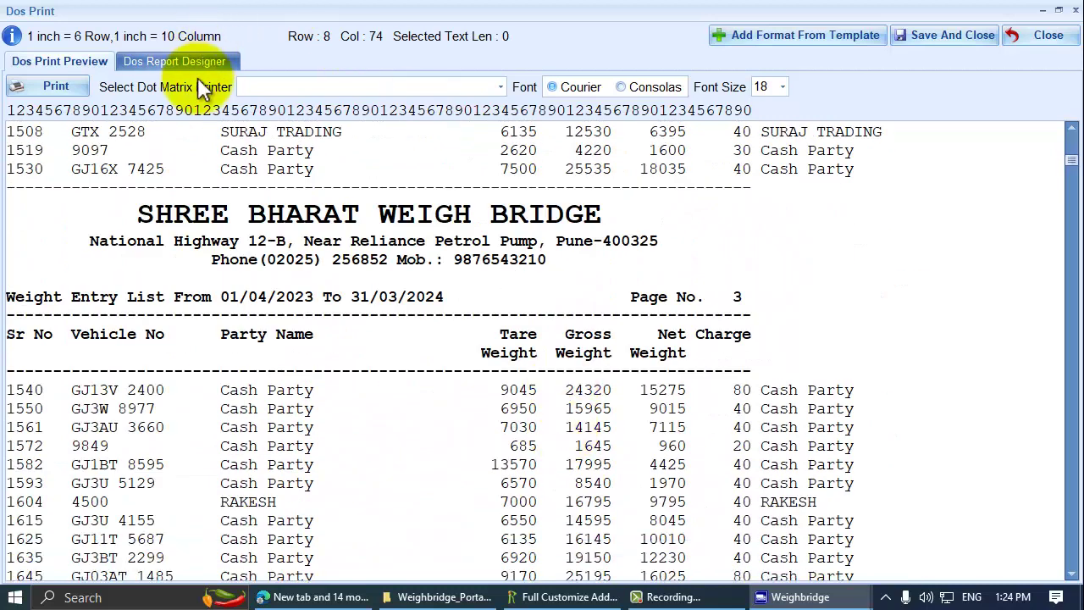
Examine the separator line in Page Footer and the Grand Total row with its weight fields in Report Footer
left_click(145, 61)
left_click(483, 483)
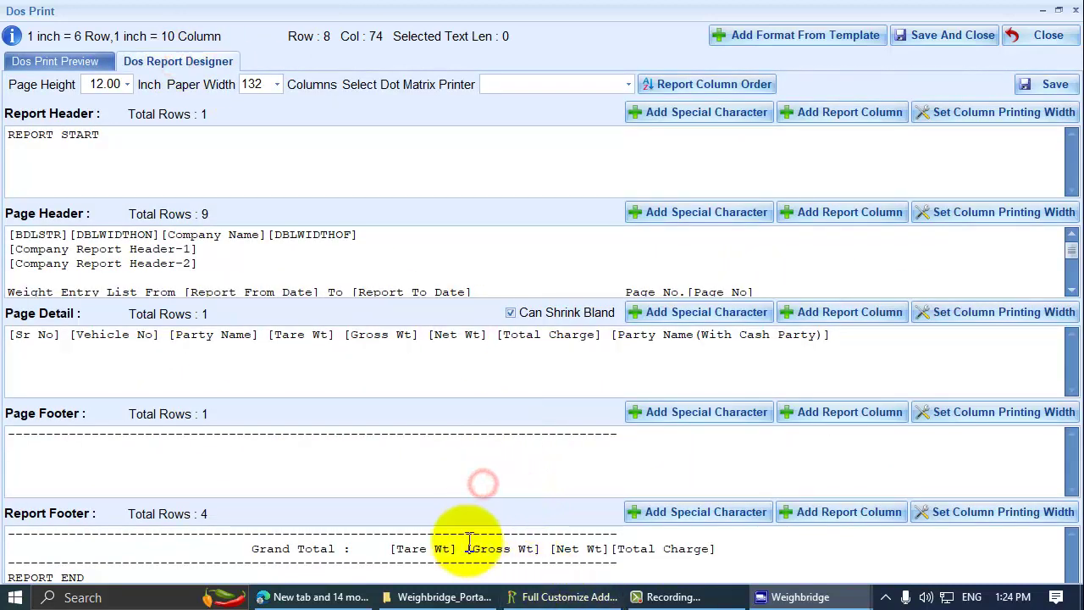
left_click_drag(411, 560, 410, 549)
left_click(145, 559)
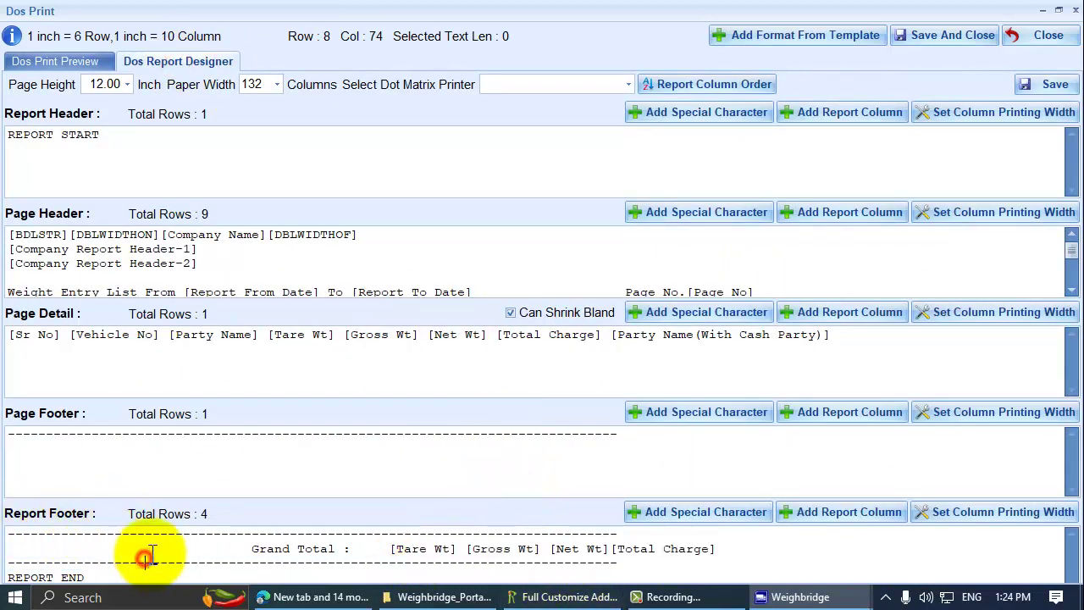
left_click(83, 451)
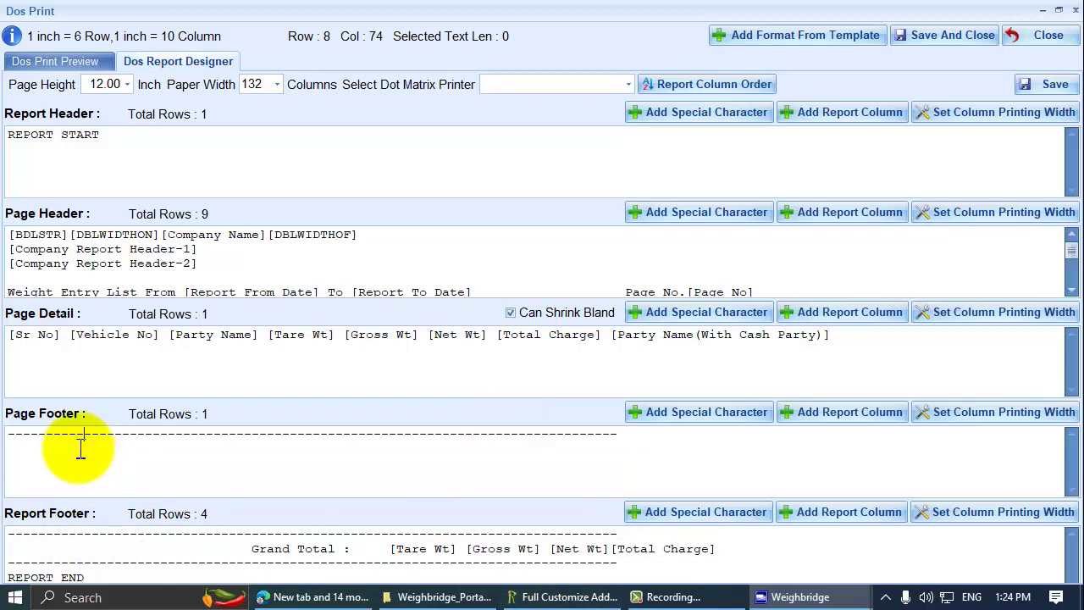
left_click(518, 450)
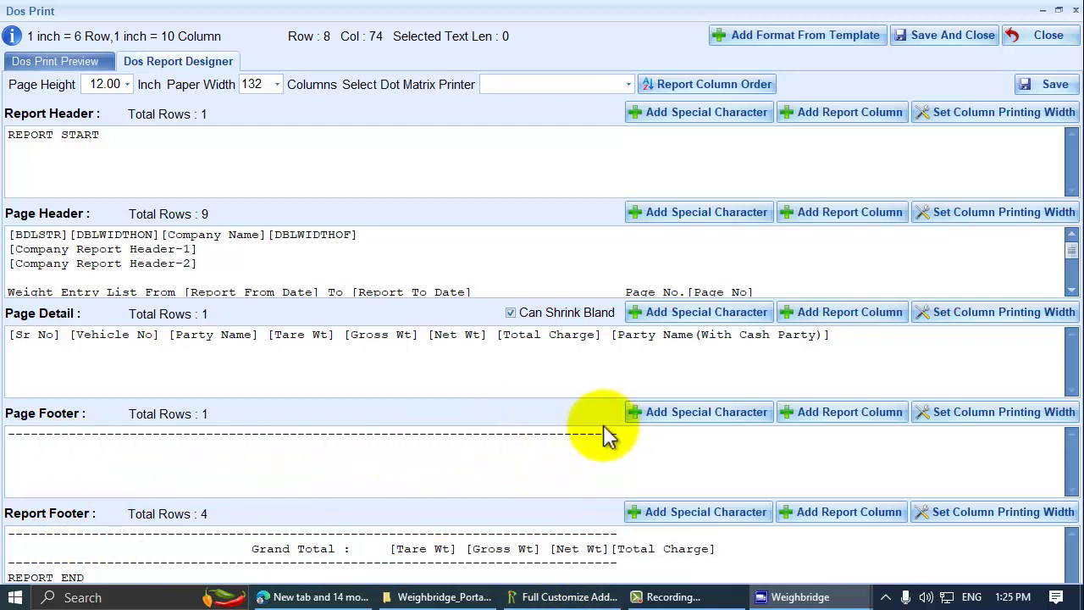
left_click(183, 561)
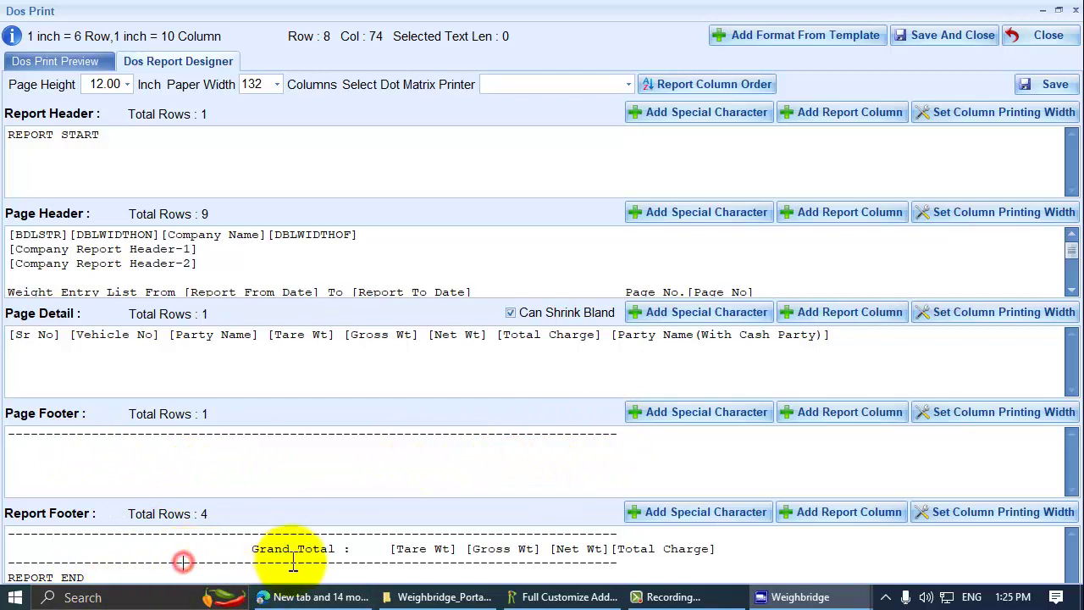
double_click(393, 550)
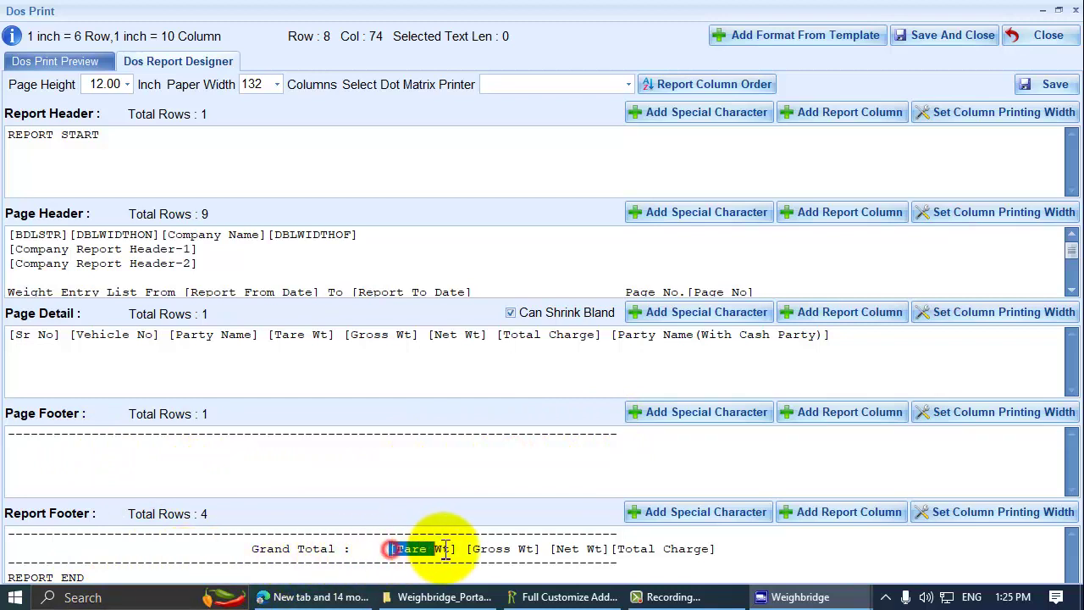
left_click(473, 436)
left_click(481, 560)
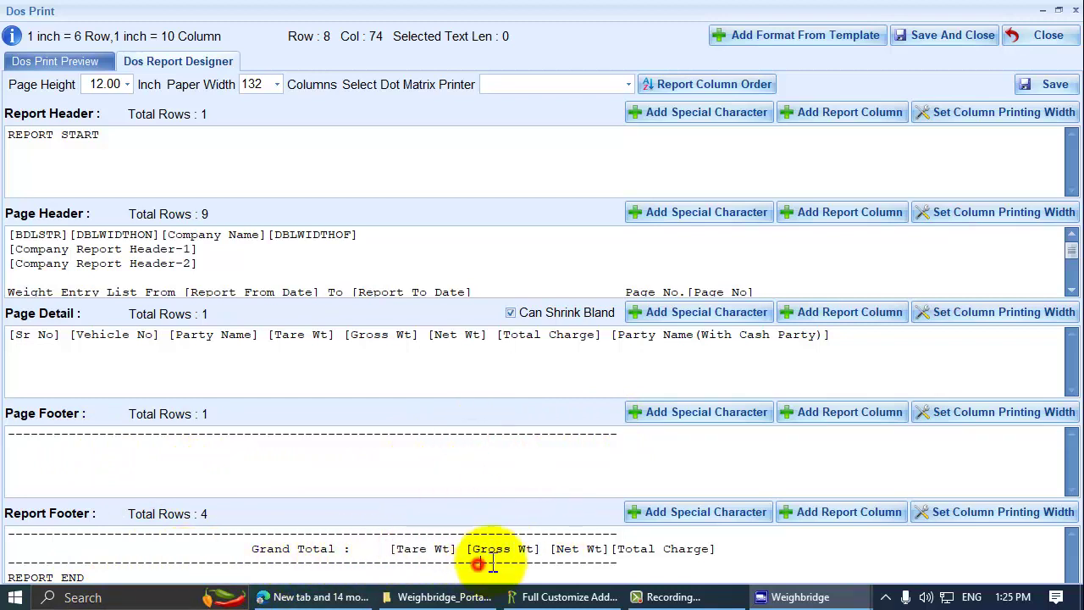
Set the Total Type of [Tare Wt] to Report Sum in the Report Footer field settings and save them
left_click(1024, 512)
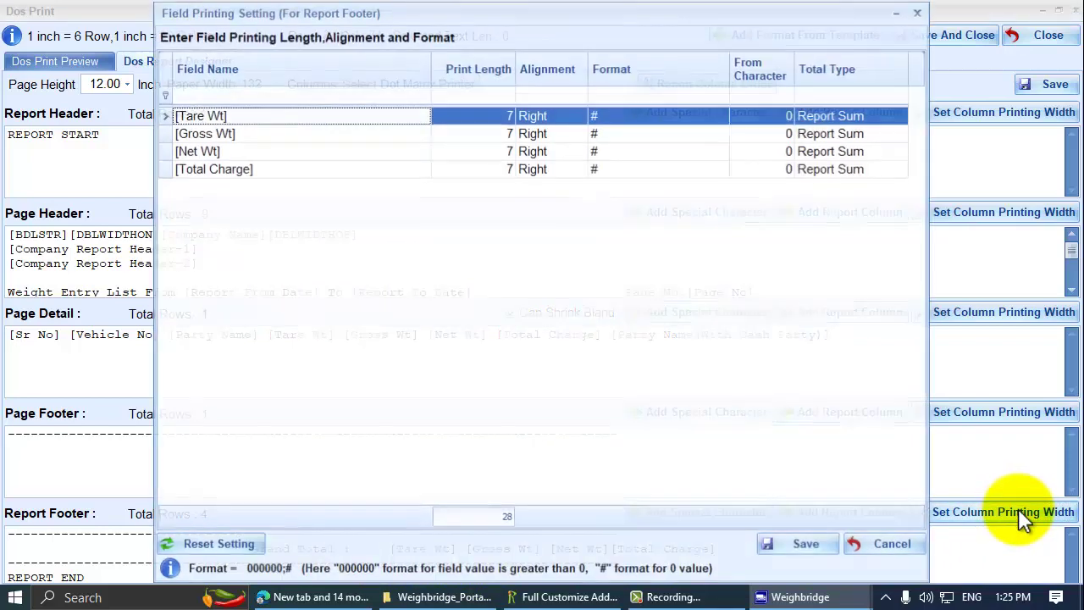
left_click(266, 116)
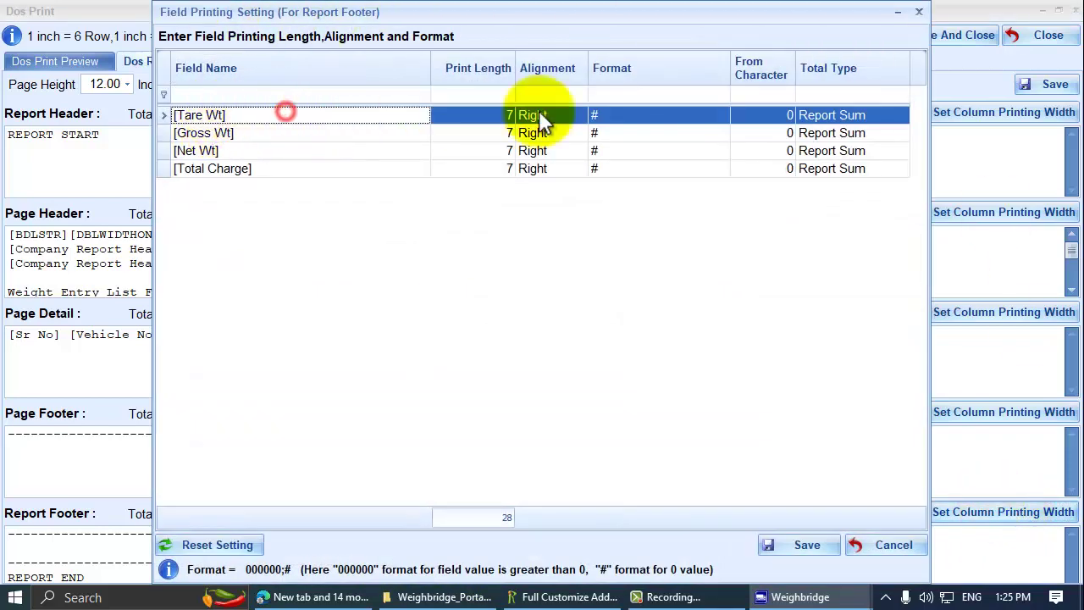
left_click(896, 115)
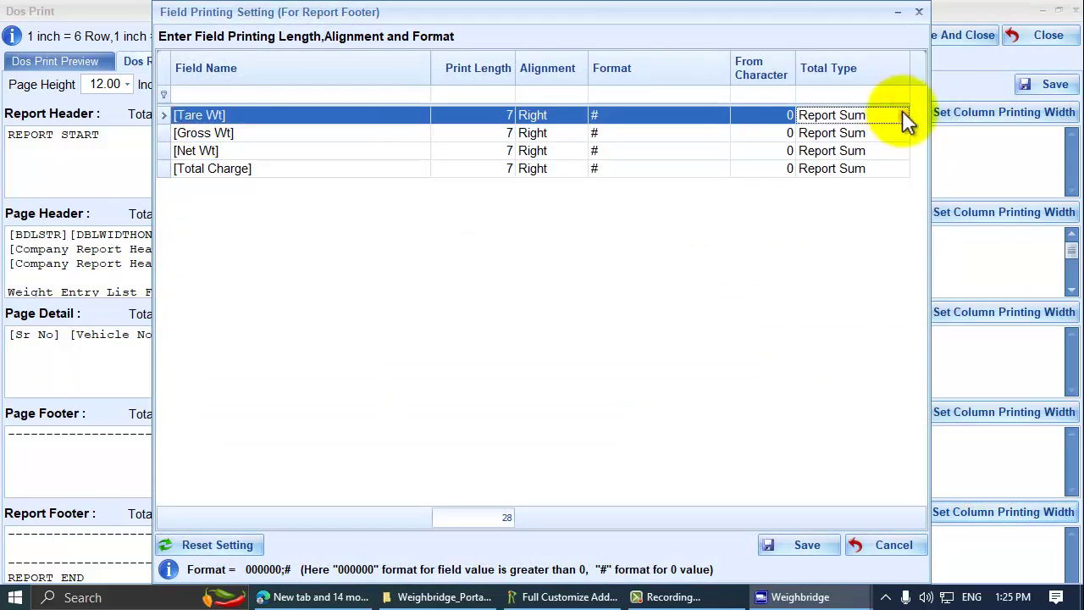
left_click(903, 115)
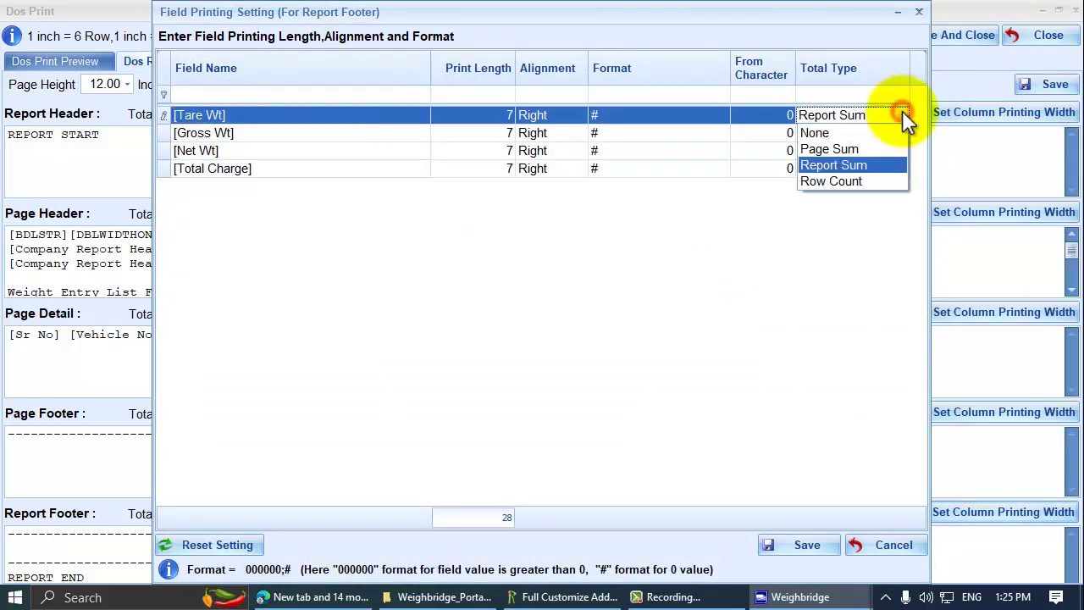
left_click(875, 166)
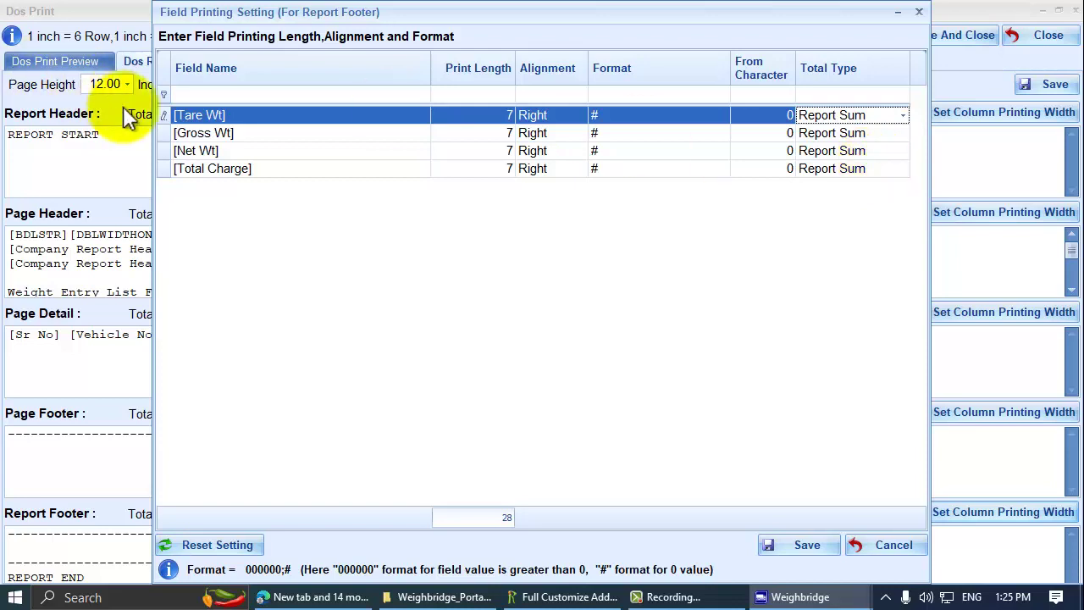
left_click(826, 544)
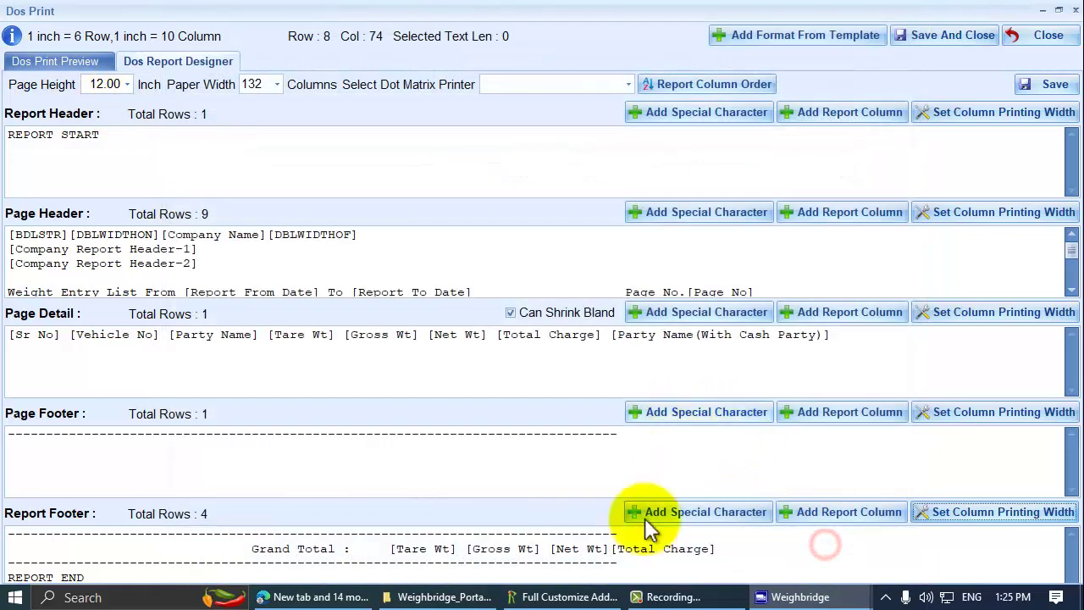
Review the total fields in the Report Footer's Grand Total row, and save and close the dot matrix layout
left_click_drag(394, 549, 732, 542)
key("shift+Home")
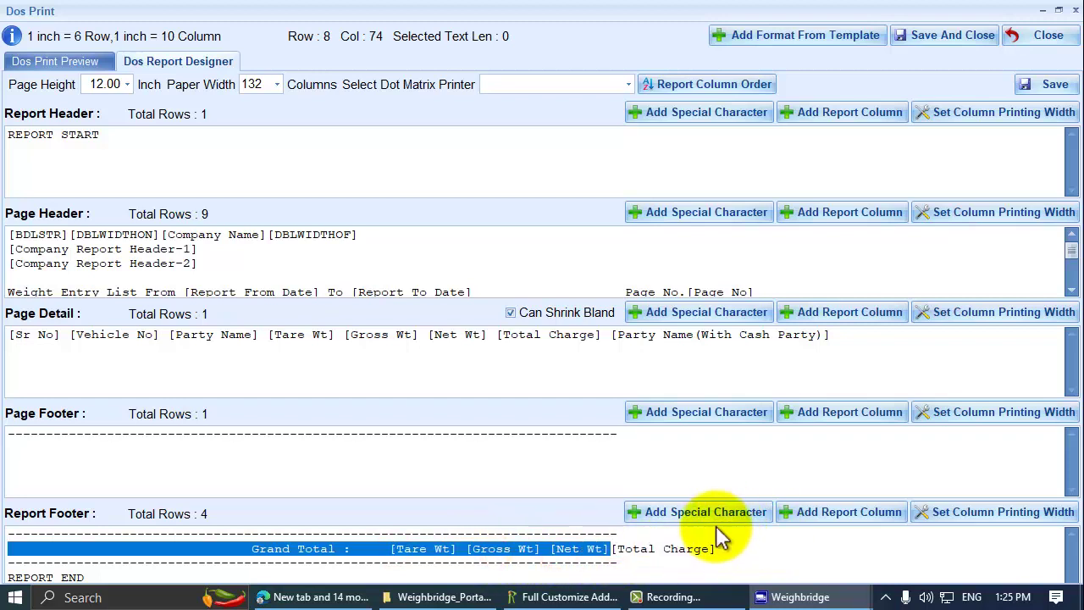
left_click(719, 566)
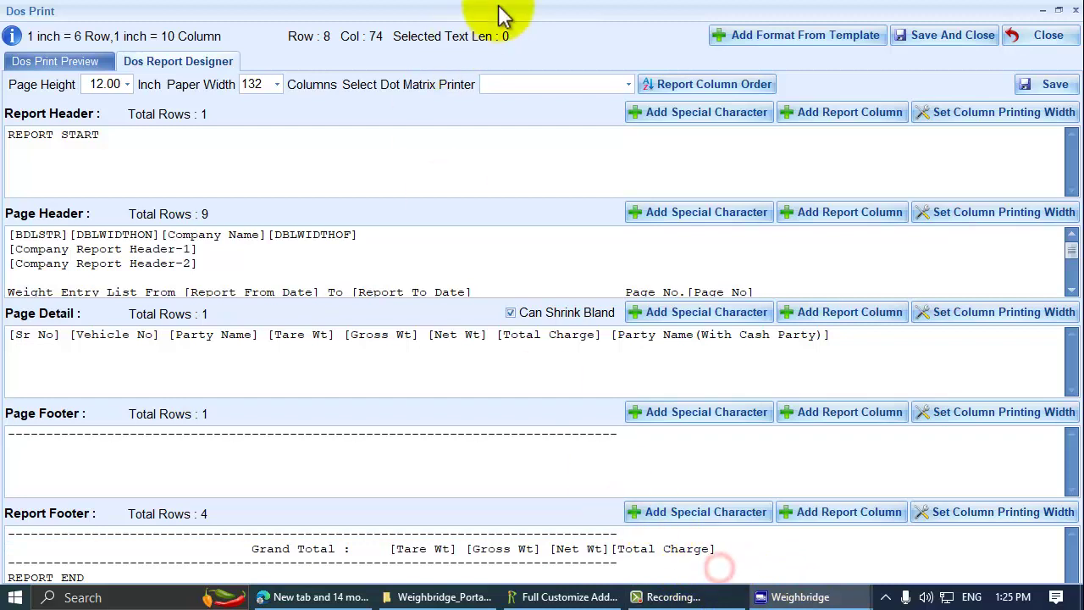
left_click(54, 61)
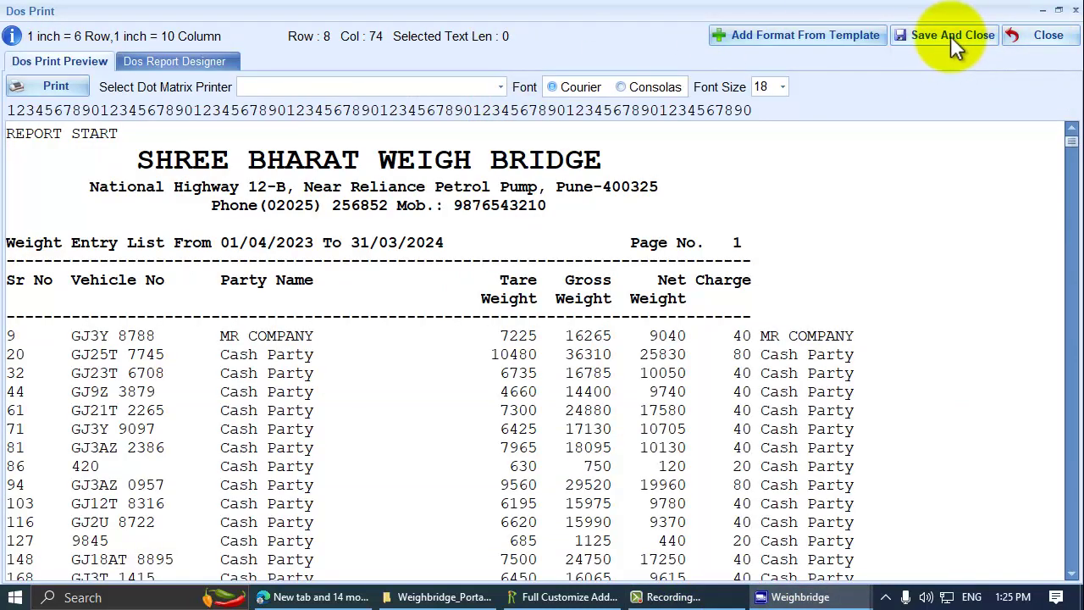
left_click(931, 36)
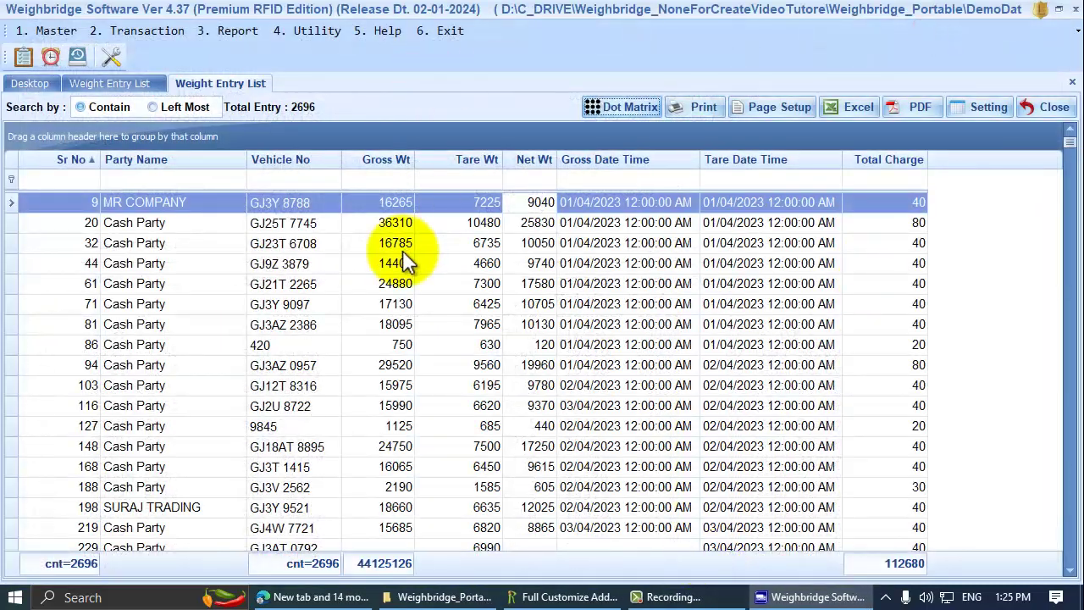
Close the Weight Entry List report and open the Vehicle No Wise List report for viewing
left_click(531, 204)
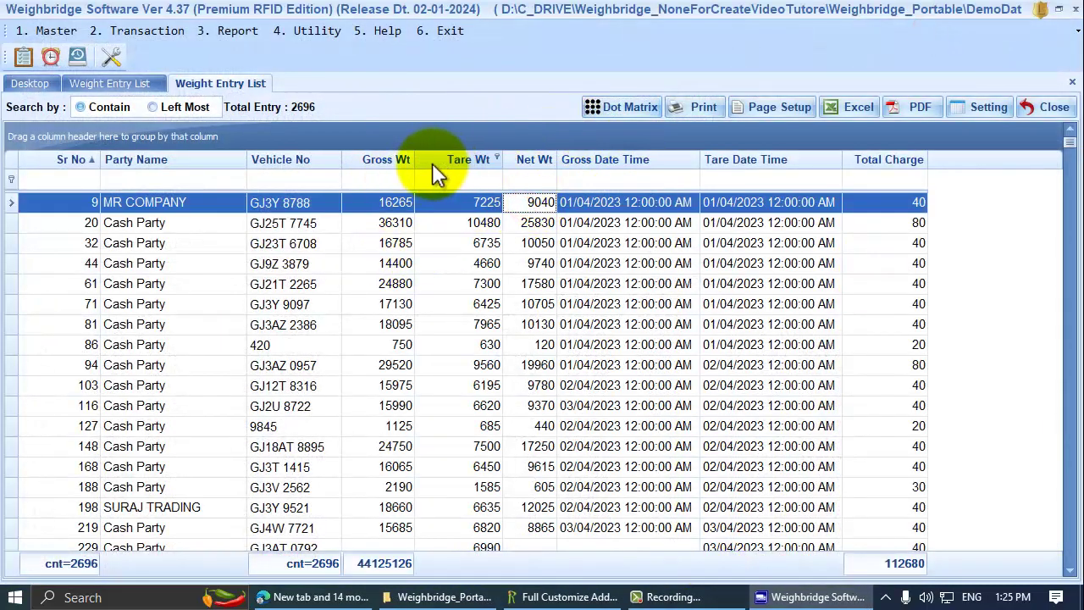
left_click(1036, 109)
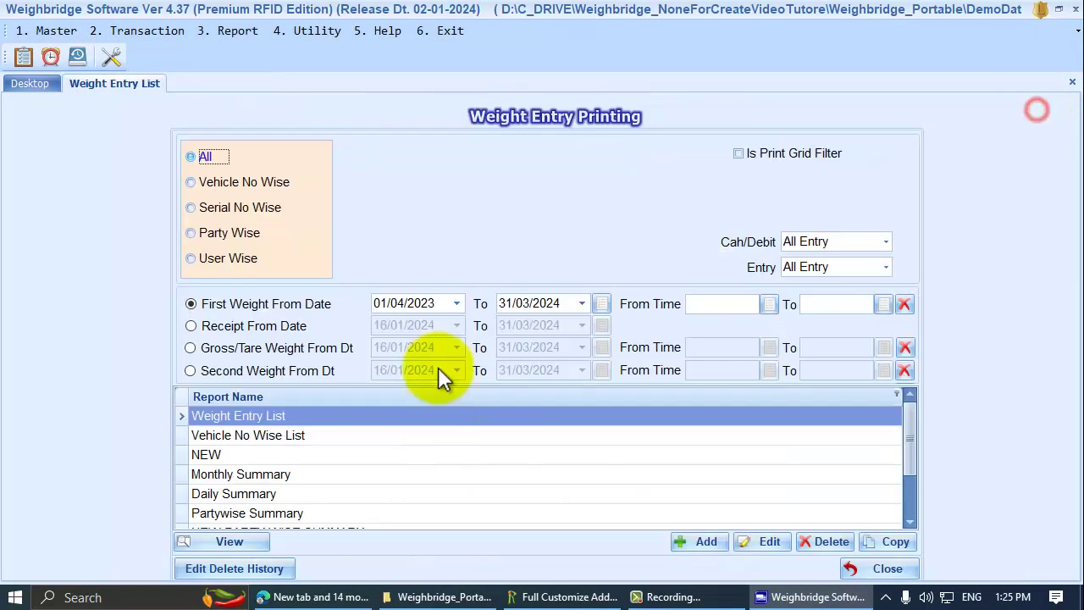
left_click(234, 437)
left_click(239, 546)
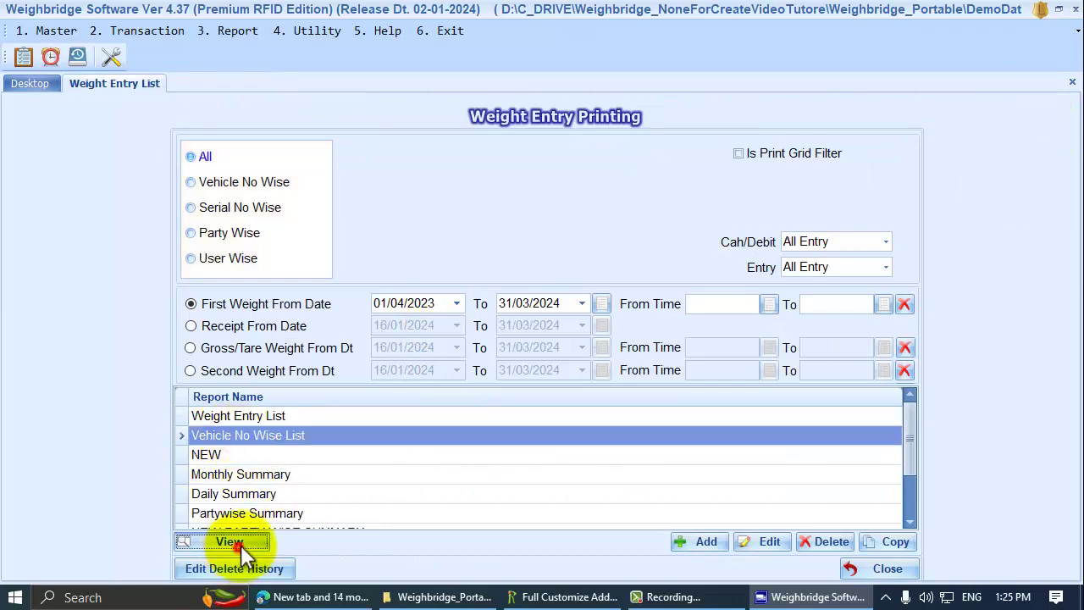
Check the dot matrix preview and report designer of the Vehicle No Wise List, and close both the layout and the report
left_click(627, 107)
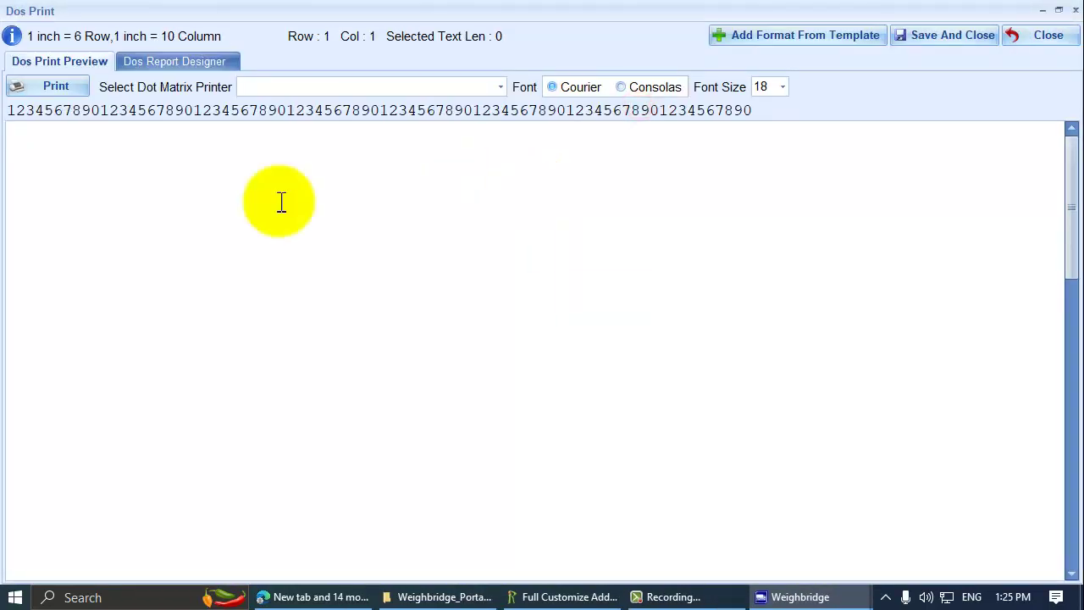
left_click(200, 59)
left_click(77, 61)
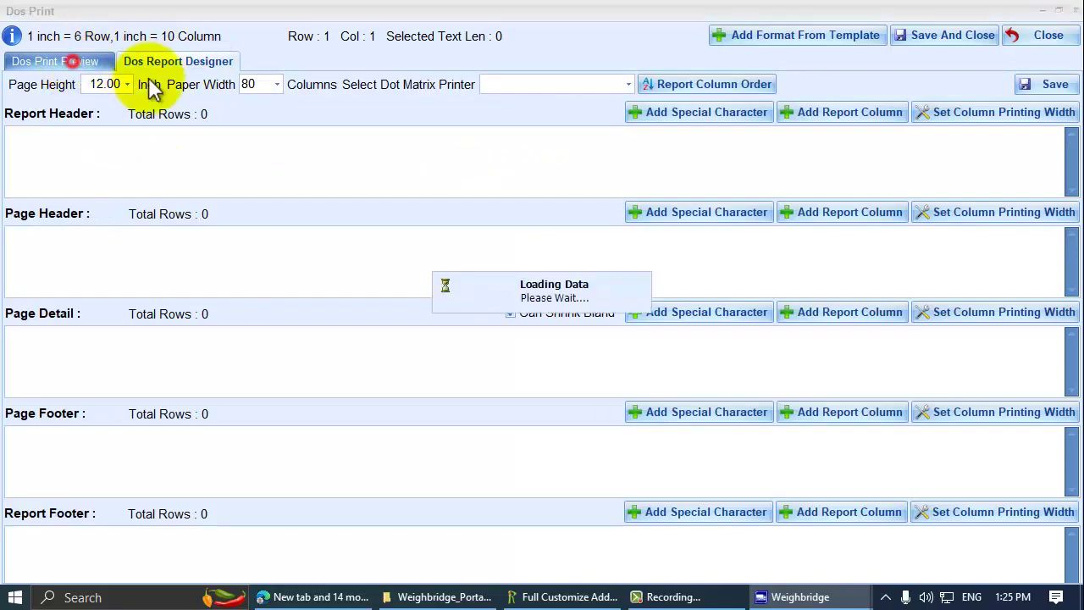
left_click(1042, 36)
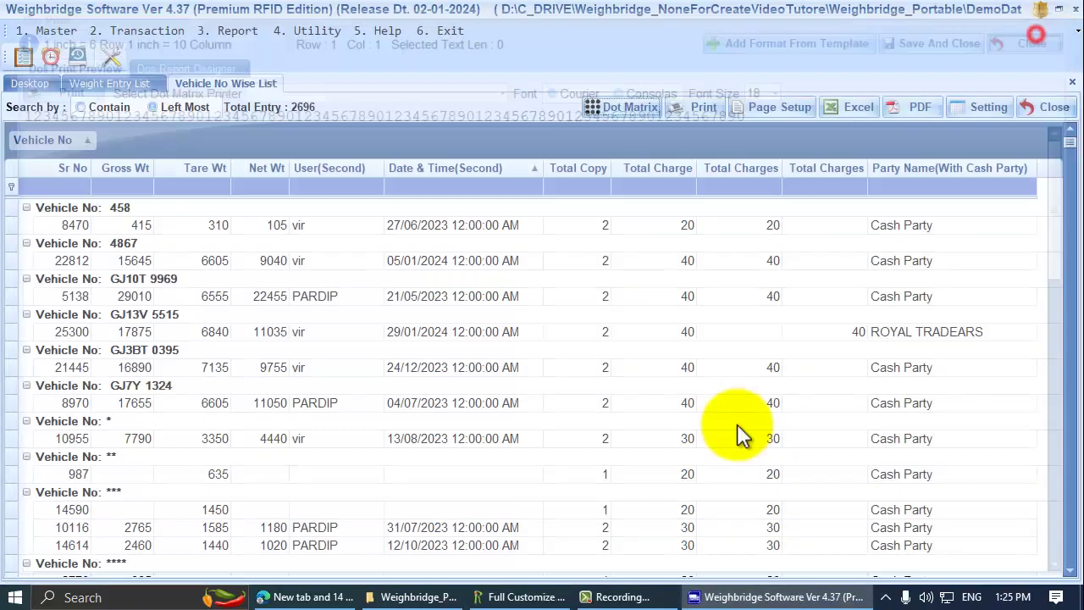
left_click(1050, 107)
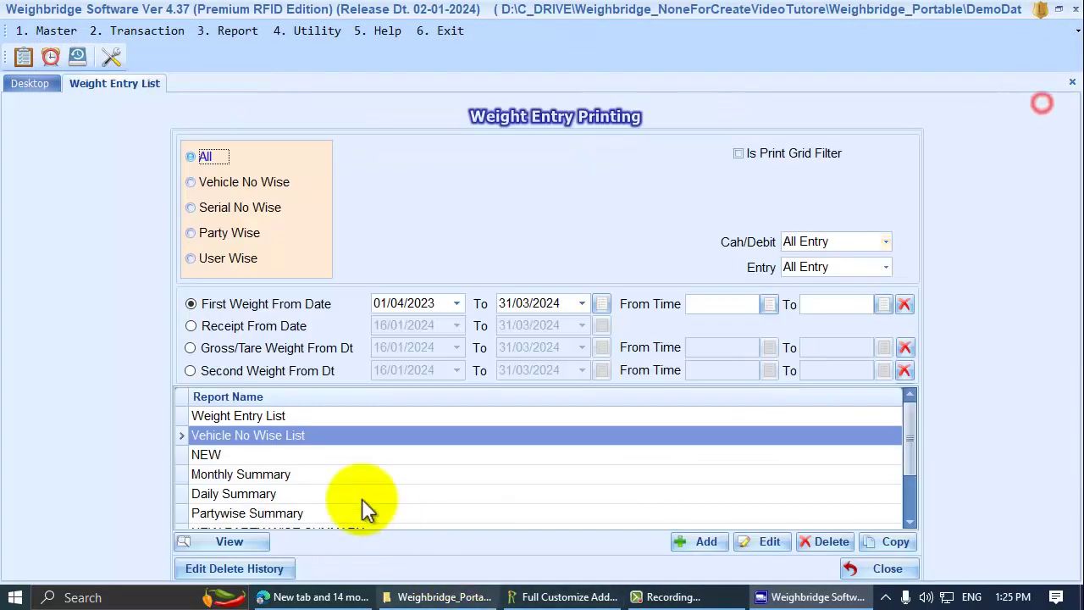
View the Weight Entry List report again and check its dot matrix layout in the report designer and print preview
left_click(254, 416)
left_click(236, 537)
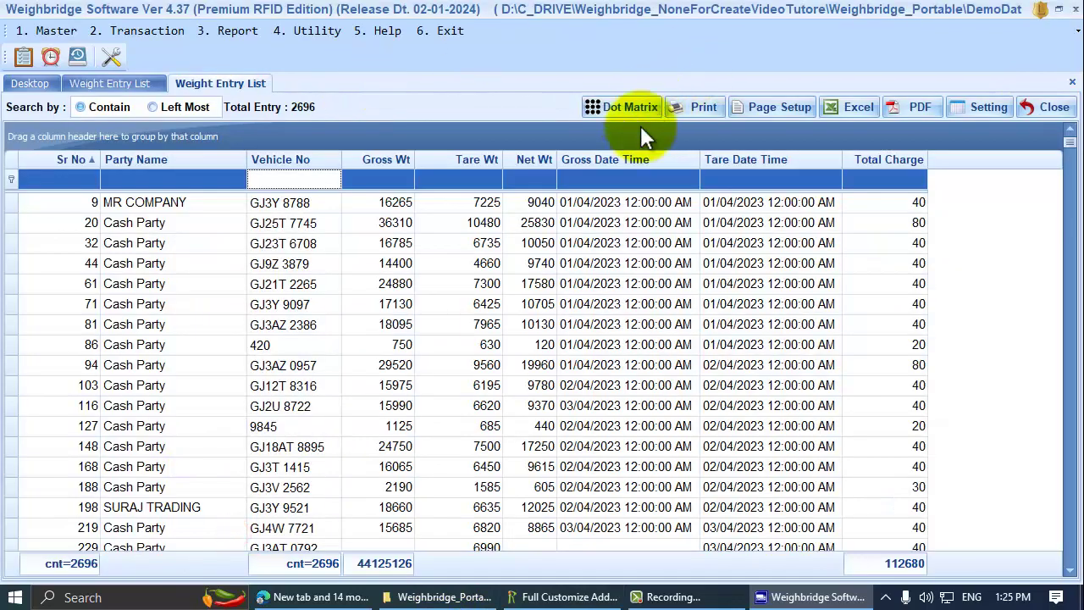
left_click(592, 323)
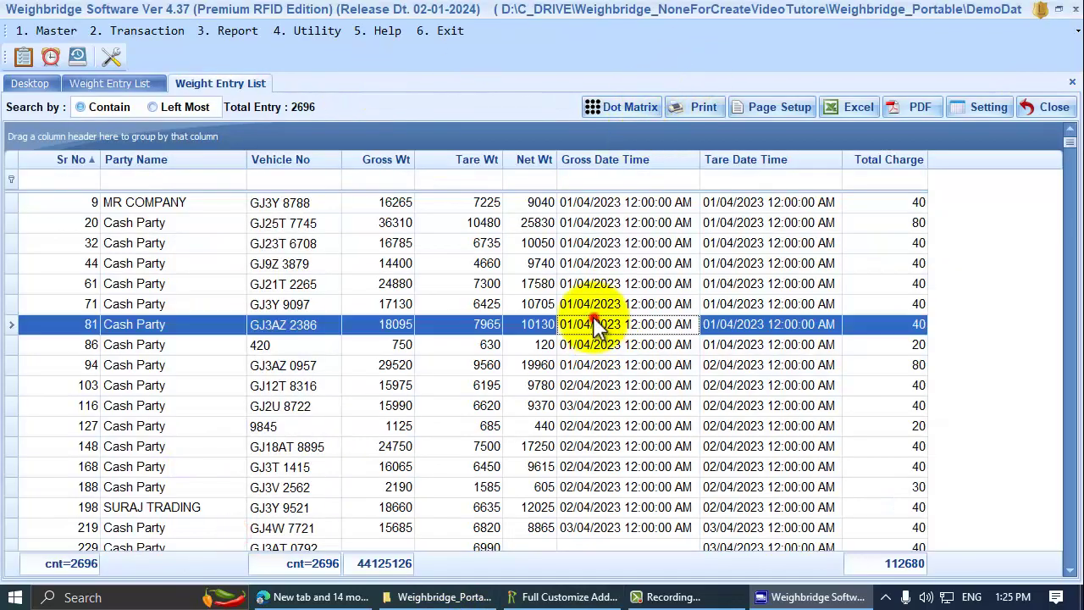
left_click(625, 108)
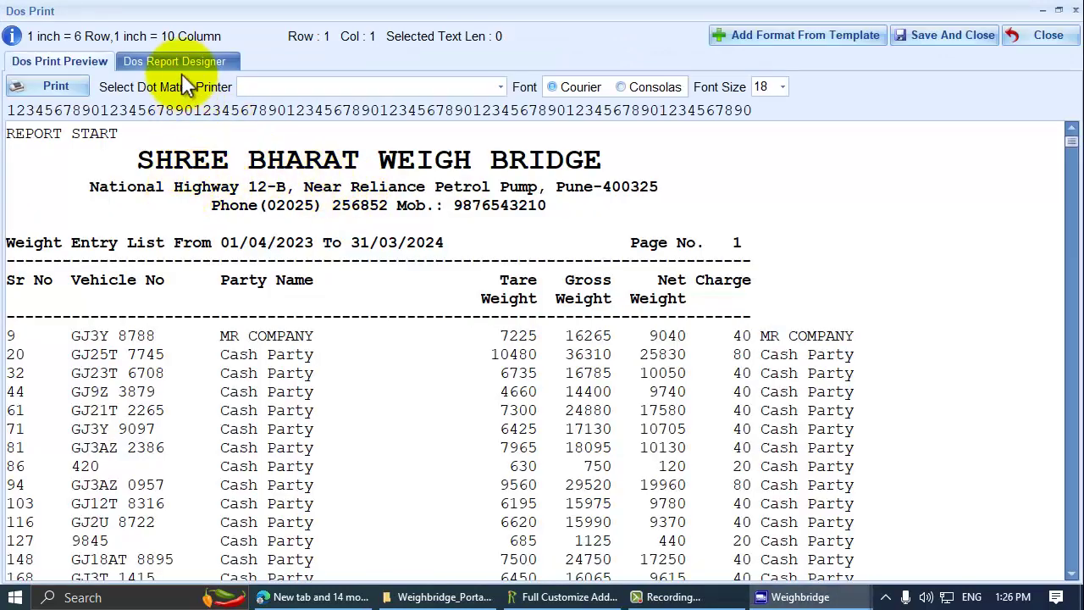
left_click(180, 61)
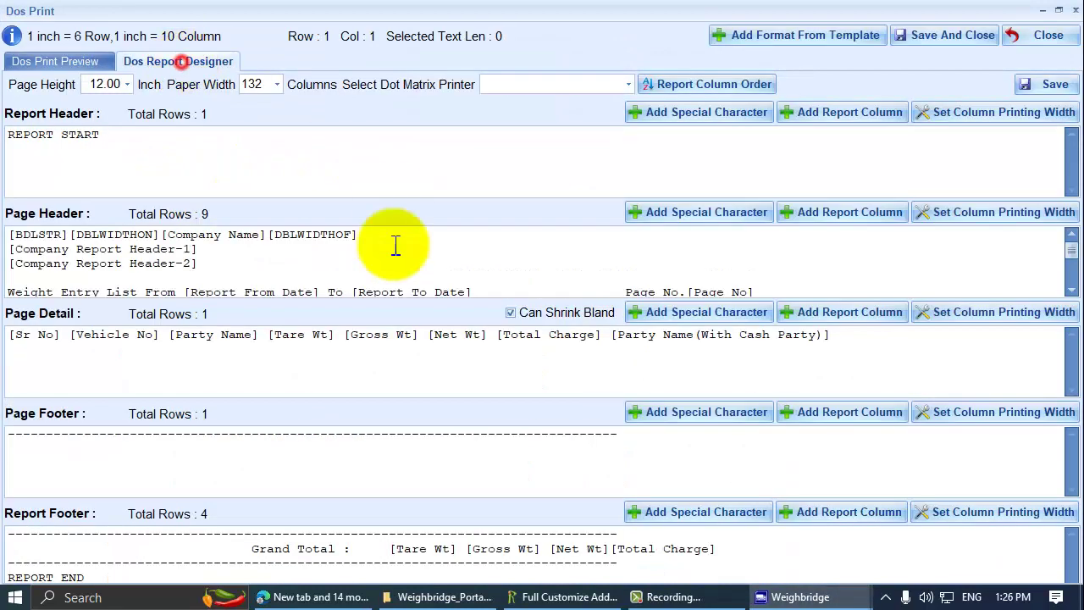
left_click(64, 61)
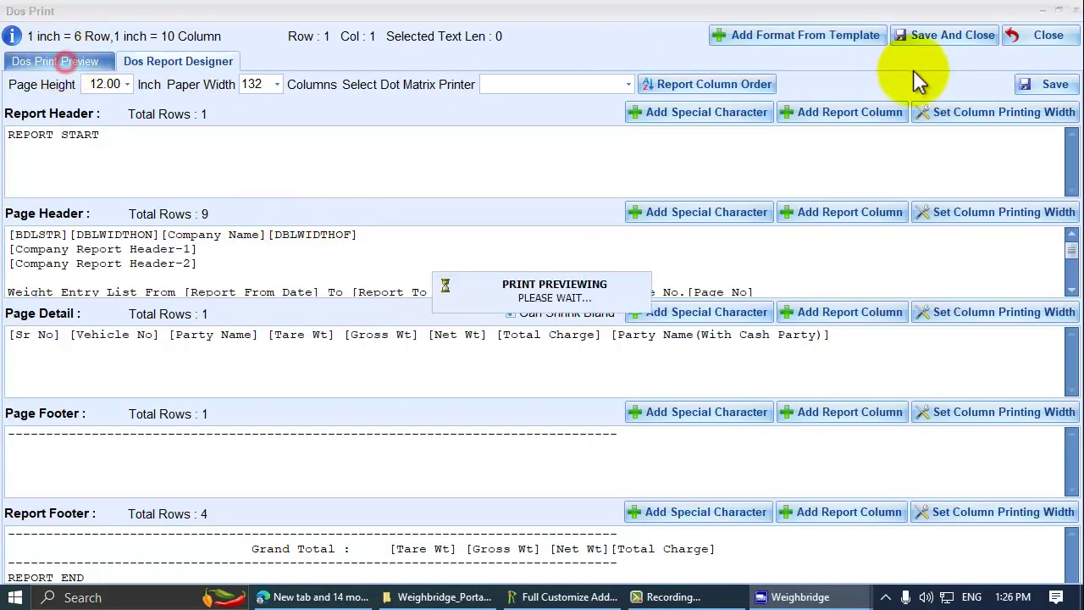